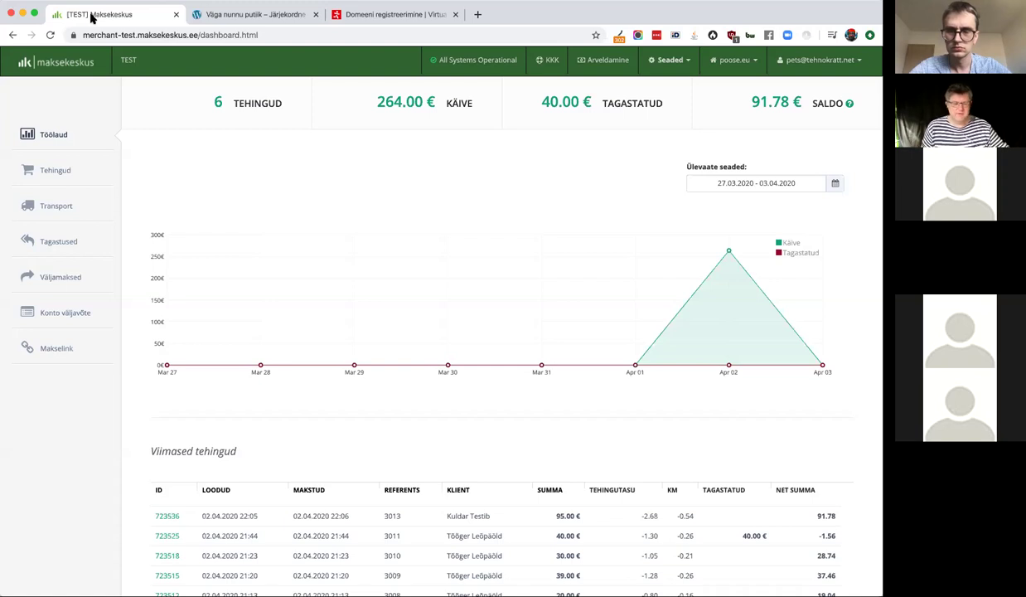
Open the web shop's WordPress admin dashboard from its storefront page
{"action": "left_click", "coordinate": [227, 17]}
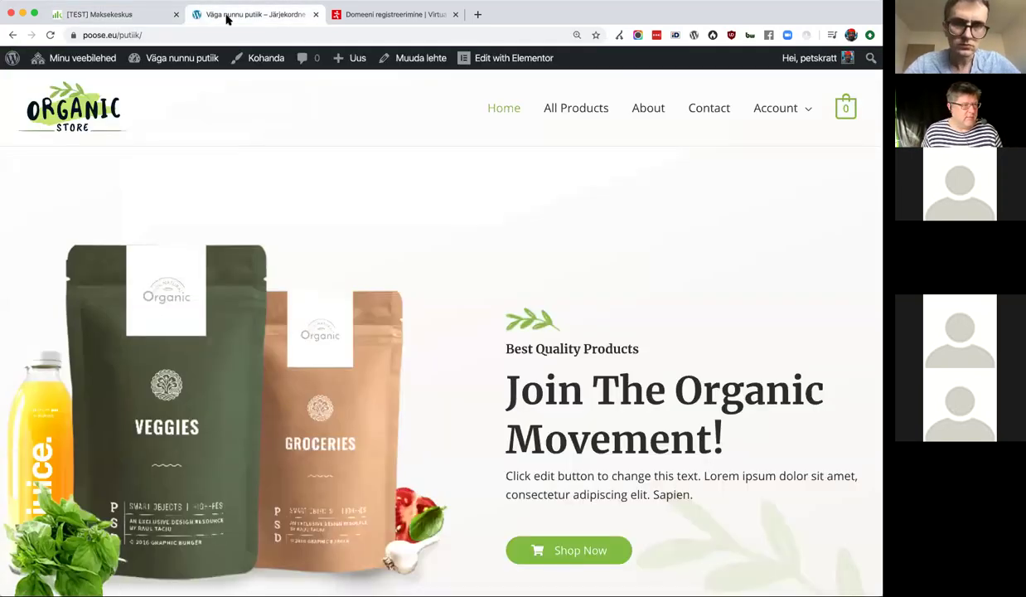
{"action": "left_click", "coordinate": [189, 60]}
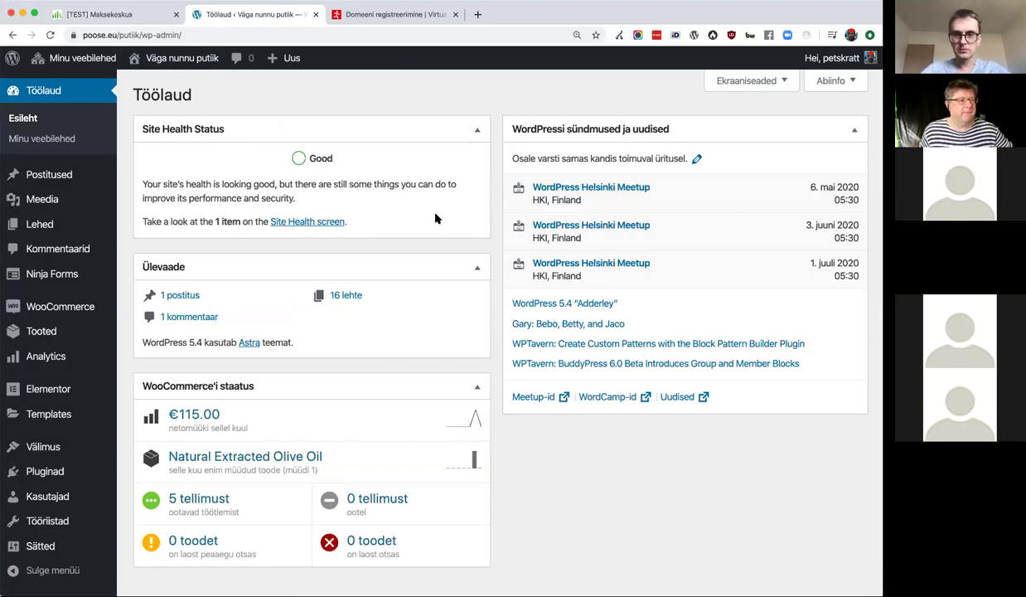
Switch to the Maksekeskus merchant portal and look over the transactions list (Tehingud)
{"action": "key", "text": "super+Tab"}
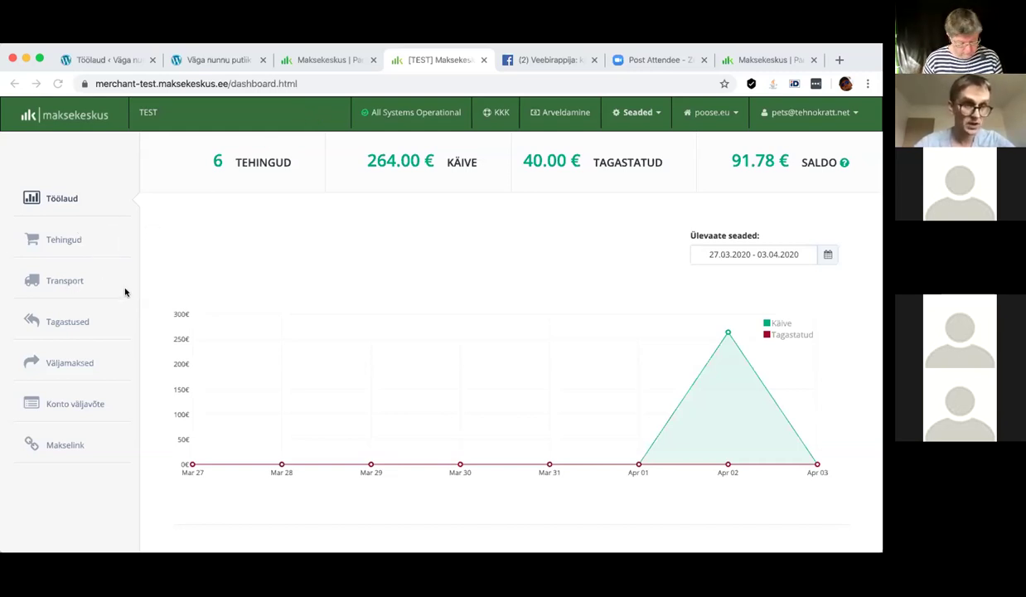
{"action": "left_click", "coordinate": [79, 239]}
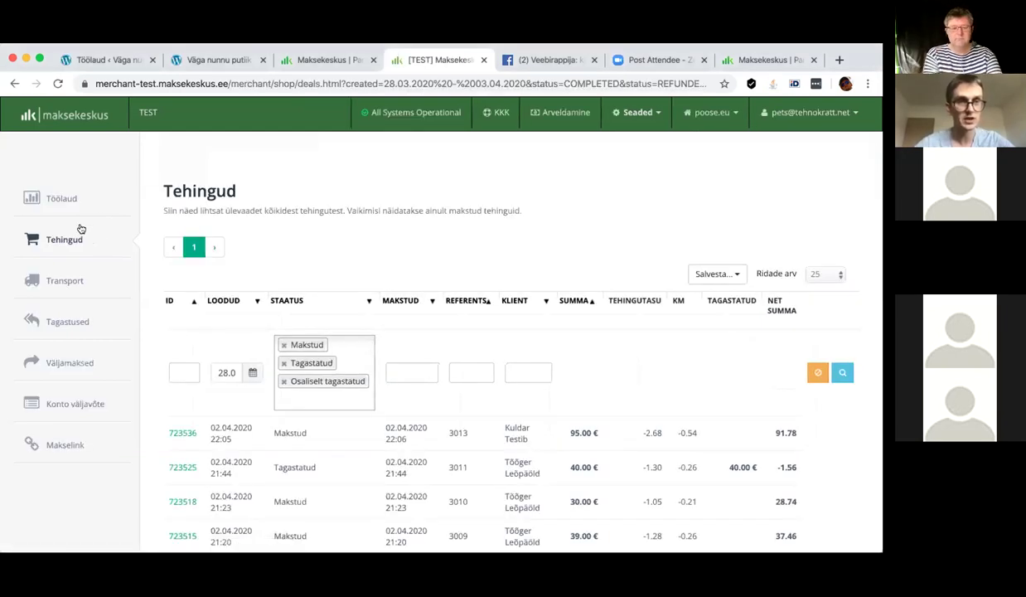
{"action": "scroll", "coordinate": [371, 301], "scroll_direction": "down", "scroll_amount": 3}
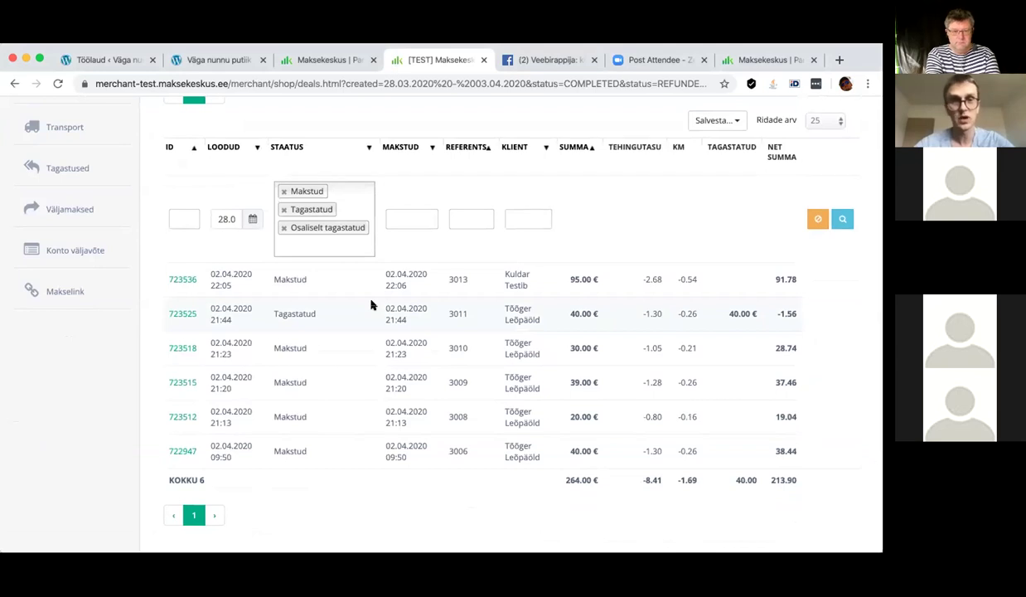
Open the WooCommerce orders list (Tellimused) in the shop's WordPress admin and review the orders
{"action": "left_click", "coordinate": [116, 59]}
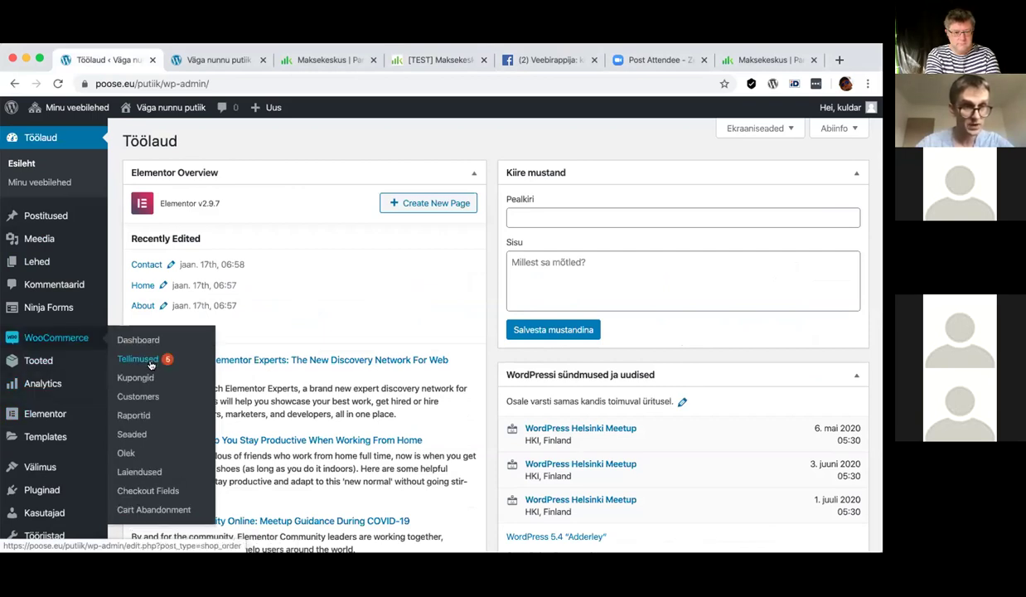
{"action": "left_click", "coordinate": [149, 363]}
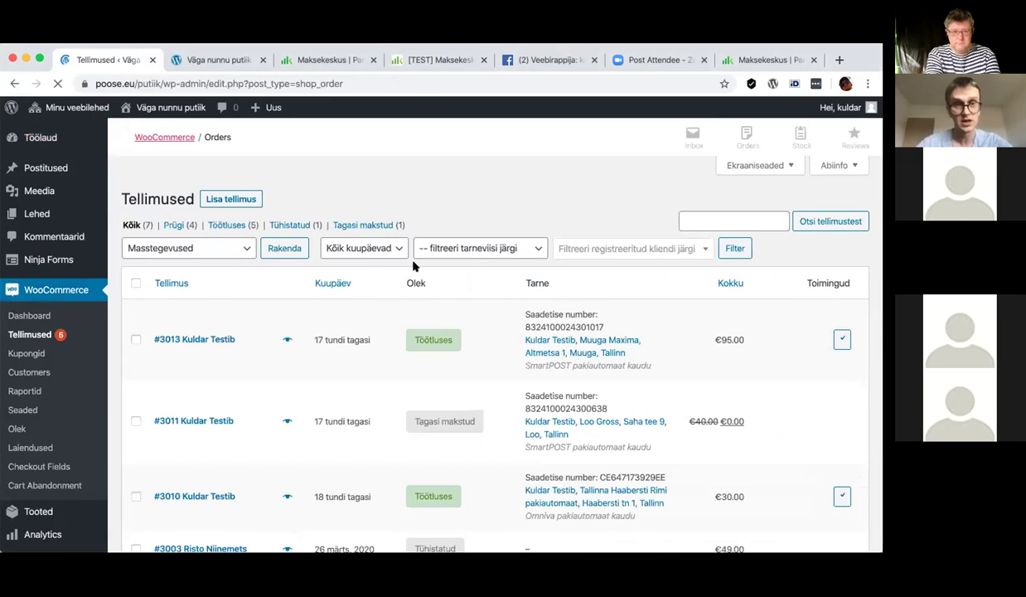
{"action": "scroll", "coordinate": [414, 266], "scroll_direction": "down", "scroll_amount": 3}
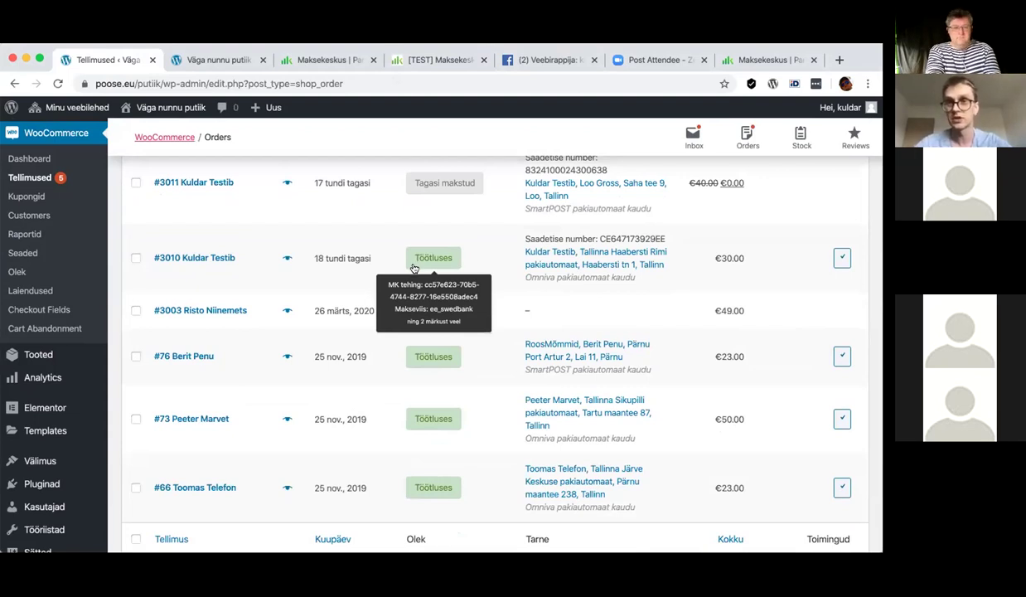
Open the newest transaction, for 95.00 €, in the Maksekeskus portal and examine its payment details, refund section and account movements
{"action": "left_click", "coordinate": [449, 60]}
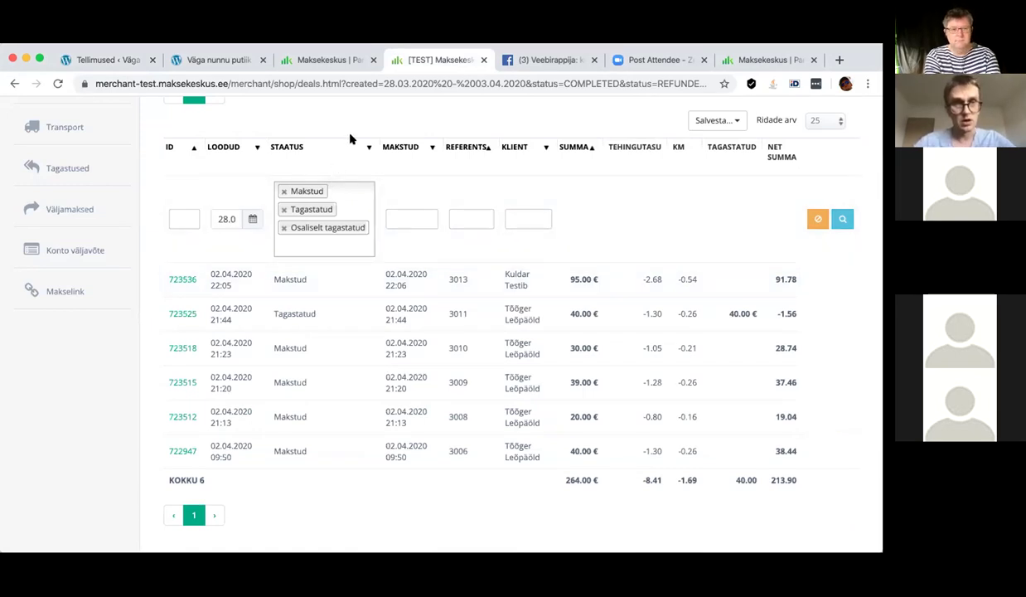
{"action": "scroll", "coordinate": [318, 228], "scroll_direction": "up", "scroll_amount": 3}
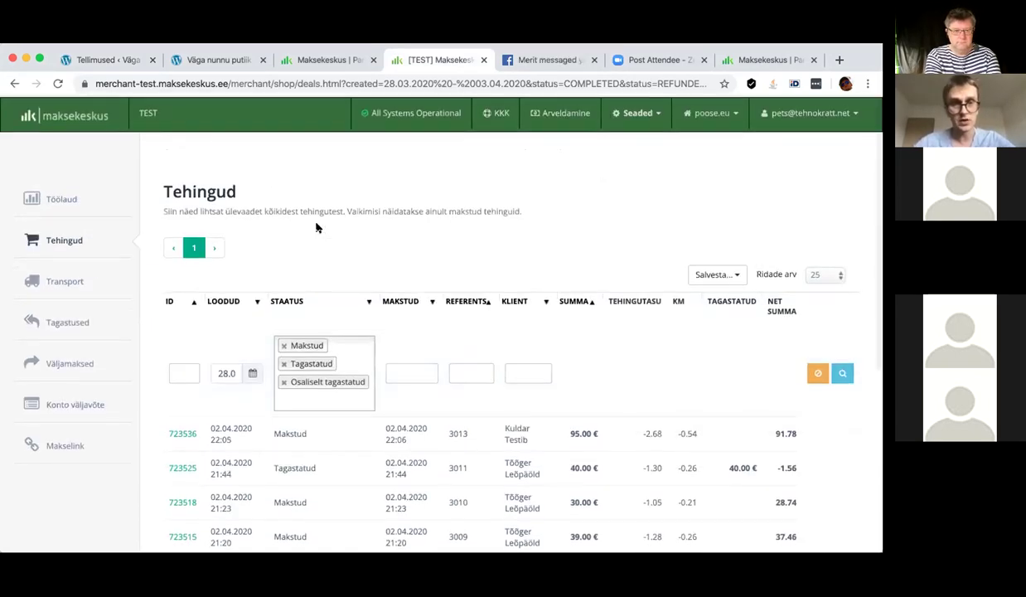
{"action": "scroll", "coordinate": [316, 228], "scroll_direction": "down", "scroll_amount": 2}
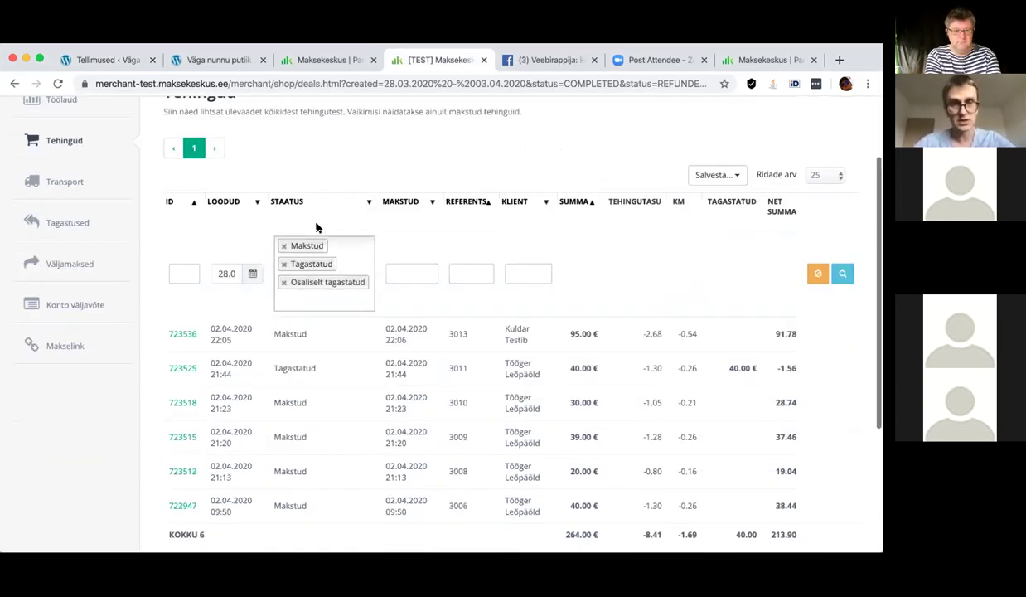
{"action": "left_click", "coordinate": [180, 335]}
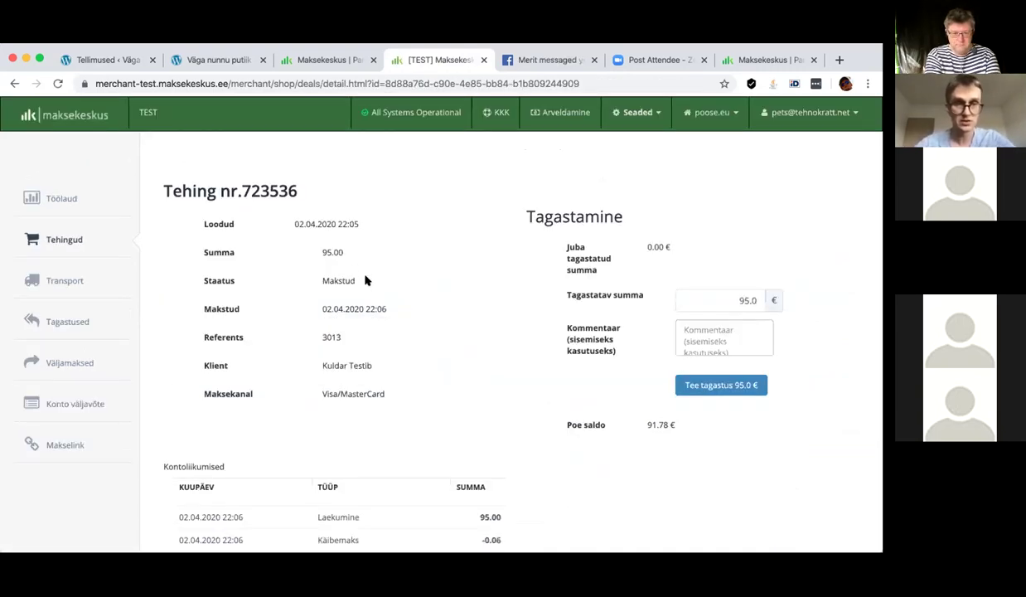
{"action": "scroll", "coordinate": [373, 299], "scroll_direction": "down", "scroll_amount": 2}
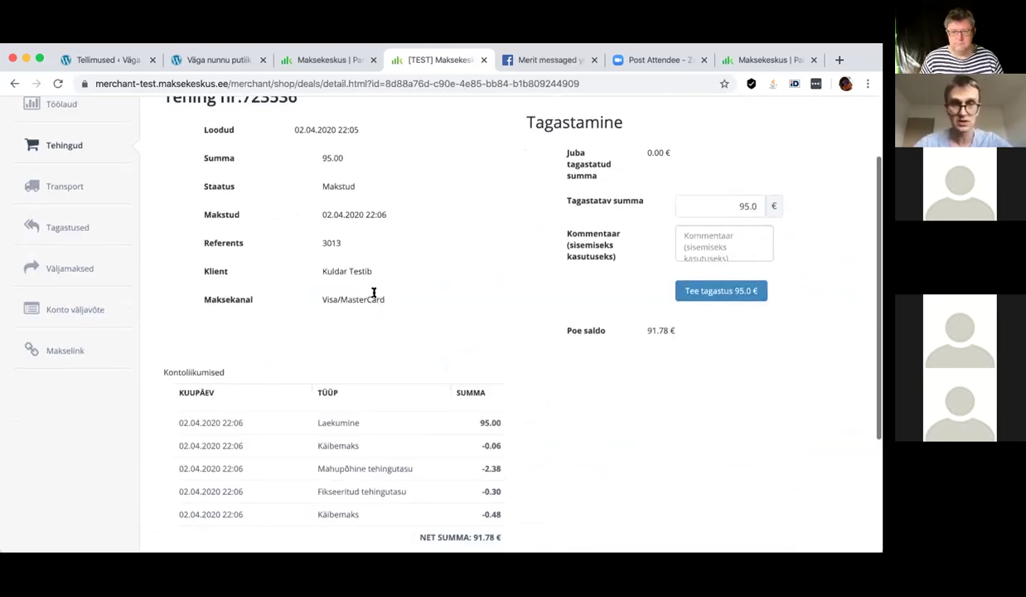
{"action": "scroll", "coordinate": [373, 292], "scroll_direction": "down", "scroll_amount": 1}
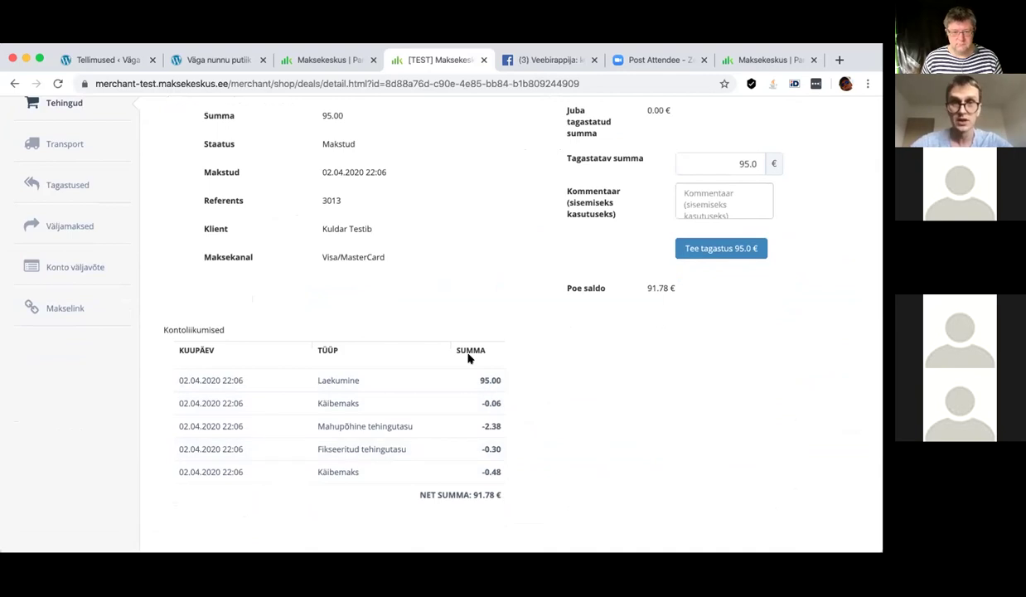
{"action": "scroll", "coordinate": [469, 358], "scroll_direction": "up", "scroll_amount": 3}
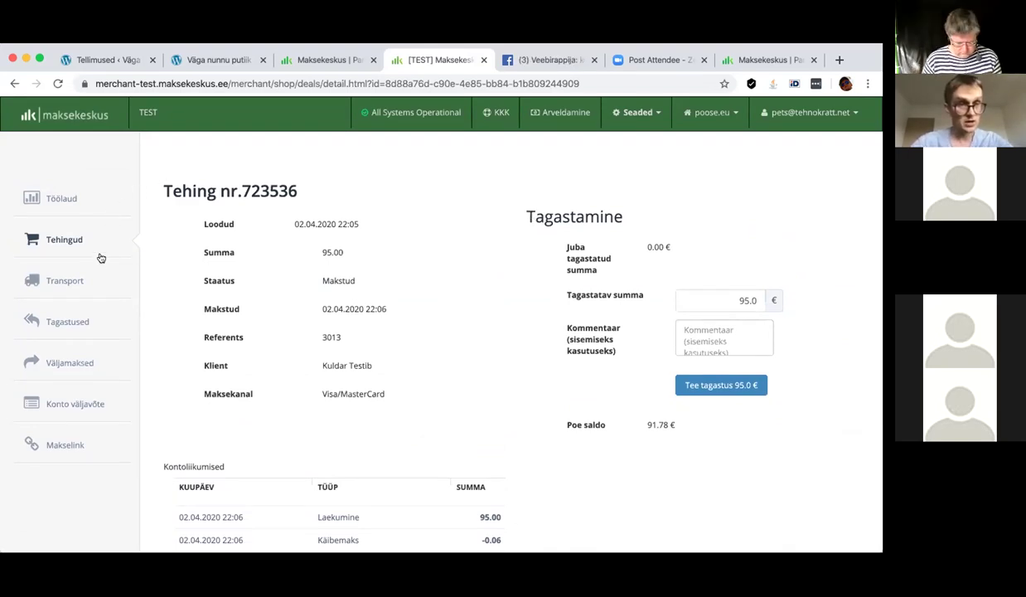
Remove Osaliselt tagastatud from the transactions list's status filter and view the other selectable statuses
{"action": "left_click", "coordinate": [75, 238]}
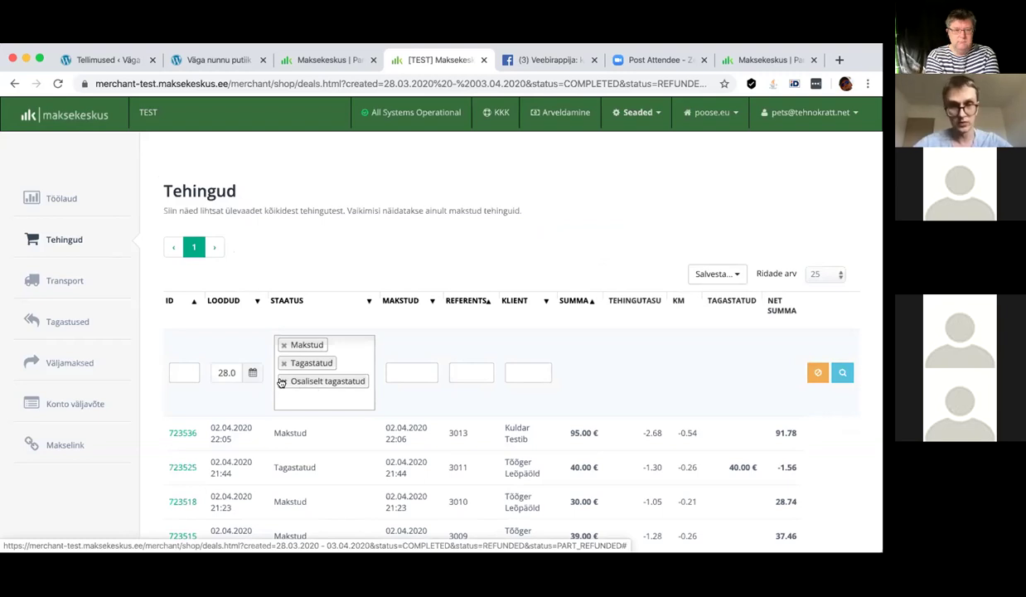
{"action": "left_click", "coordinate": [281, 381]}
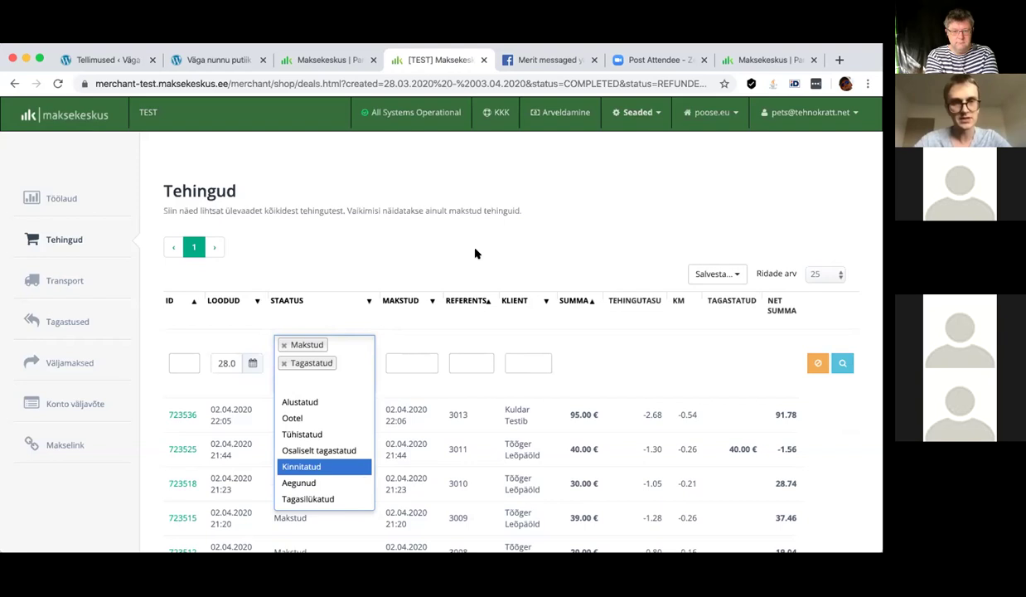
{"action": "key", "text": "Escape"}
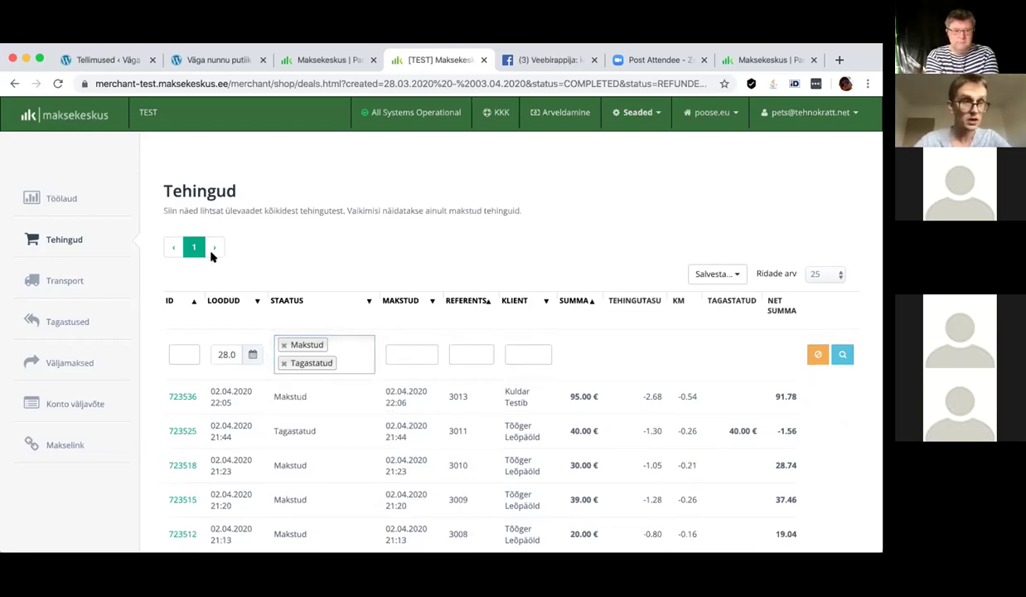
Check the payouts list (Väljamaksed) and return to the Tehingud list to look over the transactions
{"action": "left_click", "coordinate": [73, 366]}
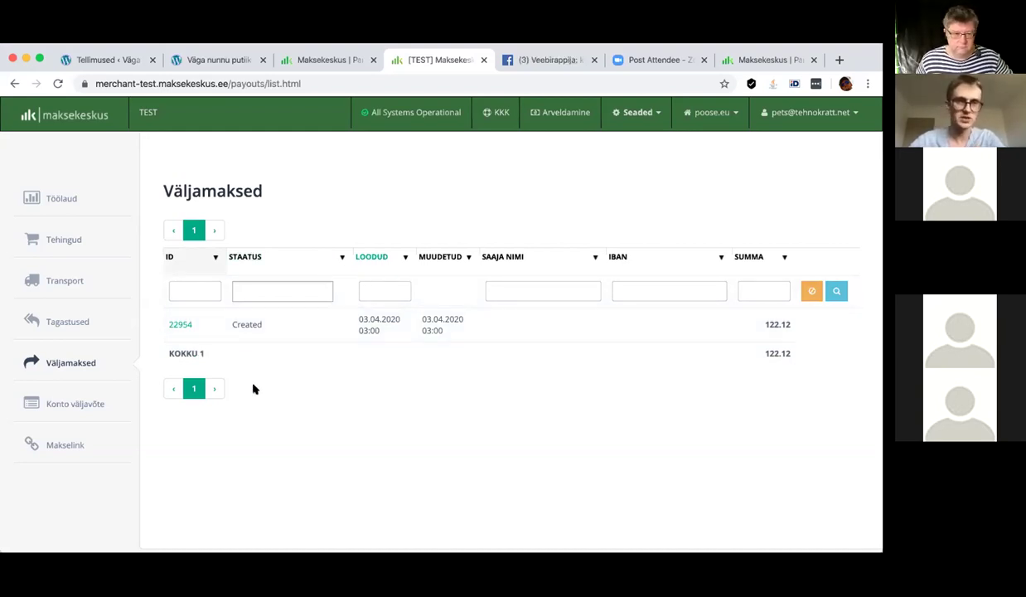
{"action": "left_click", "coordinate": [75, 241]}
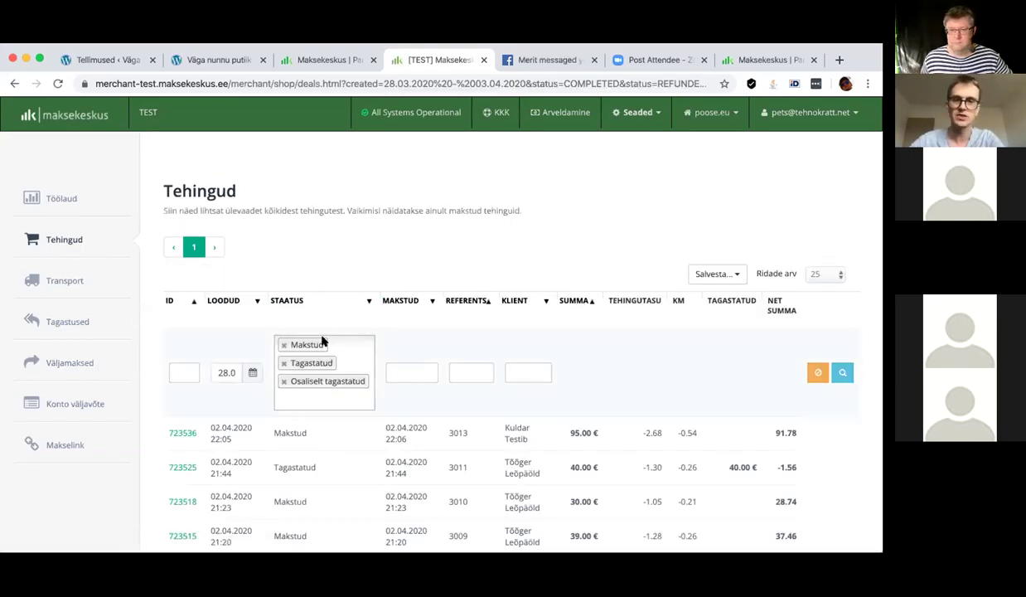
{"action": "scroll", "coordinate": [322, 341], "scroll_direction": "down", "scroll_amount": 3}
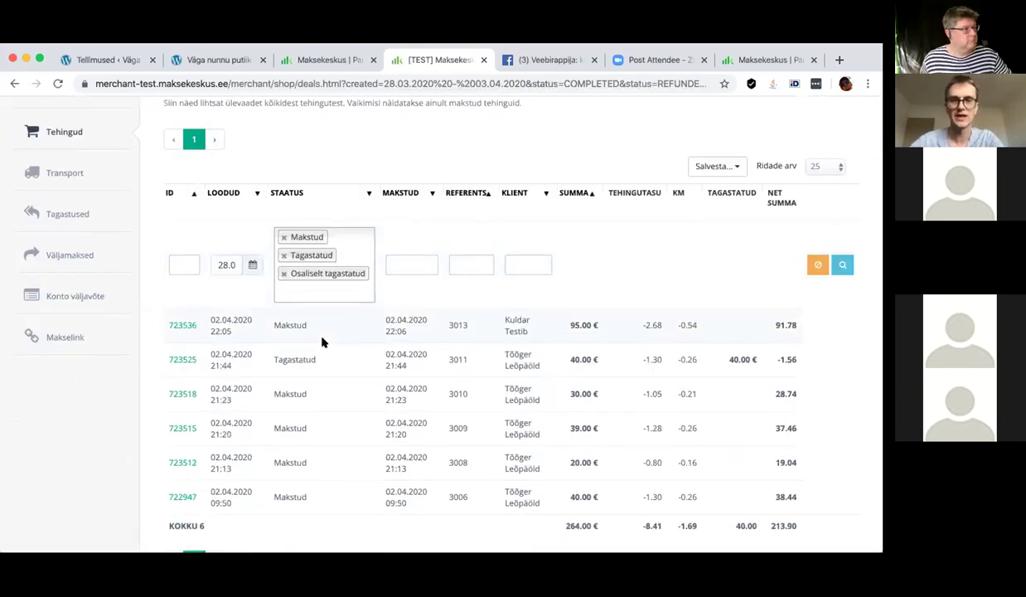
{"action": "scroll", "coordinate": [322, 342], "scroll_direction": "up", "scroll_amount": 3}
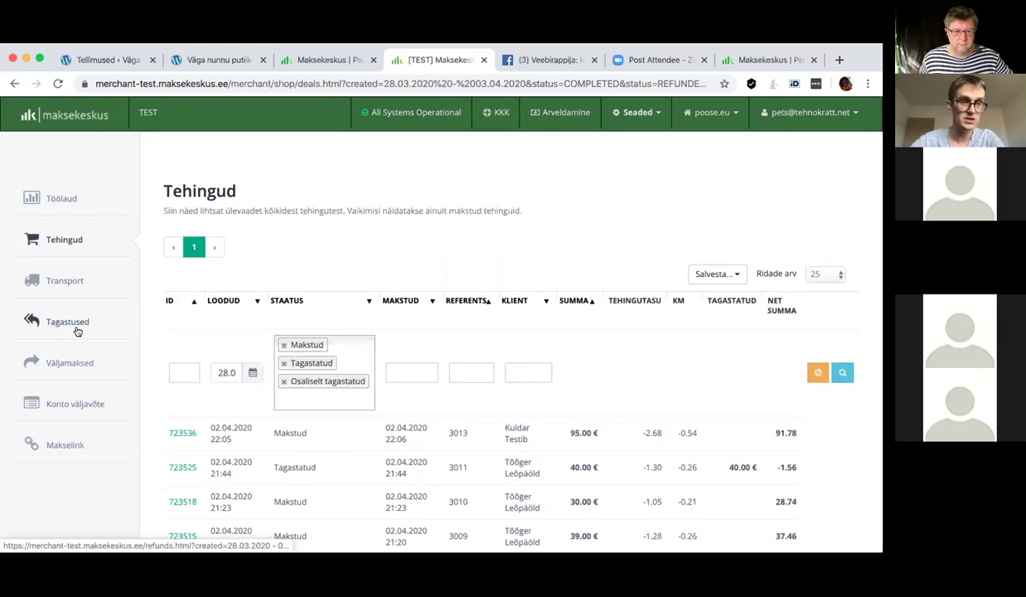
View the roles available for a new user in the Kasutajad settings and return to the Töölaud overview
{"action": "left_click", "coordinate": [643, 113]}
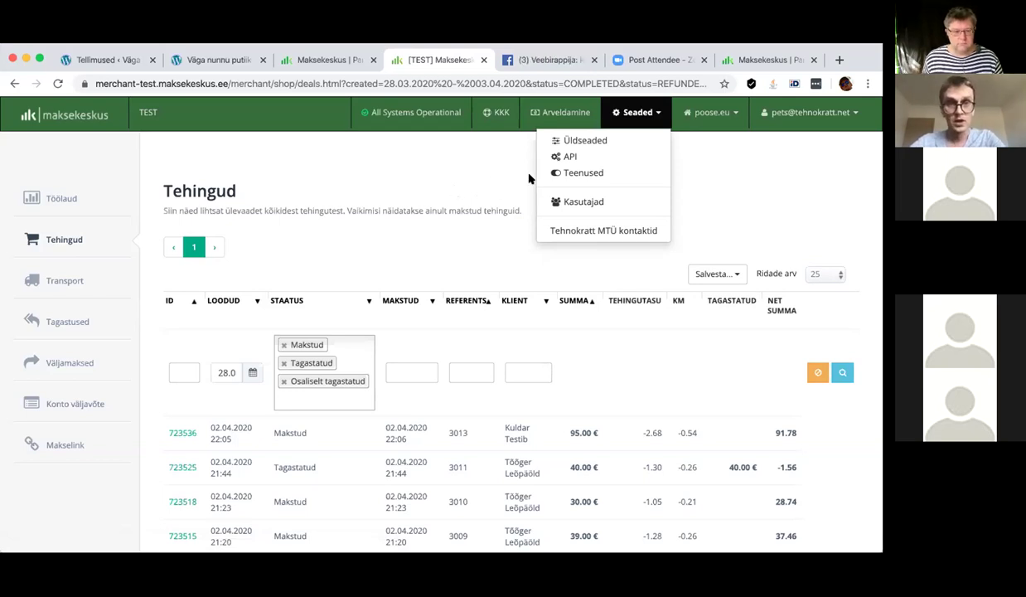
{"action": "left_click", "coordinate": [622, 203]}
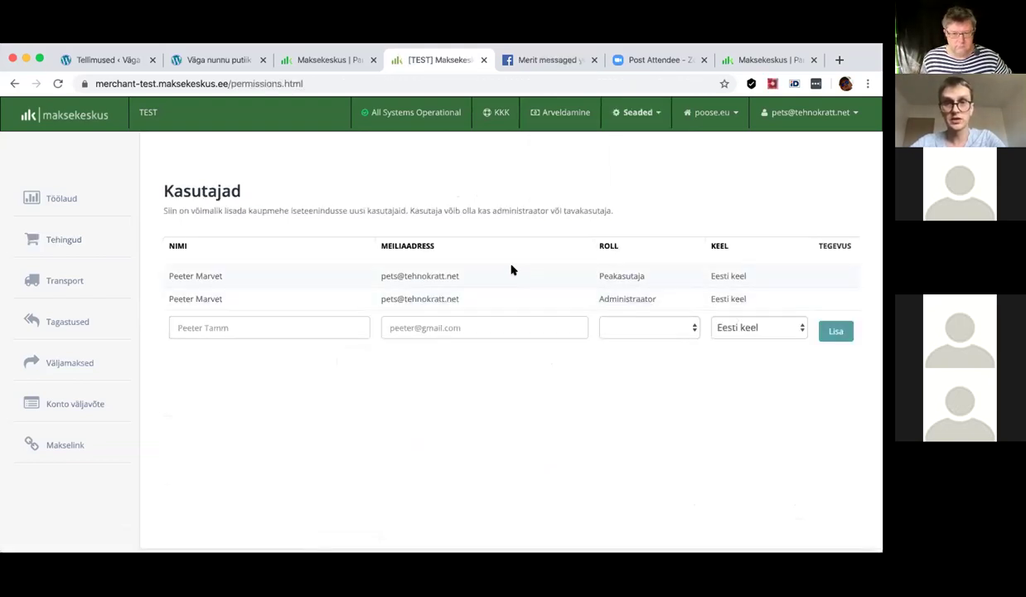
{"action": "left_click", "coordinate": [630, 331]}
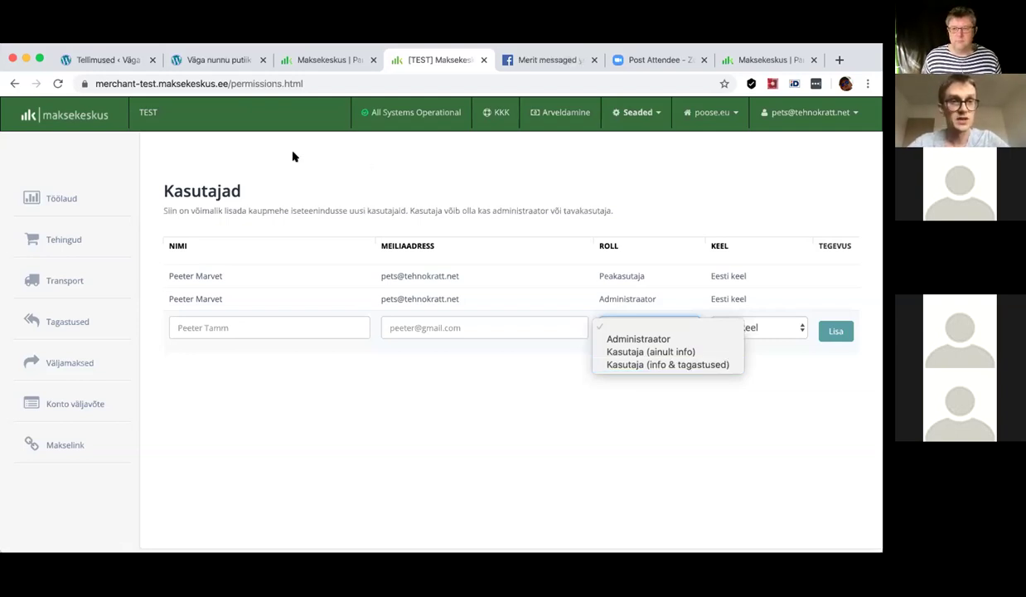
{"action": "left_click", "coordinate": [74, 201]}
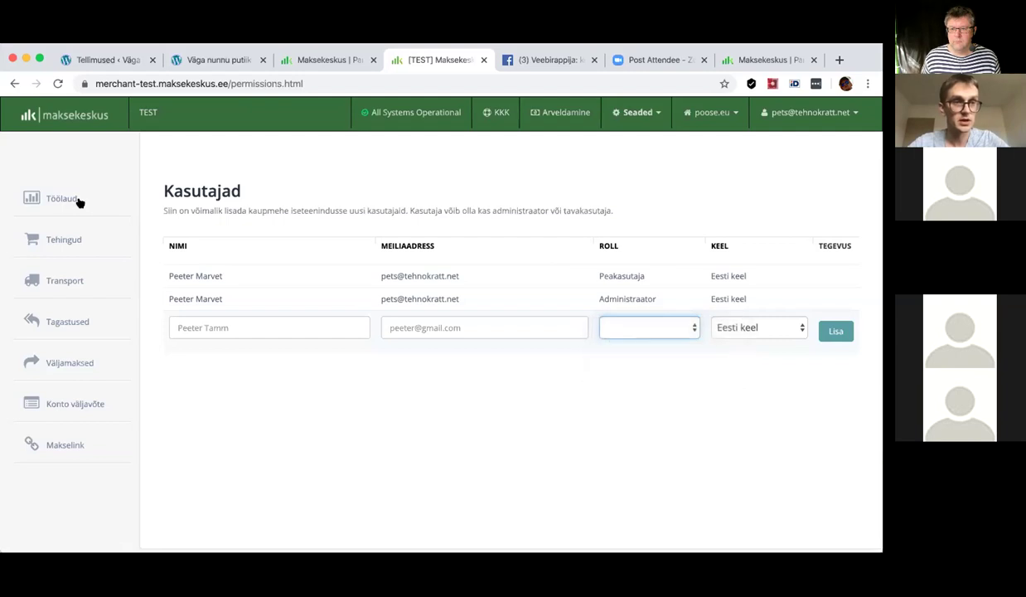
{"action": "left_click", "coordinate": [56, 199]}
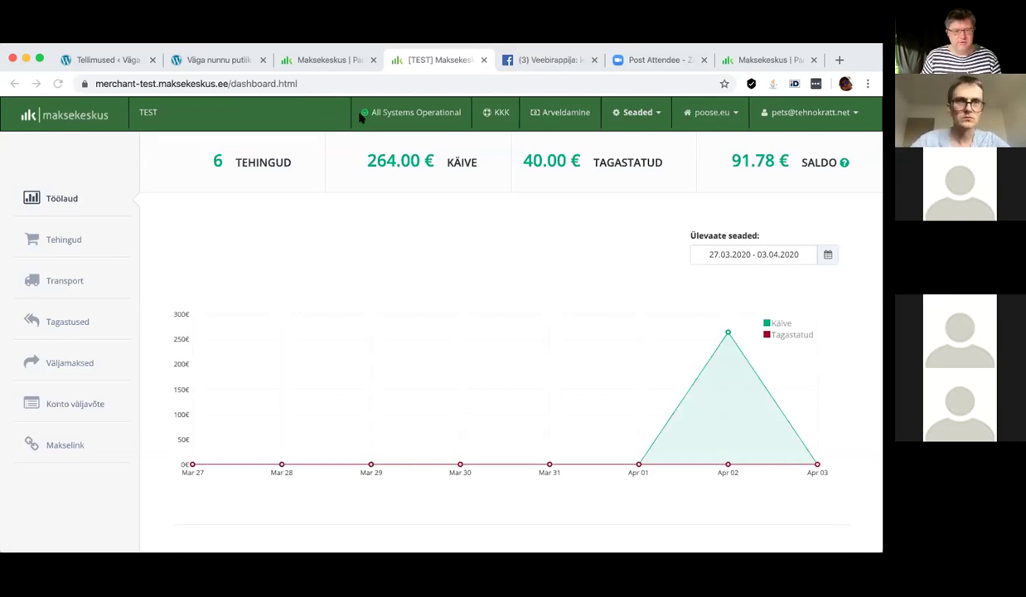
Open the newest WooCommerce order, for €95.00, and look over its customer, delivery and item details
{"action": "left_click", "coordinate": [104, 62]}
{"action": "scroll", "coordinate": [346, 275], "scroll_direction": "down", "scroll_amount": 3}
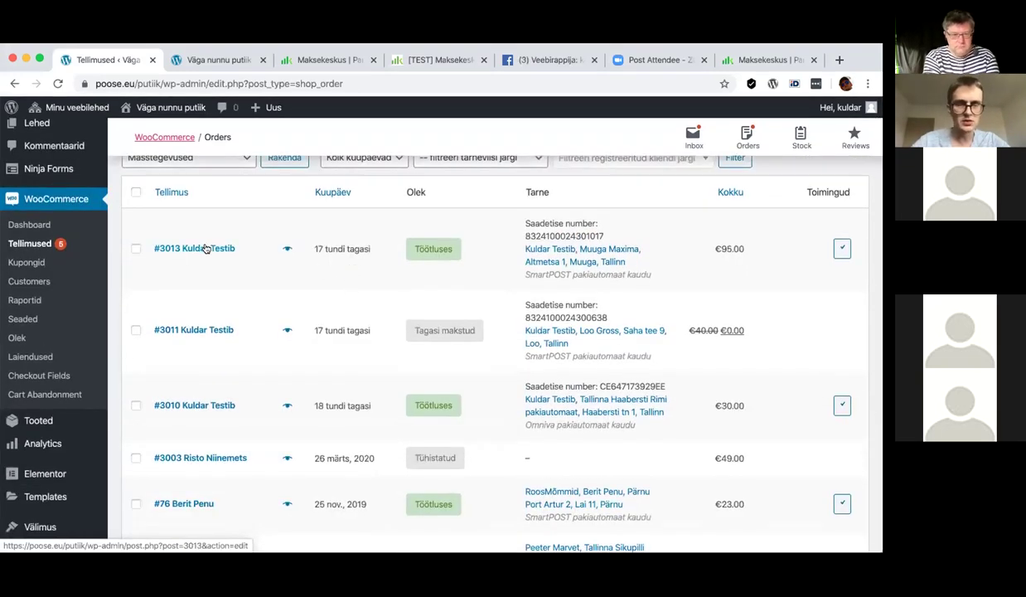
{"action": "left_click", "coordinate": [206, 248]}
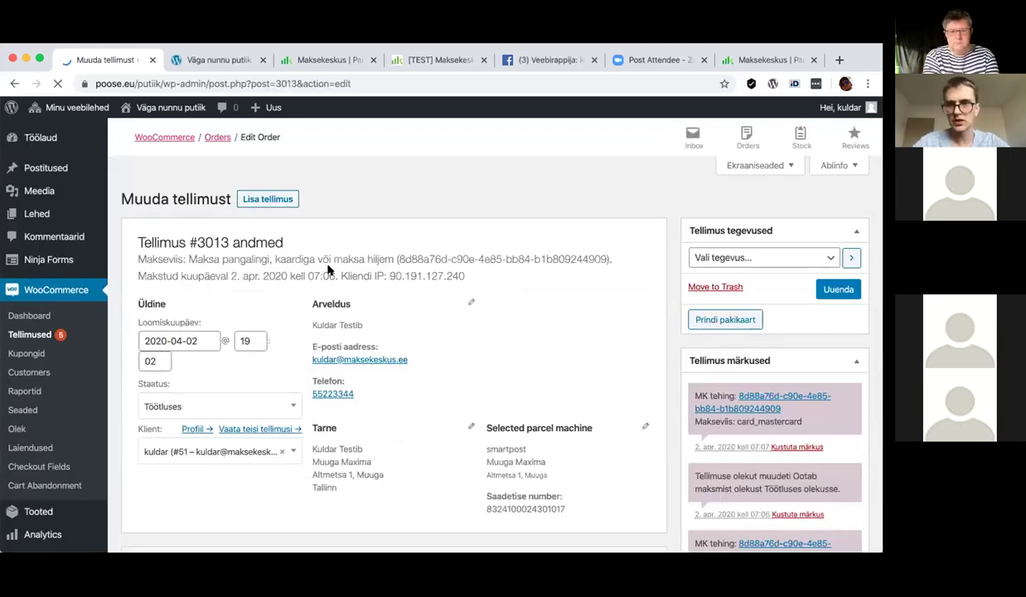
{"action": "scroll", "coordinate": [445, 329], "scroll_direction": "down", "scroll_amount": 5}
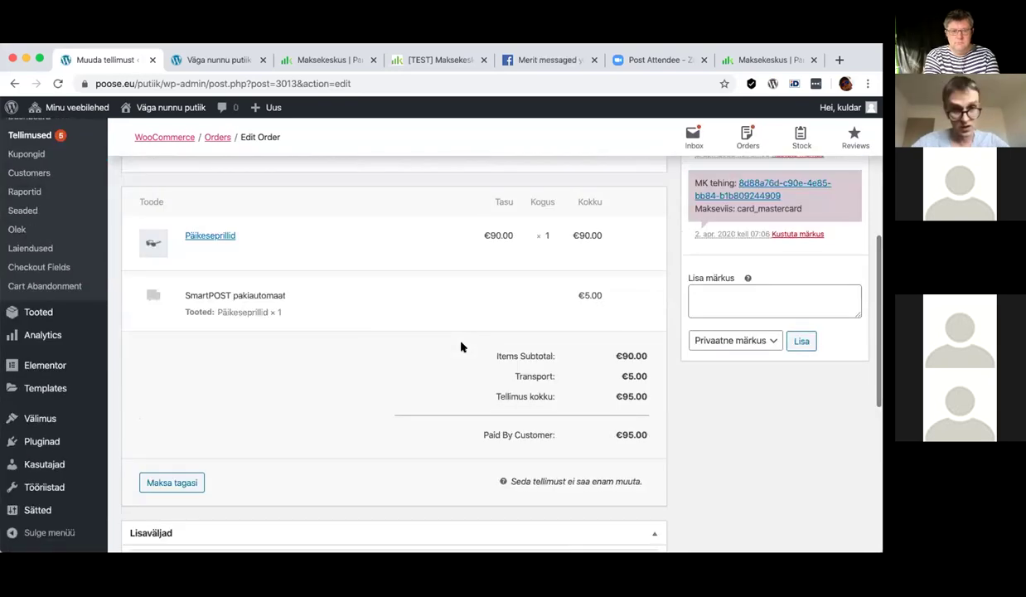
{"action": "scroll", "coordinate": [461, 343], "scroll_direction": "down", "scroll_amount": 4}
{"action": "scroll", "coordinate": [476, 343], "scroll_direction": "up", "scroll_amount": 8}
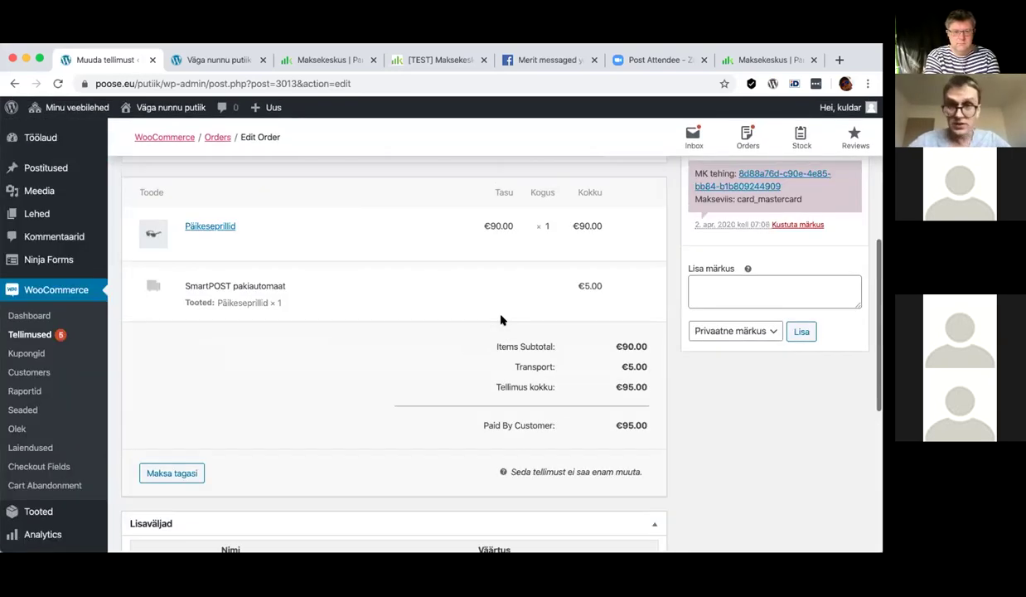
{"action": "scroll", "coordinate": [500, 319], "scroll_direction": "up", "scroll_amount": 3}
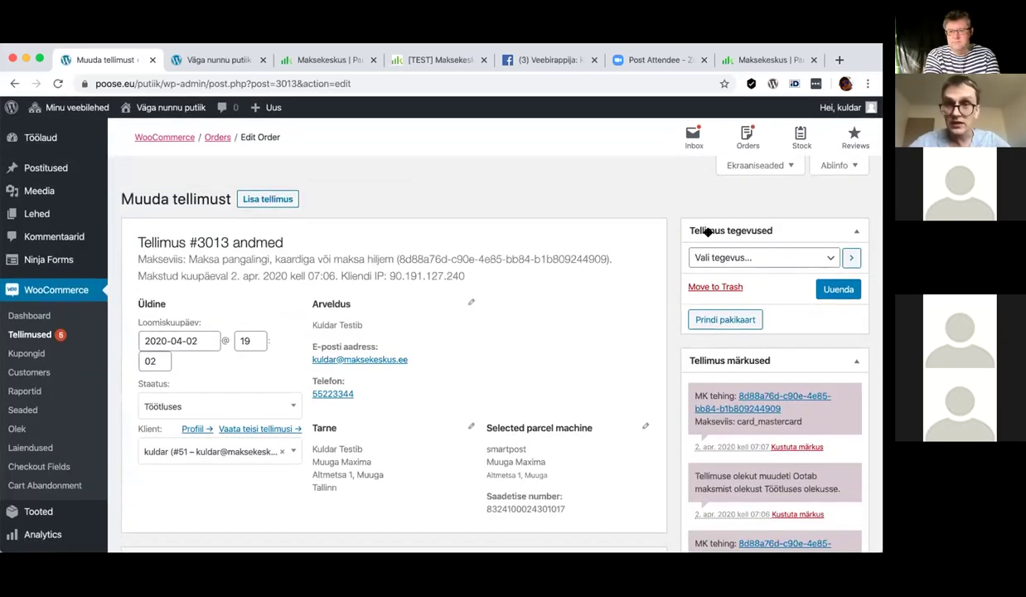
View the actions available for the order and review its notes, items and totals
{"action": "left_click", "coordinate": [700, 257]}
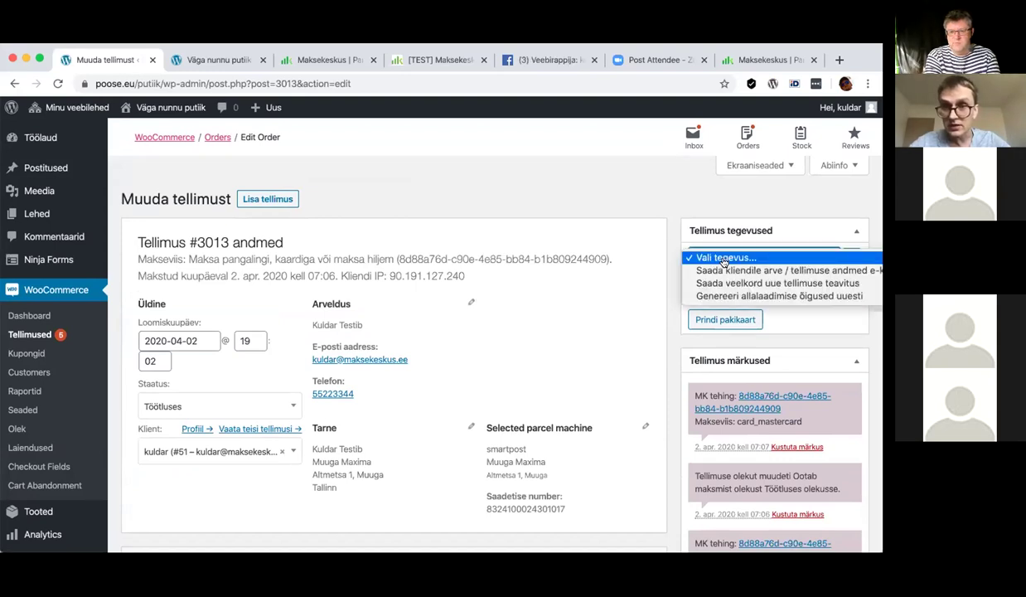
{"action": "left_click", "coordinate": [643, 192]}
{"action": "scroll", "coordinate": [514, 269], "scroll_direction": "down", "scroll_amount": 3}
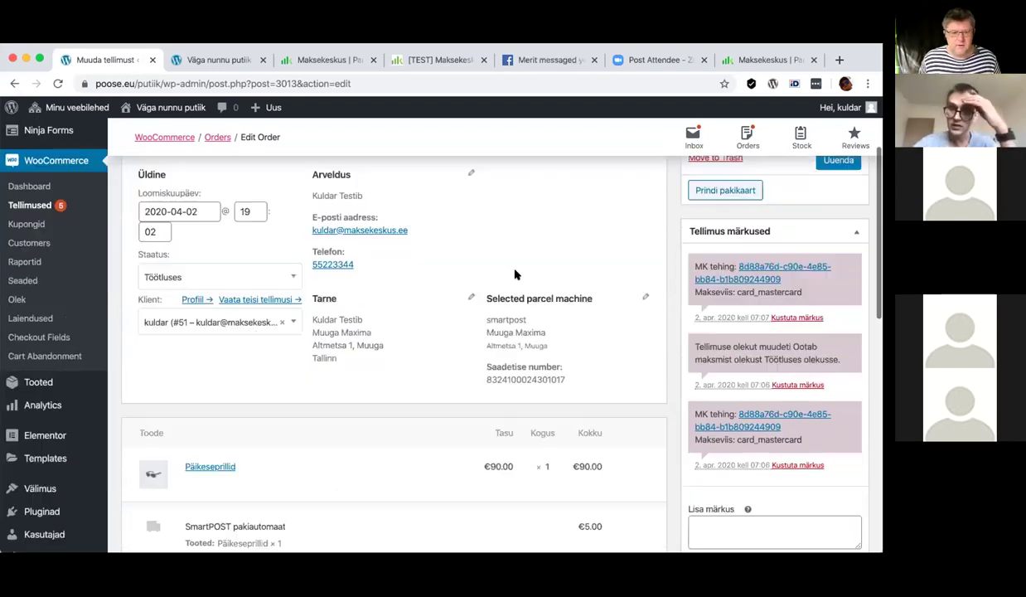
{"action": "scroll", "coordinate": [515, 269], "scroll_direction": "down", "scroll_amount": 3}
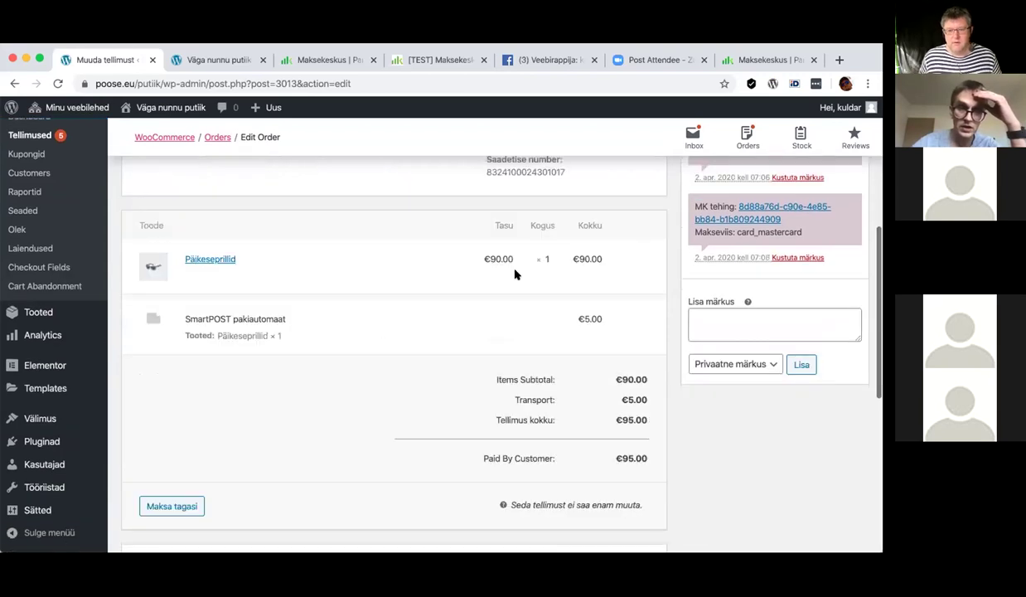
Open the order's refund form and look over its quantity, refund amount and refund reason fields
{"action": "scroll", "coordinate": [514, 269], "scroll_direction": "down", "scroll_amount": 3}
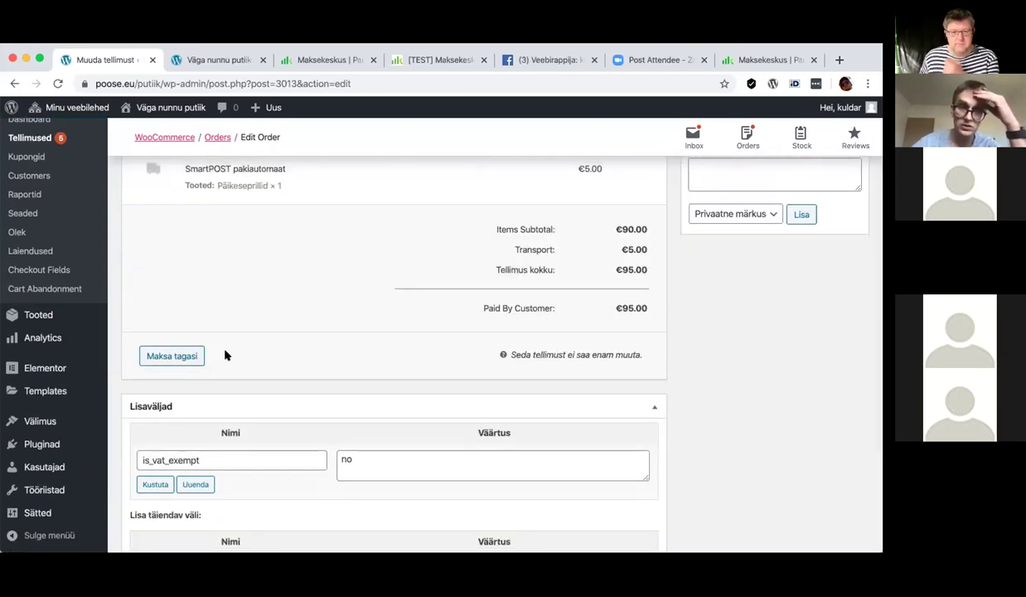
{"action": "scroll", "coordinate": [224, 355], "scroll_direction": "up", "scroll_amount": 2}
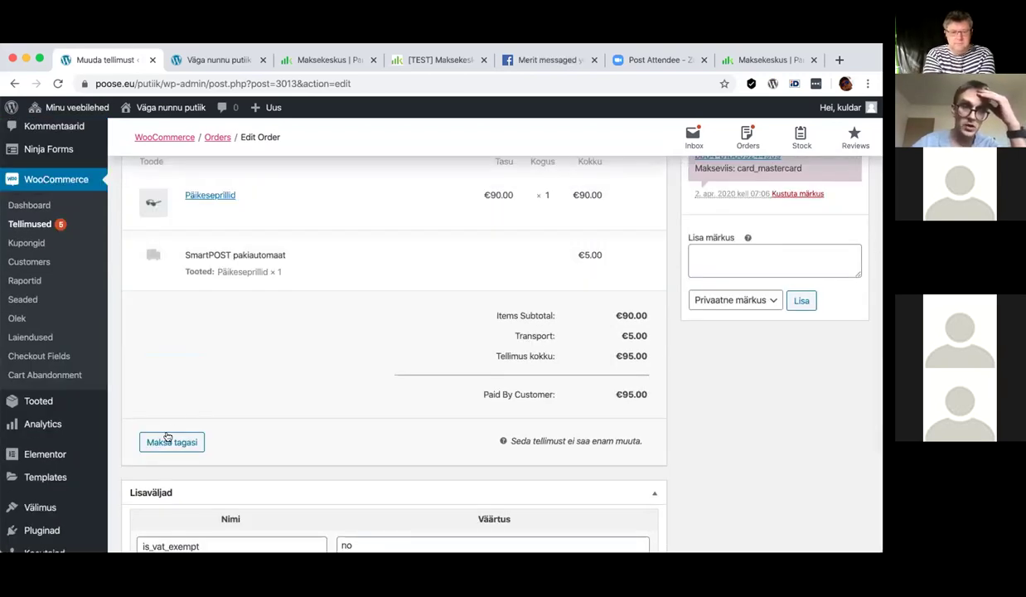
{"action": "left_click", "coordinate": [169, 440]}
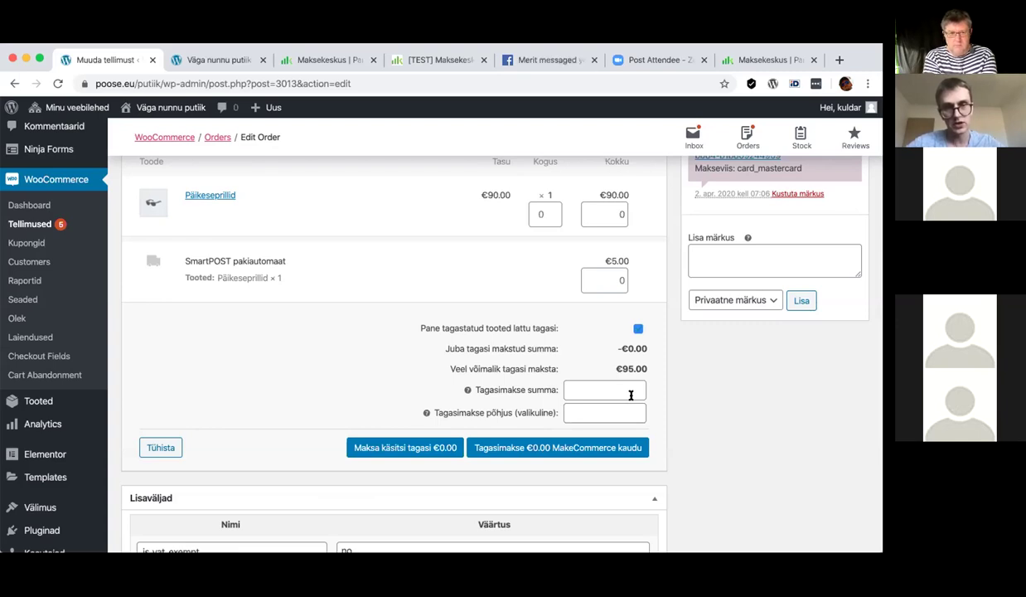
{"action": "left_click", "coordinate": [609, 412]}
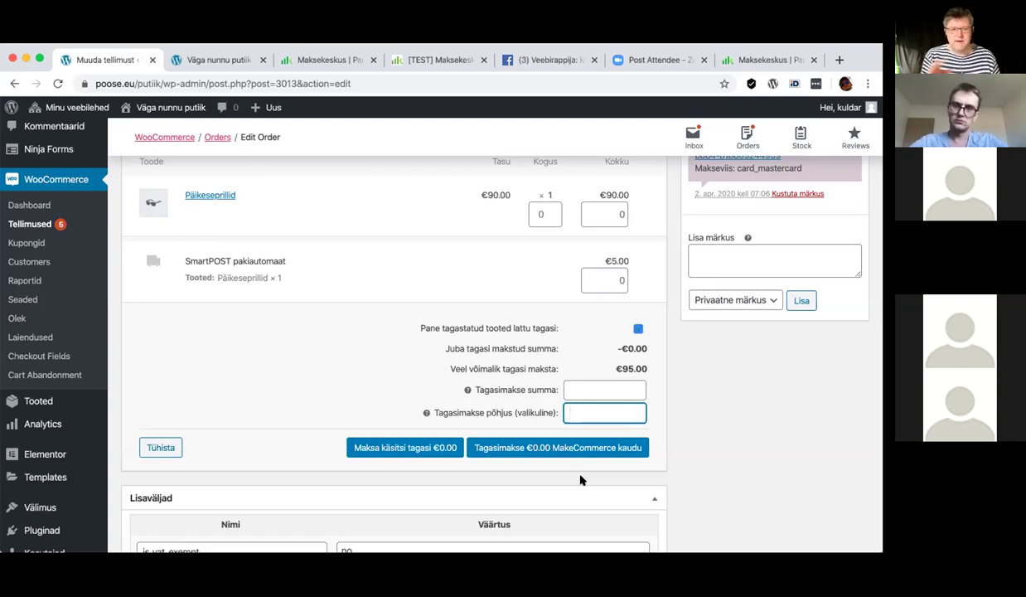
Switch to the Maksekeskus test portal, view the refund section of the newest €95.00 transaction under Tehingud and return to the list
{"action": "left_click", "coordinate": [430, 63]}
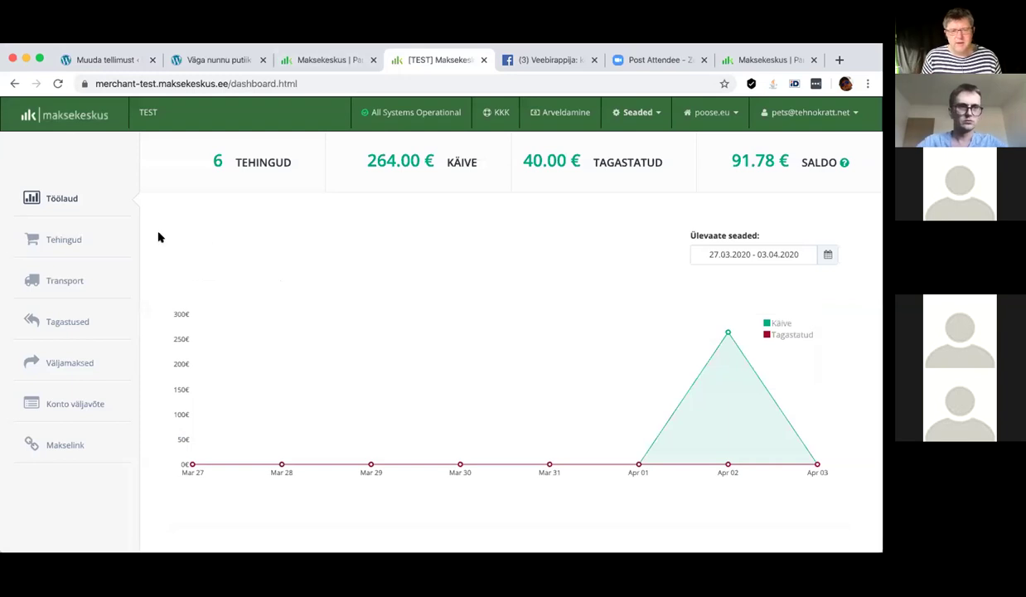
{"action": "left_click", "coordinate": [64, 242]}
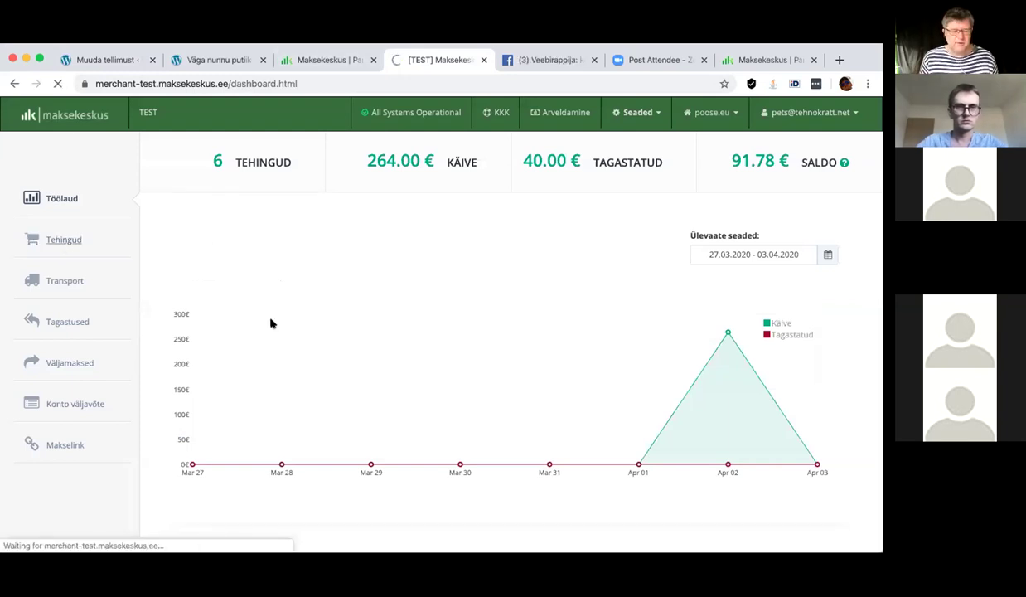
{"action": "scroll", "coordinate": [270, 323], "scroll_direction": "down", "scroll_amount": 3}
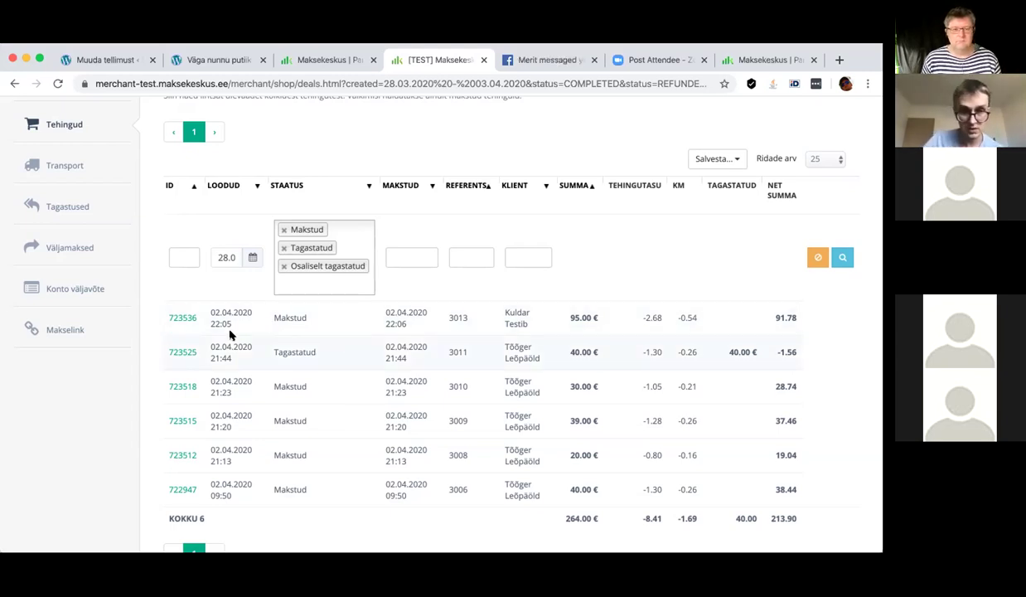
{"action": "left_click", "coordinate": [183, 318]}
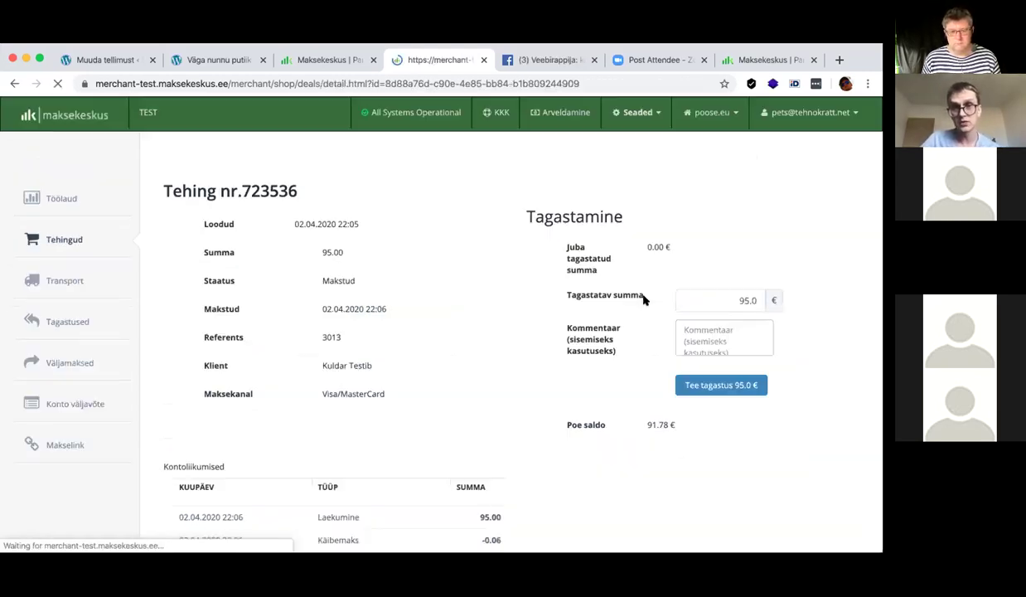
{"action": "scroll", "coordinate": [478, 323], "scroll_direction": "left", "scroll_amount": 5}
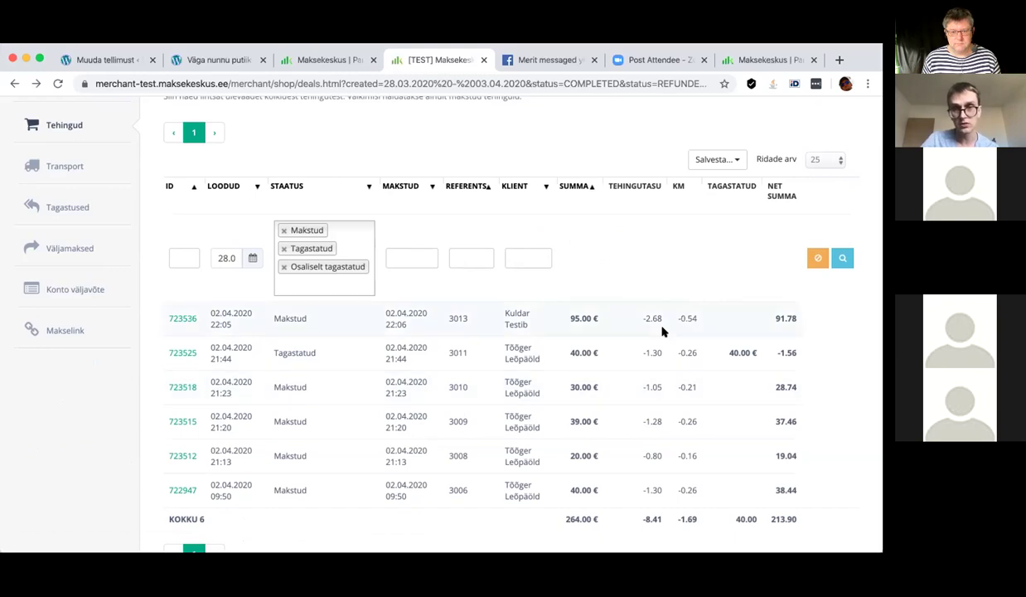
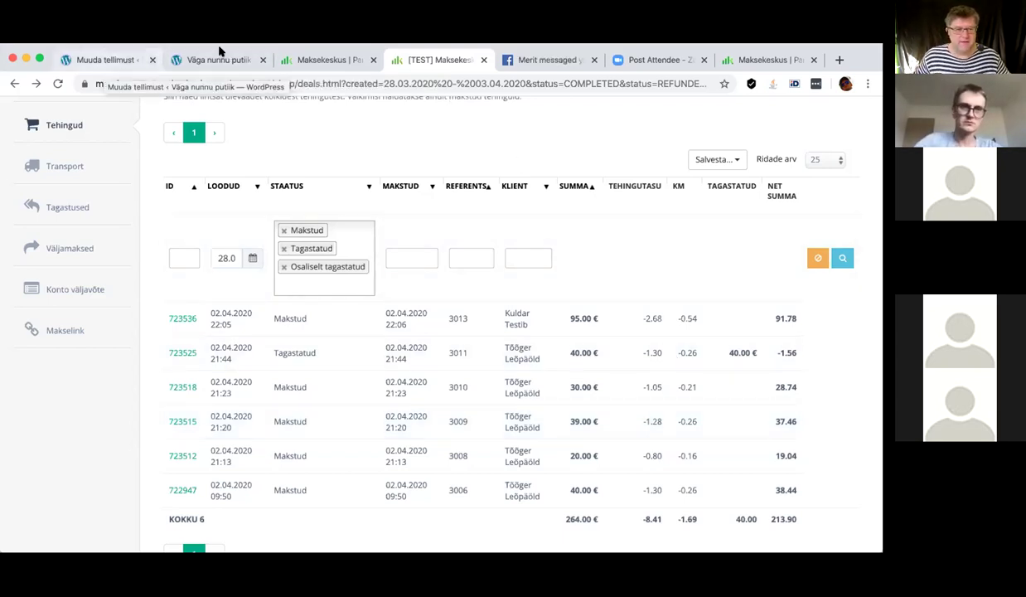
Return to the WooCommerce admin and open the API settings of the MakeCommerce for WooCommerce plugin from the installed plugins
{"action": "left_click", "coordinate": [130, 60]}
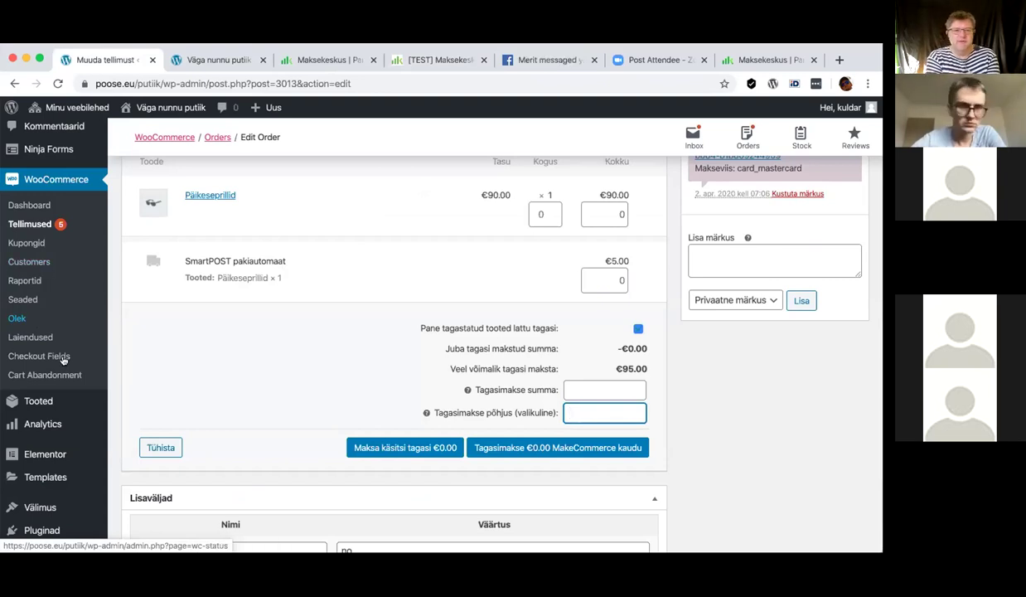
{"action": "scroll", "coordinate": [63, 427], "scroll_direction": "down", "scroll_amount": 3}
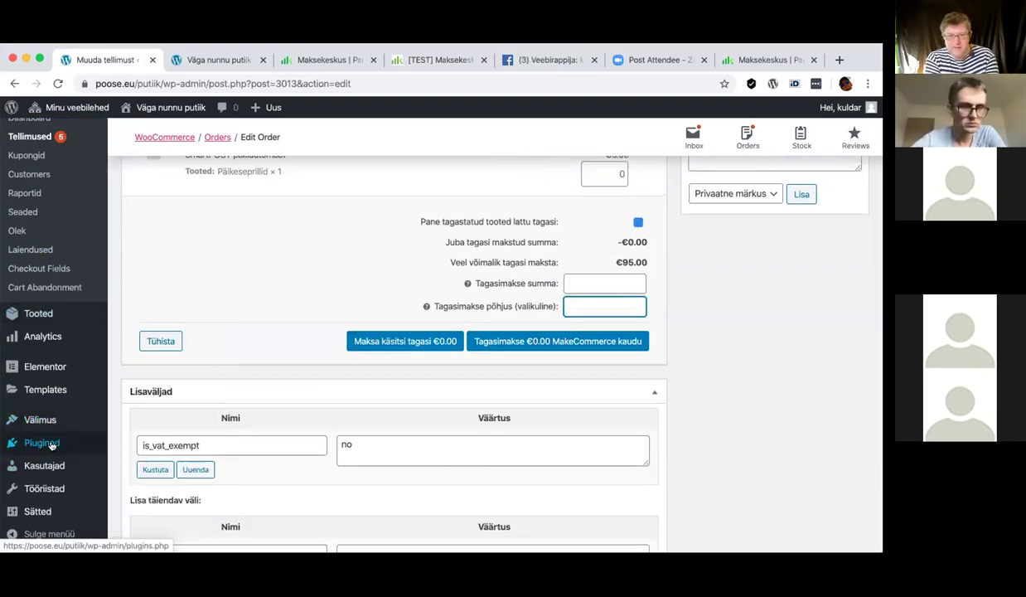
{"action": "left_click", "coordinate": [51, 445]}
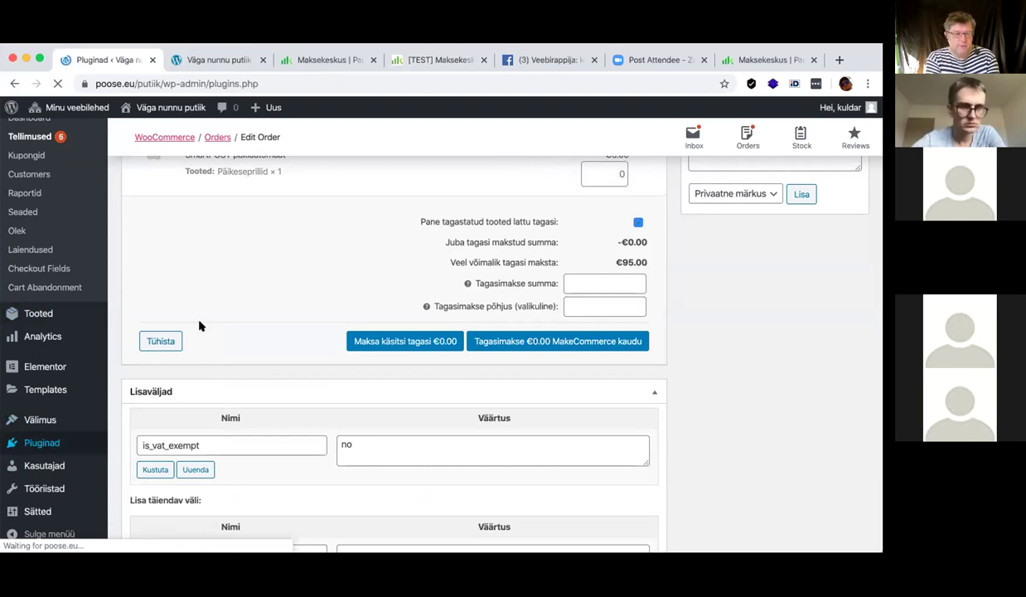
{"action": "scroll", "coordinate": [211, 332], "scroll_direction": "down", "scroll_amount": 5}
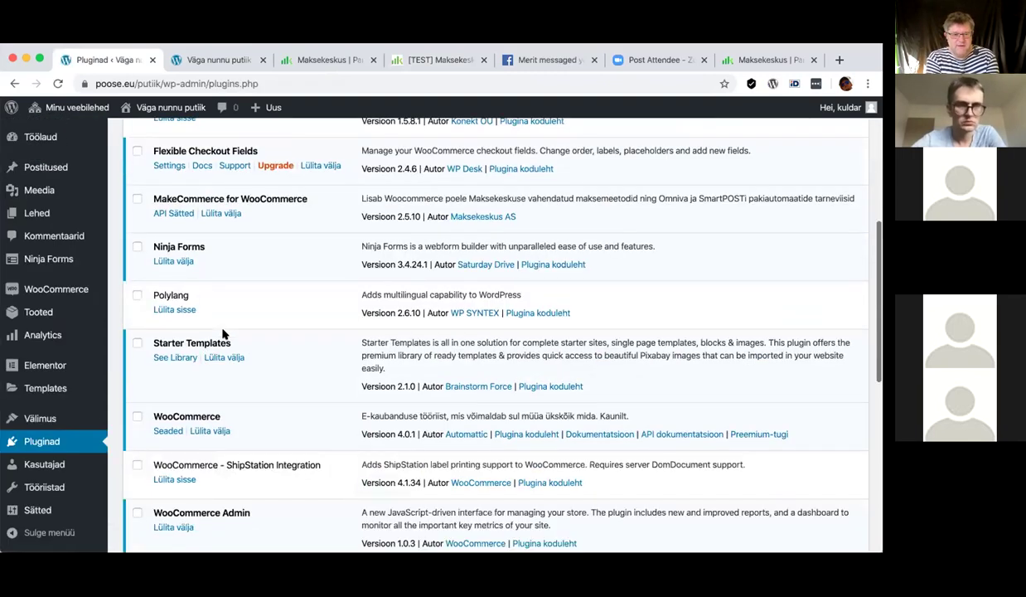
{"action": "left_click", "coordinate": [173, 207]}
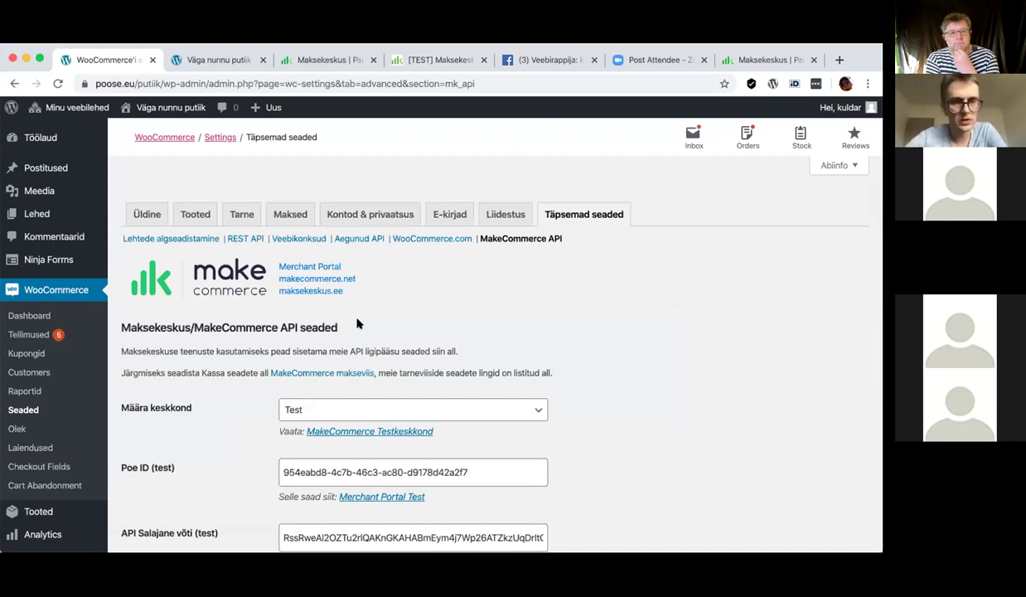
Look over the MakeCommerce API settings and modules, and view the environment options (Määra keskkond), keeping Test
{"action": "scroll", "coordinate": [357, 323], "scroll_direction": "down", "scroll_amount": 5}
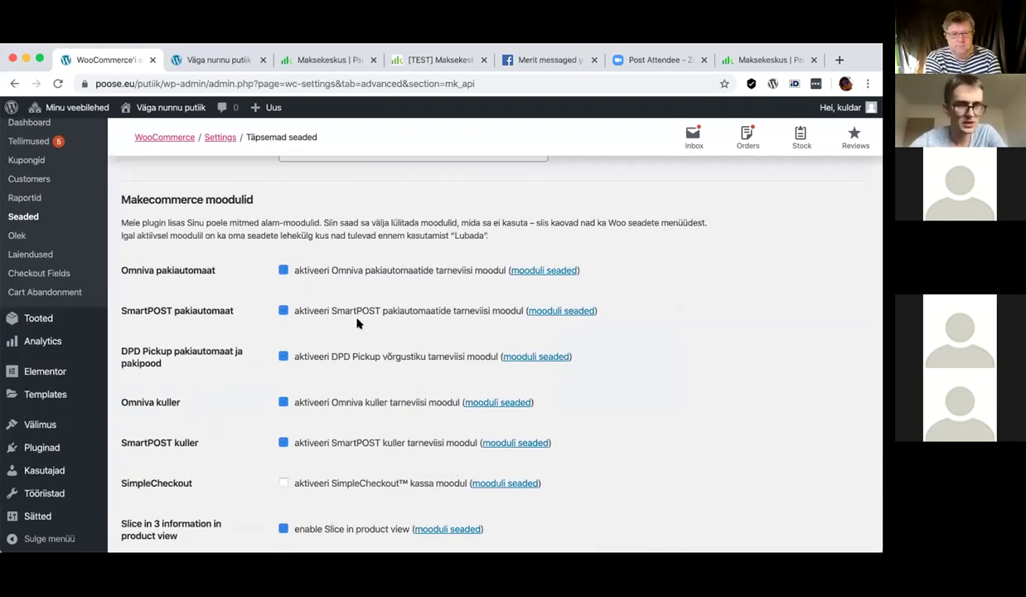
{"action": "scroll", "coordinate": [357, 323], "scroll_direction": "down", "scroll_amount": 2}
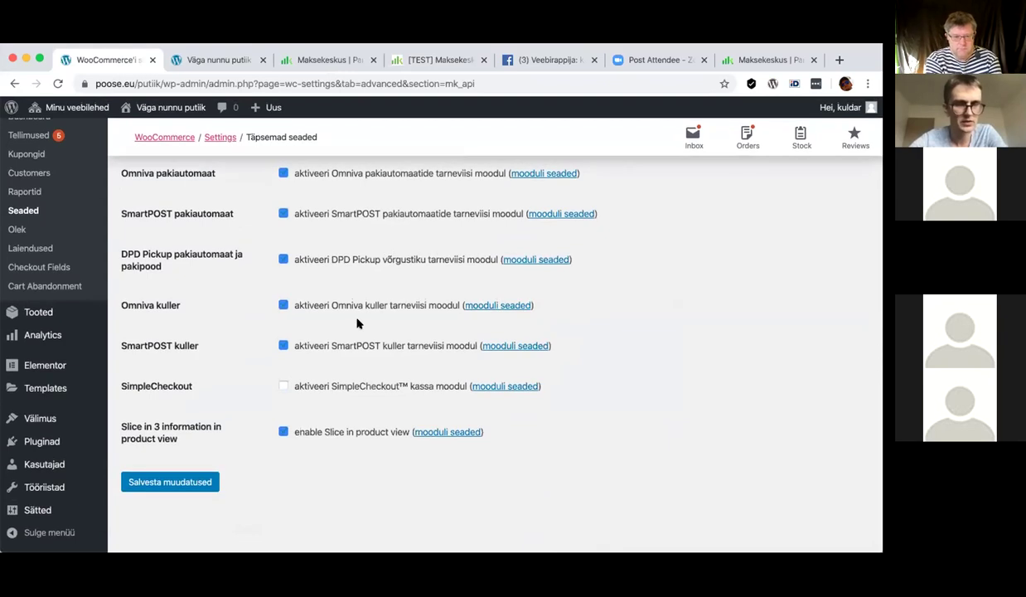
{"action": "scroll", "coordinate": [357, 324], "scroll_direction": "up", "scroll_amount": 3}
{"action": "scroll", "coordinate": [357, 323], "scroll_direction": "up", "scroll_amount": 1}
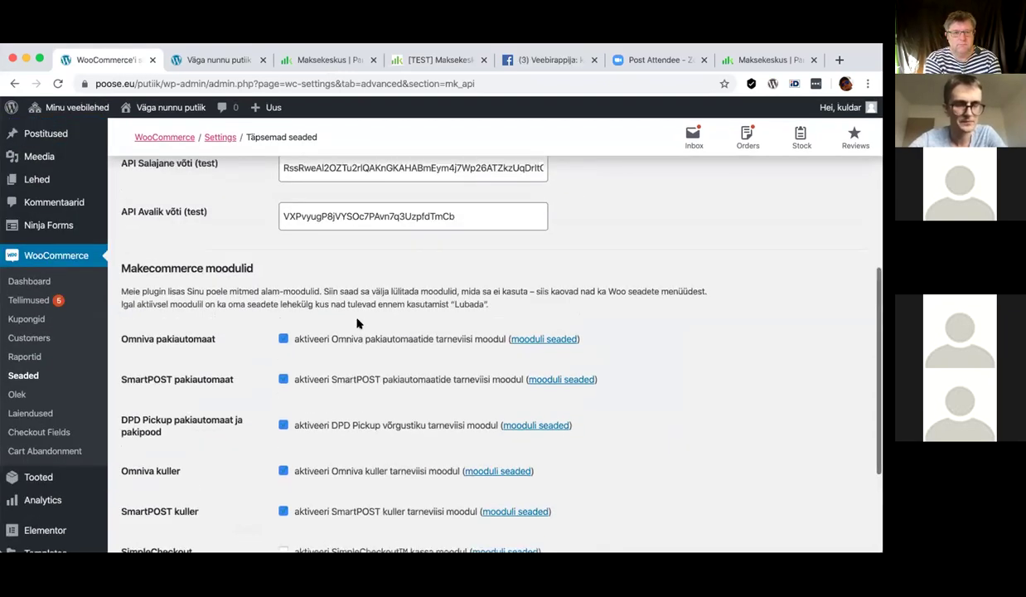
{"action": "scroll", "coordinate": [357, 323], "scroll_direction": "up", "scroll_amount": 6}
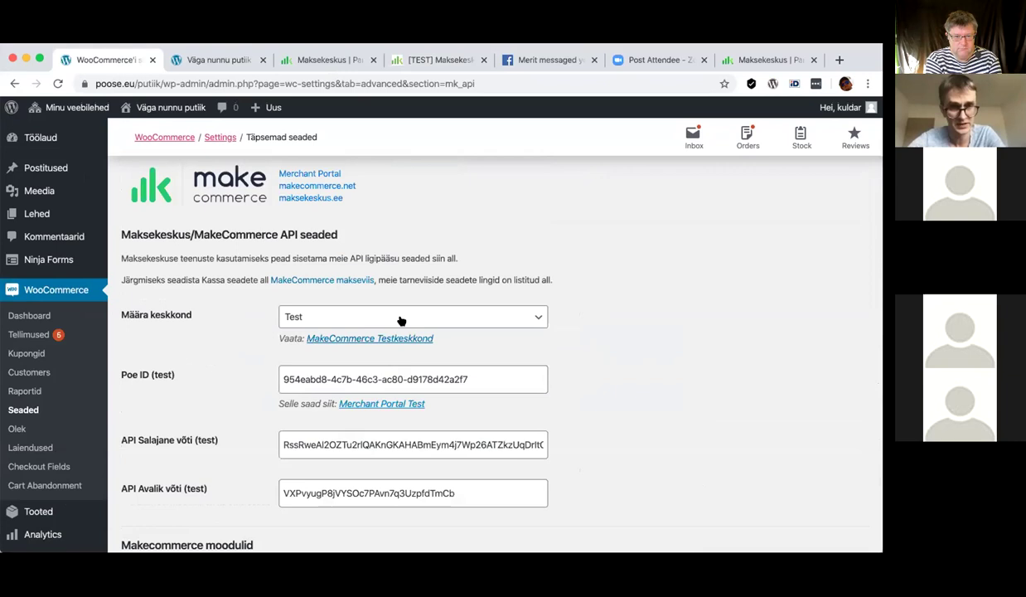
{"action": "left_click", "coordinate": [401, 319]}
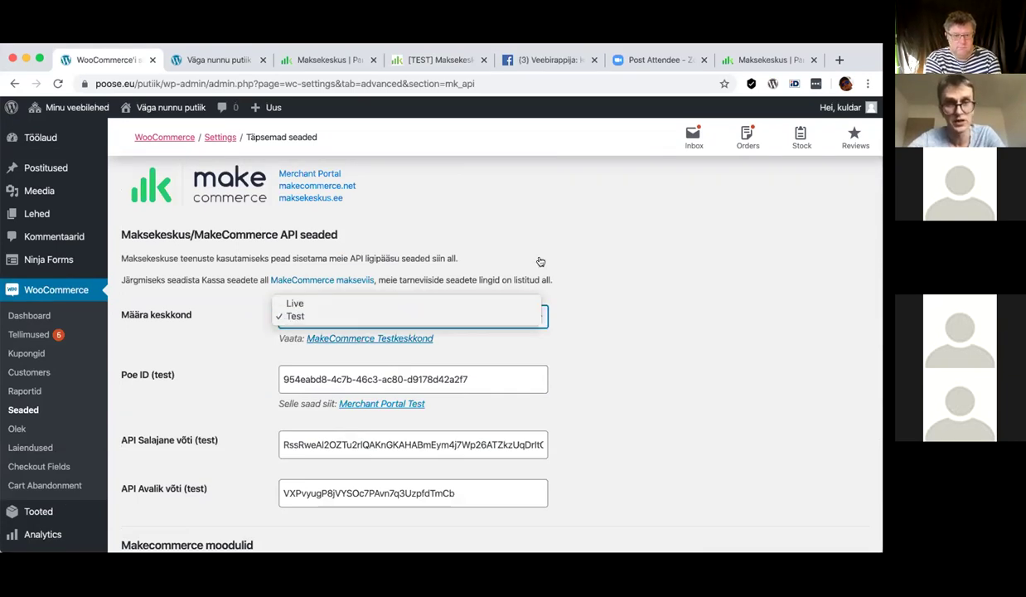
{"action": "left_click", "coordinate": [484, 314]}
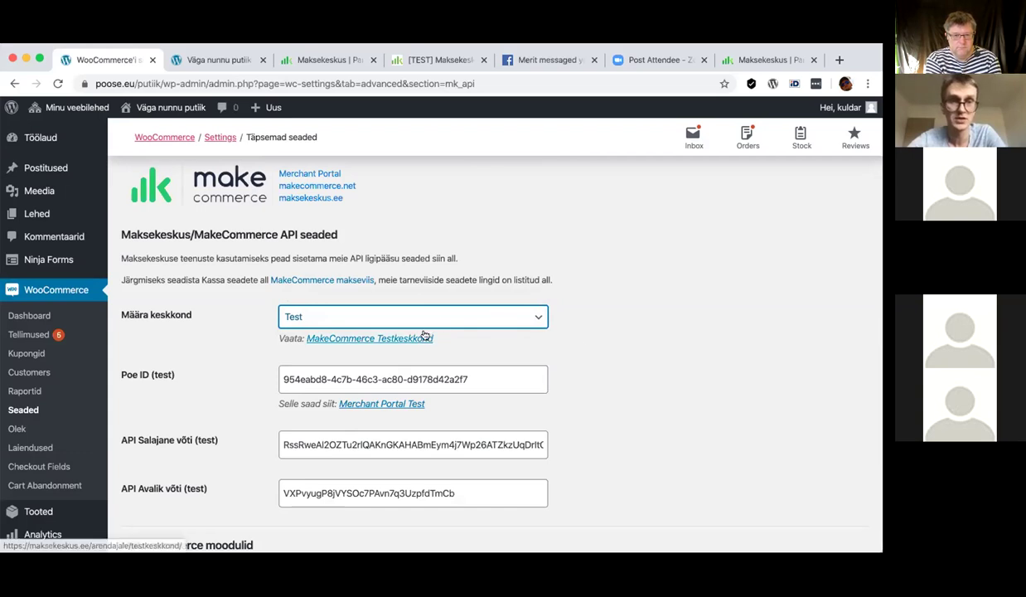
Switch to the Maksekeskus test portal and open its API settings page (API seaded) to view the shop ID and keys
{"action": "left_click", "coordinate": [447, 62]}
{"action": "scroll", "coordinate": [646, 199], "scroll_direction": "up", "scroll_amount": 3}
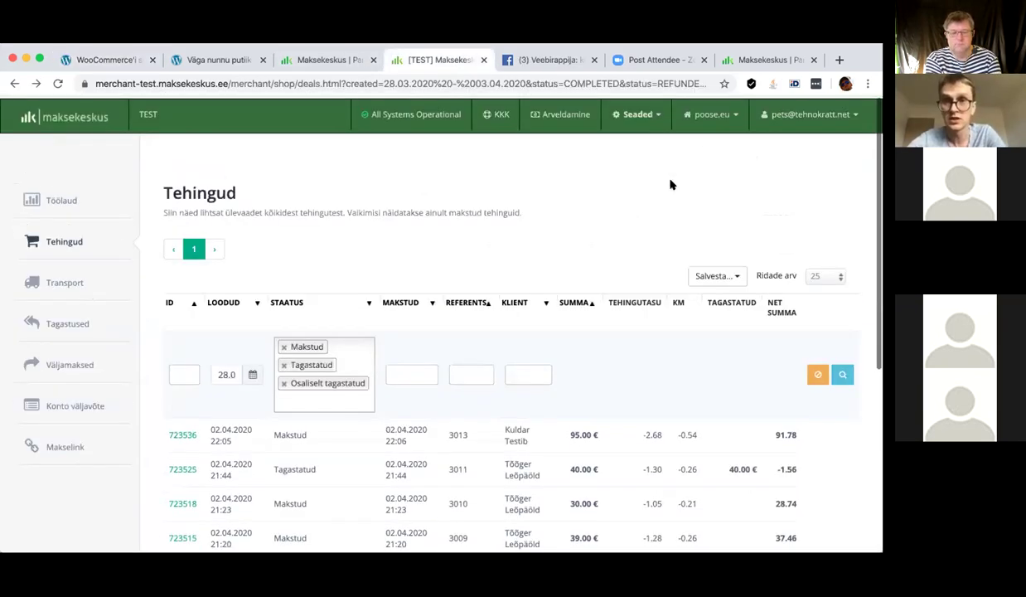
{"action": "left_click", "coordinate": [656, 118]}
{"action": "left_click", "coordinate": [605, 170]}
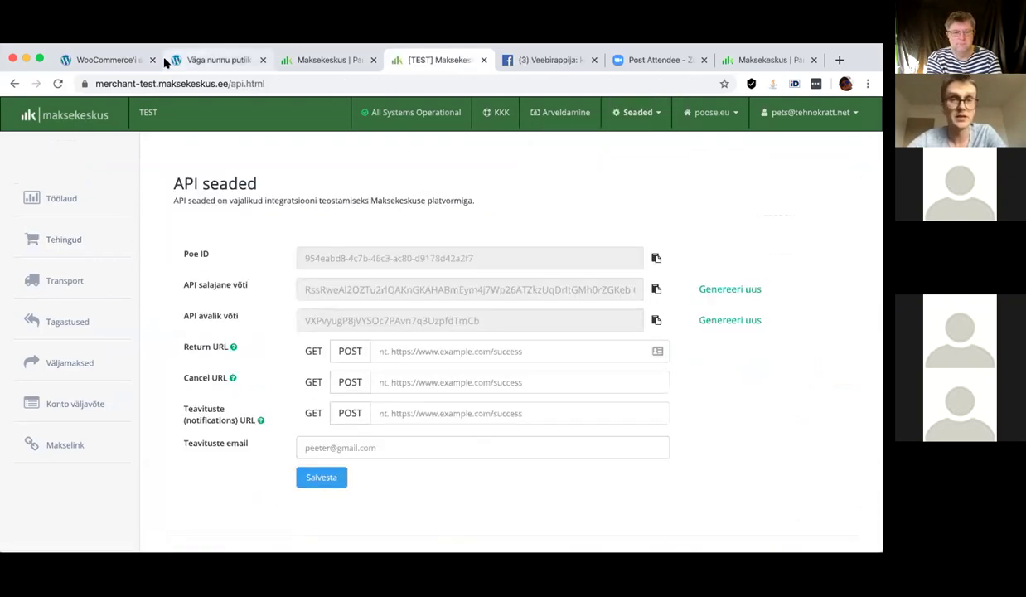
Return to the MakeCommerce API settings in WooCommerce and review the delivery and checkout modules under Makecommerce moodulid
{"action": "left_click", "coordinate": [108, 60]}
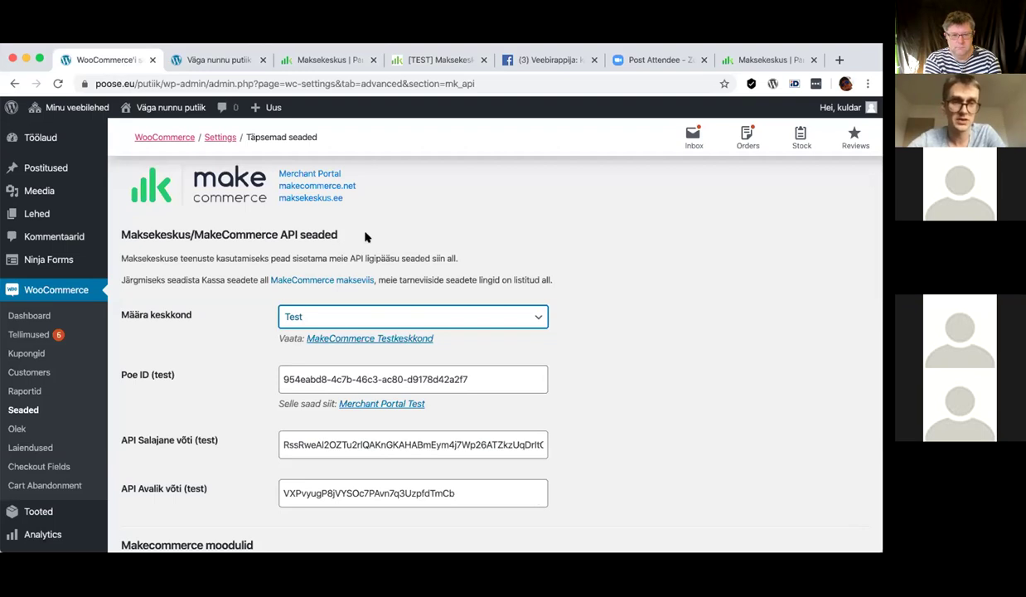
{"action": "scroll", "coordinate": [523, 329], "scroll_direction": "down", "scroll_amount": 5}
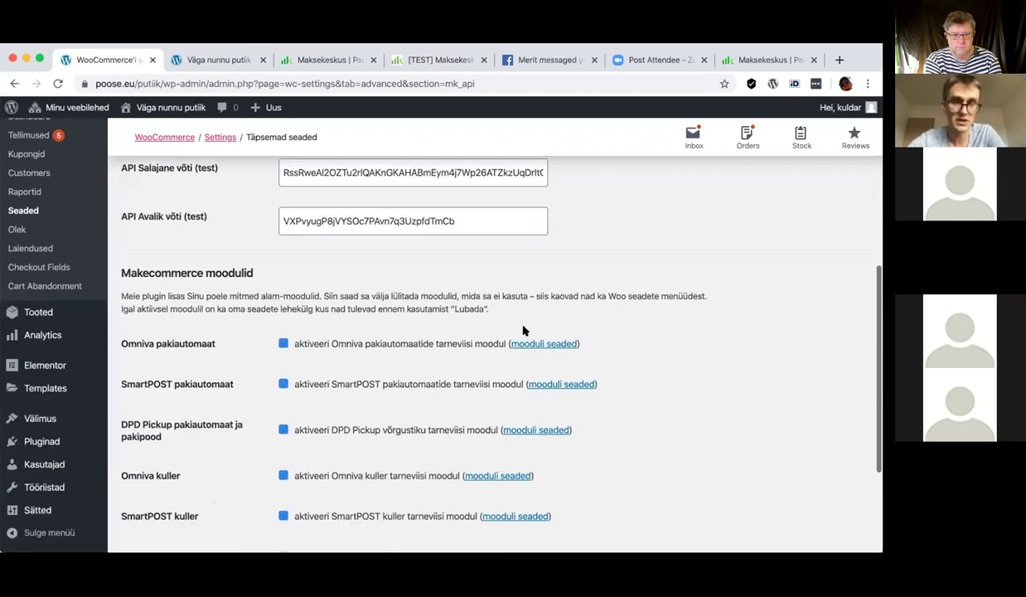
{"action": "scroll", "coordinate": [523, 330], "scroll_direction": "down", "scroll_amount": 2}
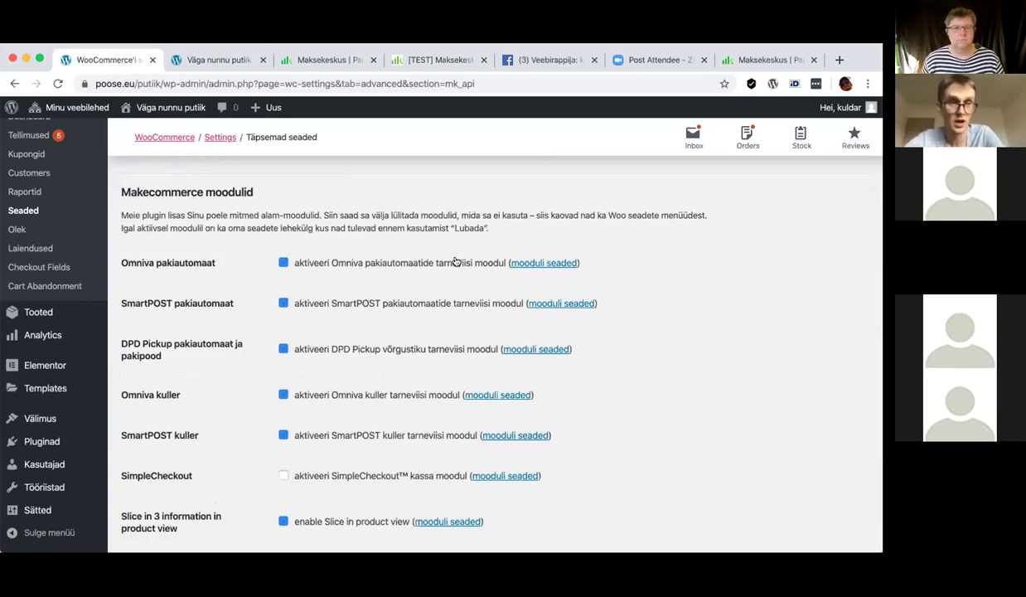
{"action": "scroll", "coordinate": [454, 262], "scroll_direction": "down", "scroll_amount": 2}
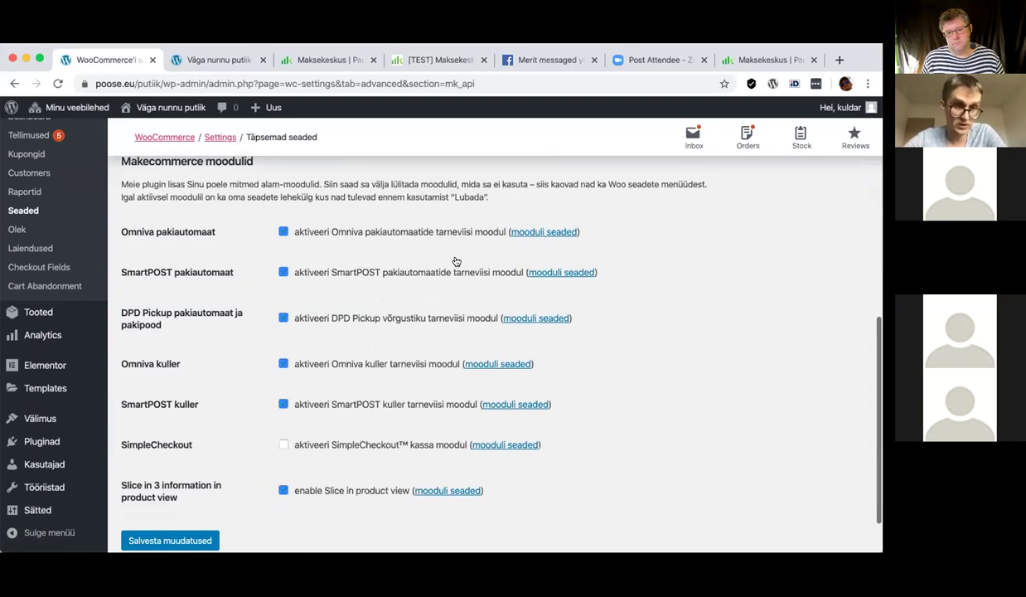
{"action": "scroll", "coordinate": [455, 261], "scroll_direction": "up", "scroll_amount": 1}
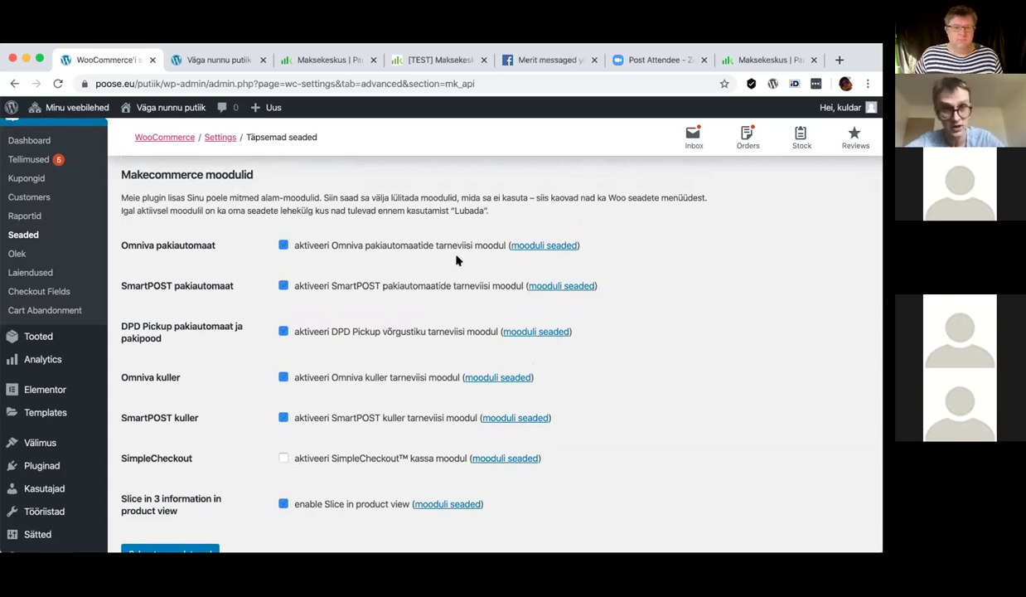
Switch the Omniva pakiautomaat module off and back on
{"action": "left_click", "coordinate": [283, 244]}
{"action": "left_click", "coordinate": [282, 244]}
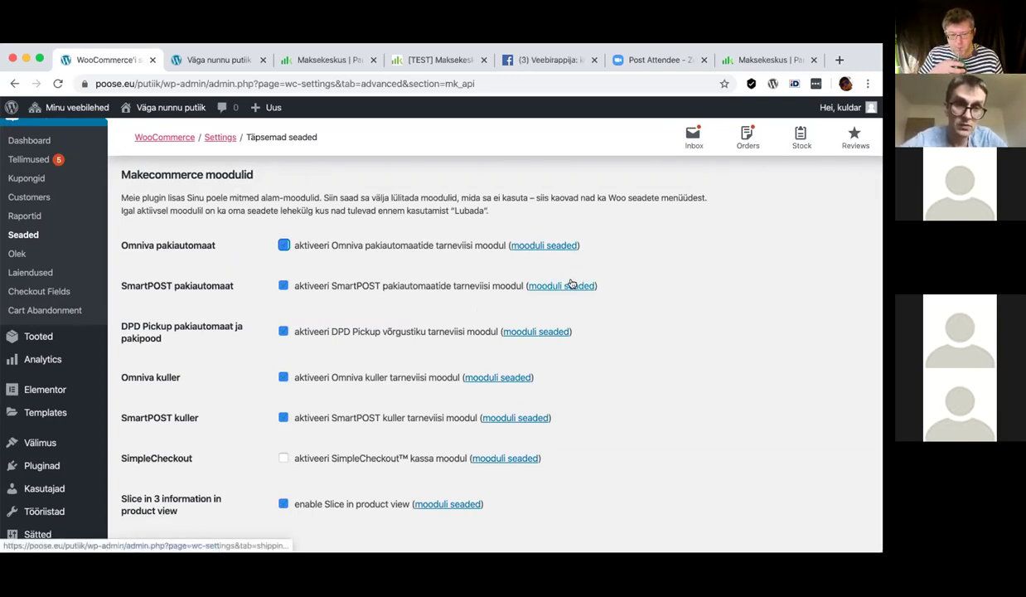
{"action": "scroll", "coordinate": [570, 284], "scroll_direction": "up", "scroll_amount": 3}
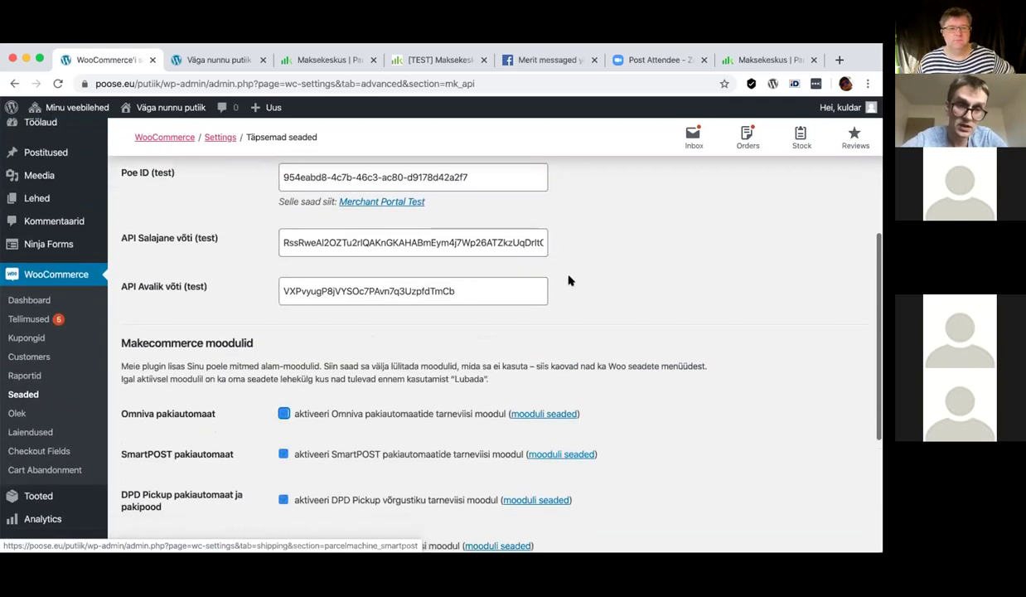
Open the Omniva pakiautomaat module's settings and review its general, display (Kuva seaded) and Omniva integration settings
{"action": "scroll", "coordinate": [570, 282], "scroll_direction": "down", "scroll_amount": 3}
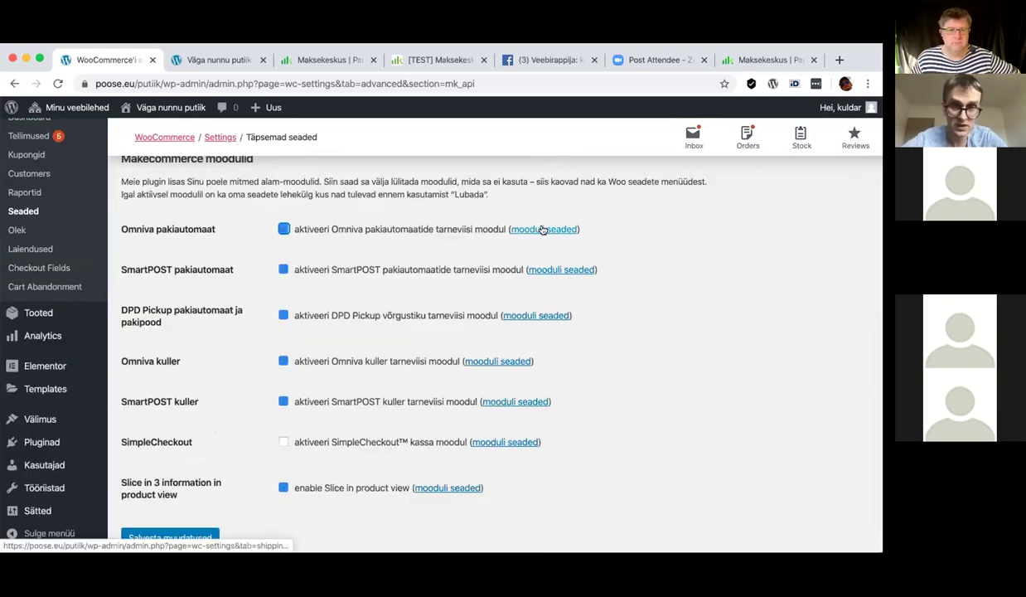
{"action": "left_click", "coordinate": [543, 229]}
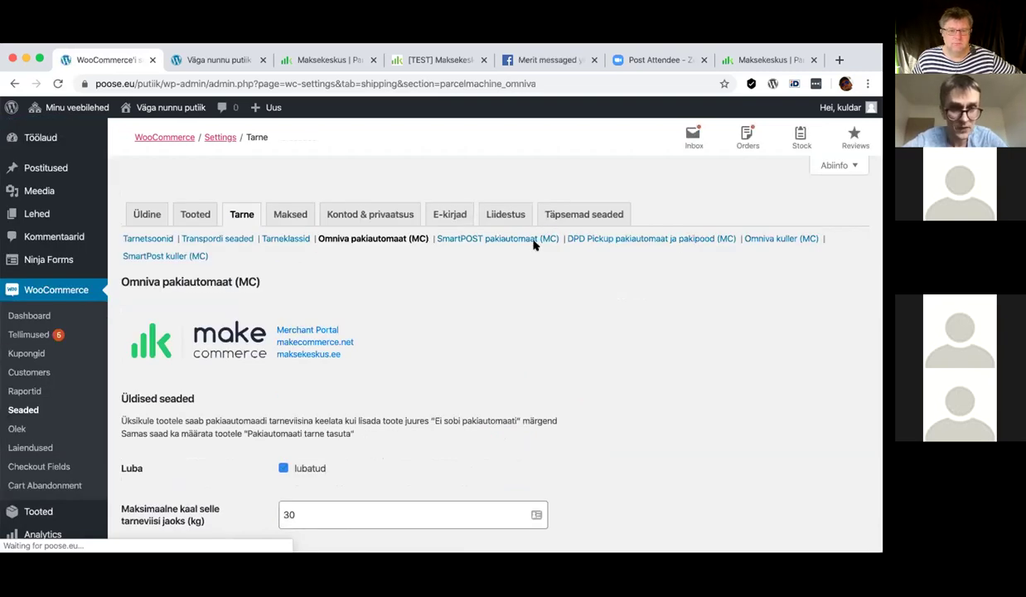
{"action": "scroll", "coordinate": [534, 243], "scroll_direction": "down", "scroll_amount": 5}
{"action": "scroll", "coordinate": [456, 395], "scroll_direction": "down", "scroll_amount": 3}
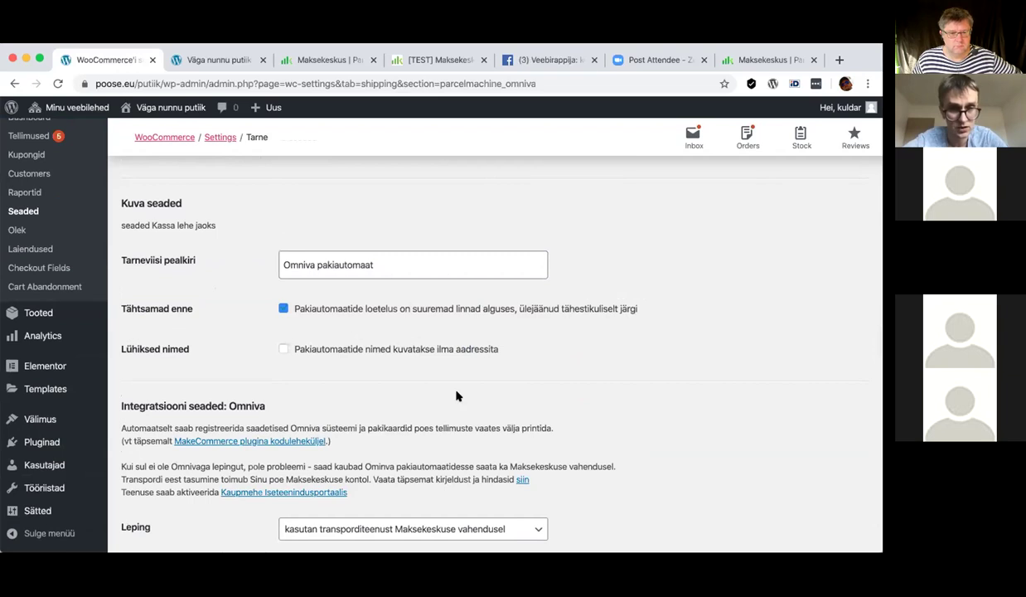
{"action": "scroll", "coordinate": [455, 396], "scroll_direction": "down", "scroll_amount": 2}
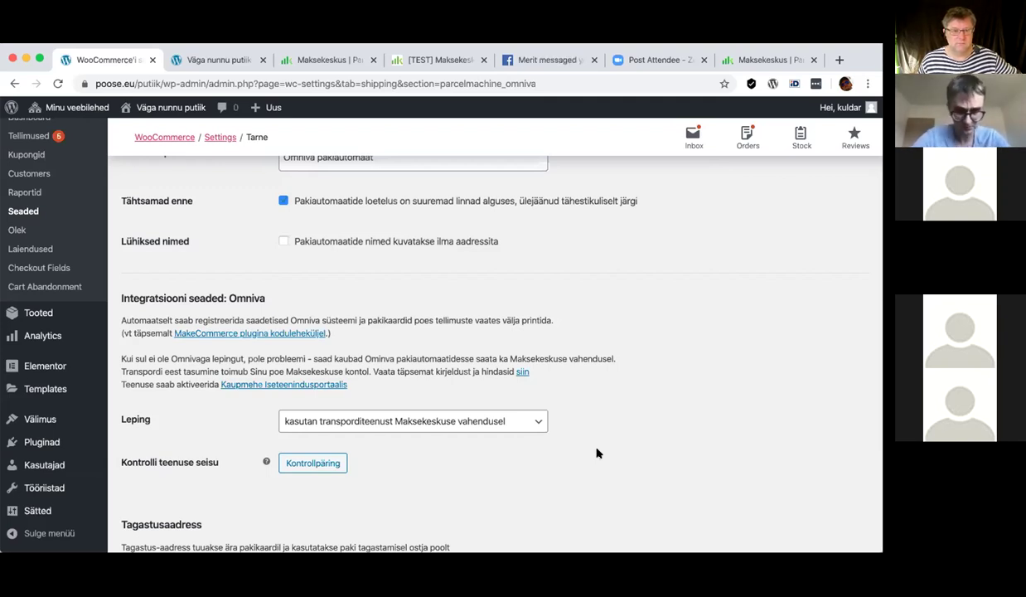
Switch the Omniva contract (Leping) to "mul on omnivaga kehtiv leping" and back to "kasutan transporditeenust Maksekeskuse vahendusel"
{"action": "left_click", "coordinate": [513, 420]}
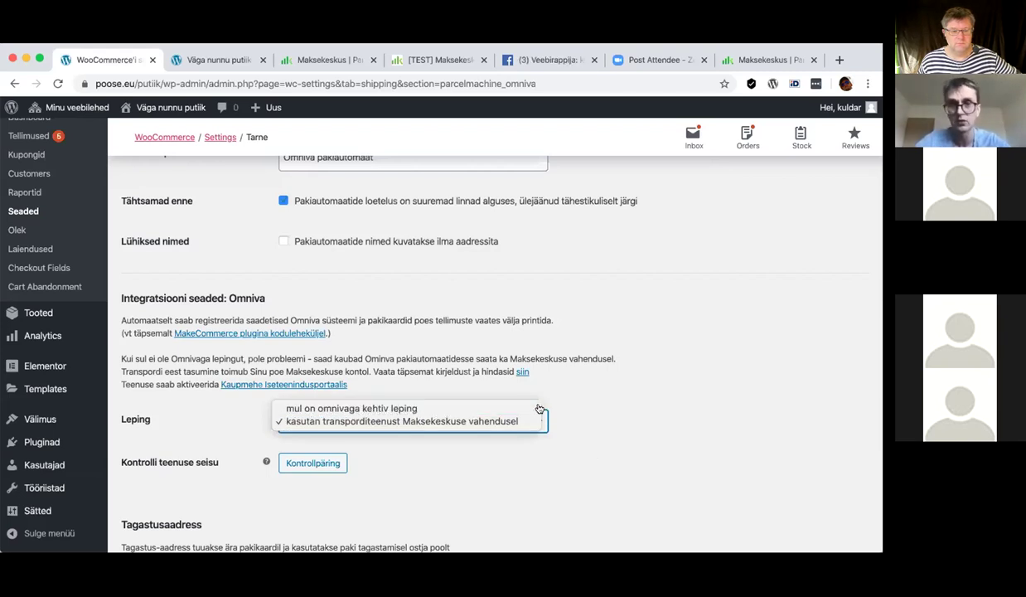
{"action": "left_click", "coordinate": [537, 409]}
{"action": "scroll", "coordinate": [348, 373], "scroll_direction": "down", "scroll_amount": 2}
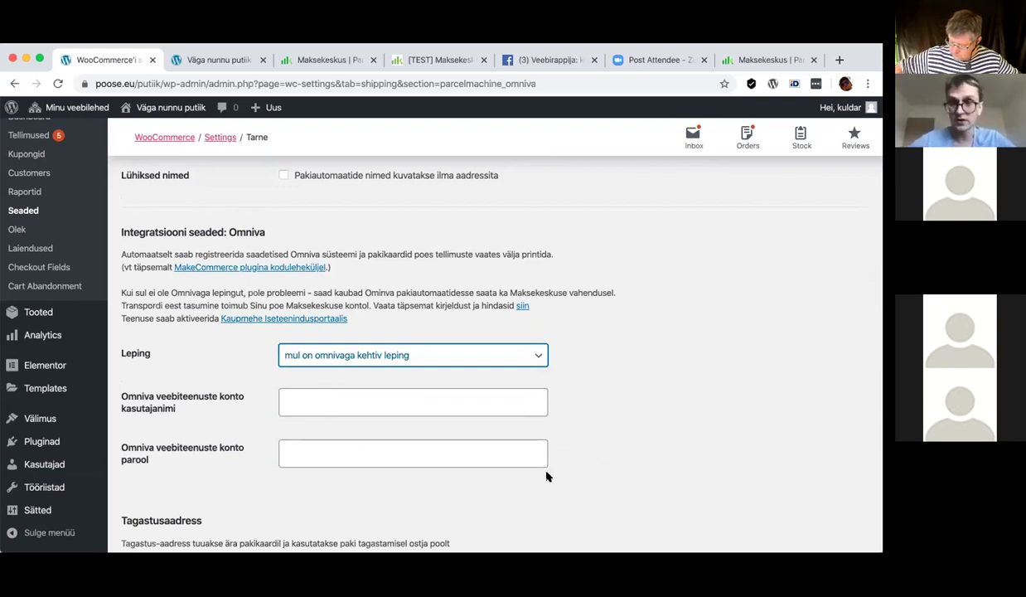
{"action": "left_click", "coordinate": [495, 355]}
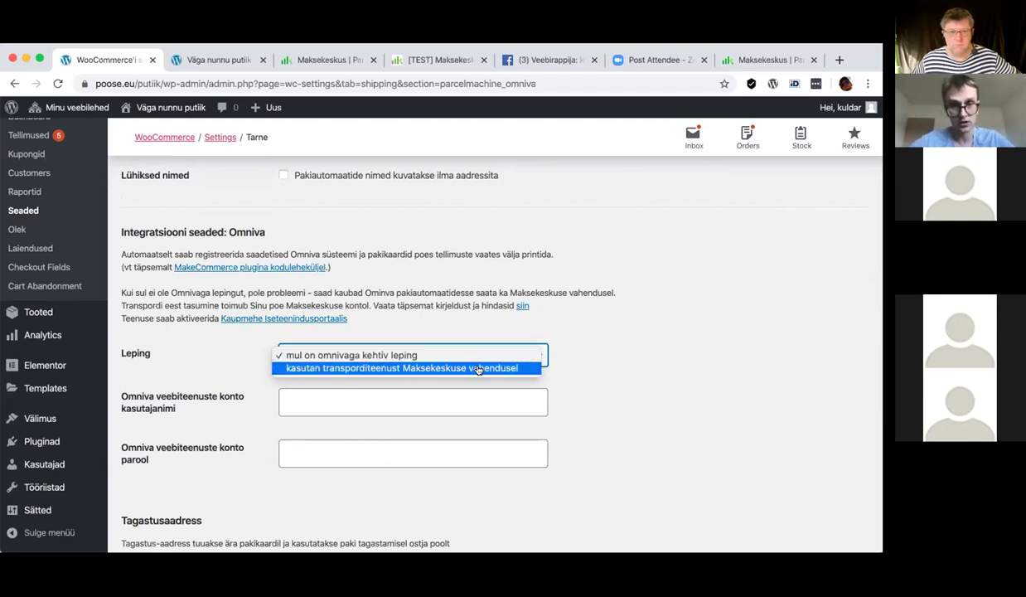
{"action": "left_click", "coordinate": [478, 369]}
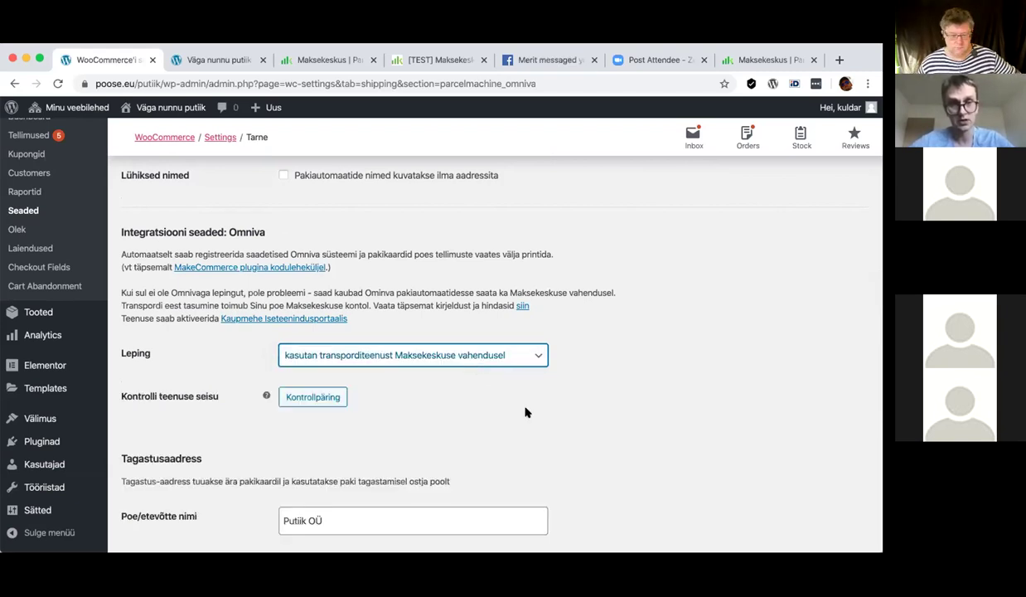
Switch to the Maksekeskus test portal and open the Teenused page to check the transport service's status
{"action": "left_click", "coordinate": [447, 63]}
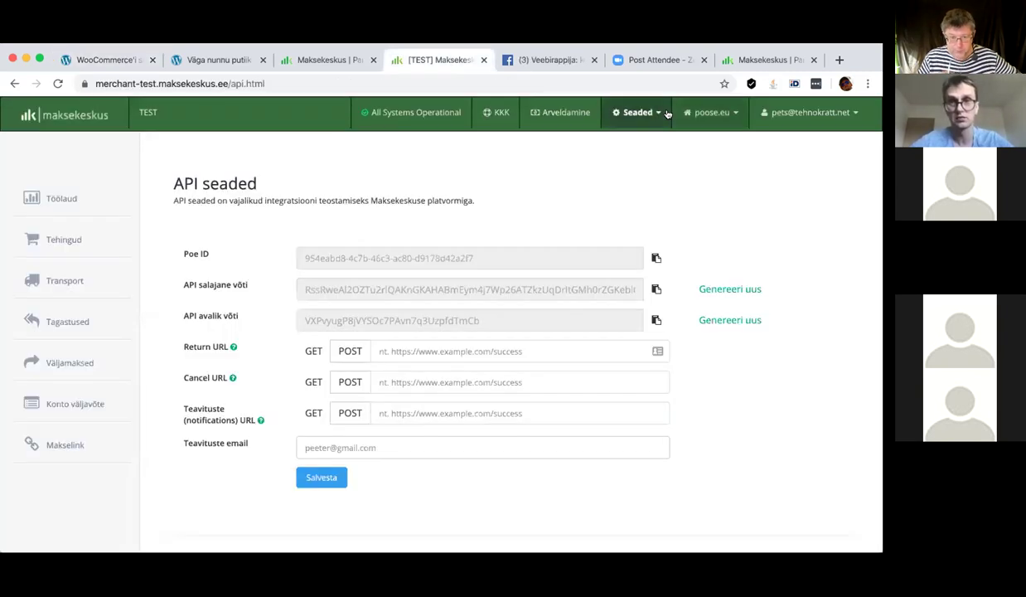
{"action": "left_click", "coordinate": [636, 111]}
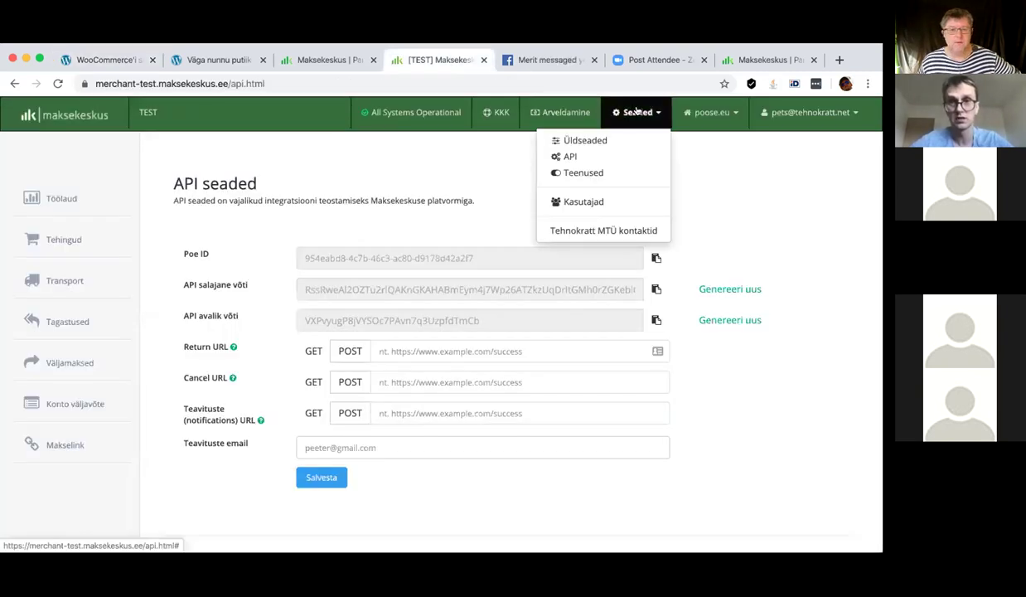
{"action": "left_click", "coordinate": [593, 173]}
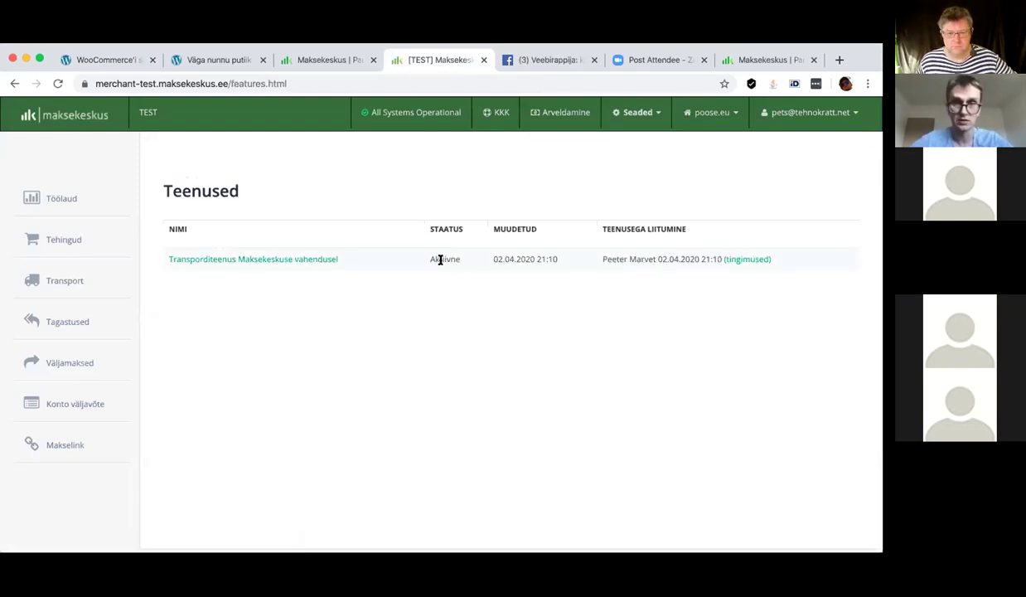
Return to the WooCommerce admin and open the orders list (Tellimused)
{"action": "left_click", "coordinate": [121, 59]}
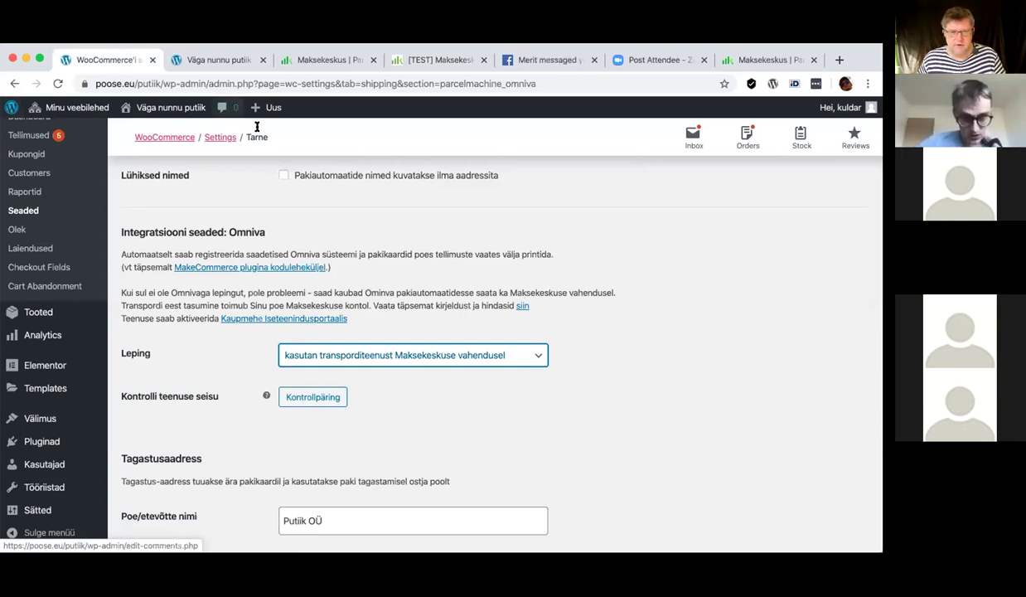
{"action": "scroll", "coordinate": [89, 232], "scroll_direction": "up", "scroll_amount": 1}
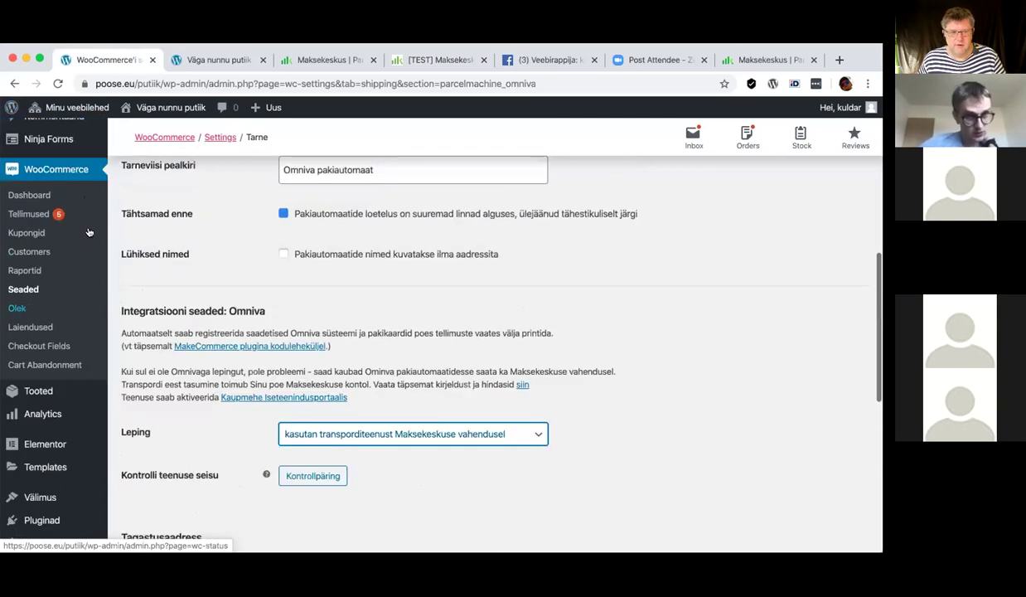
{"action": "scroll", "coordinate": [89, 232], "scroll_direction": "down", "scroll_amount": 1}
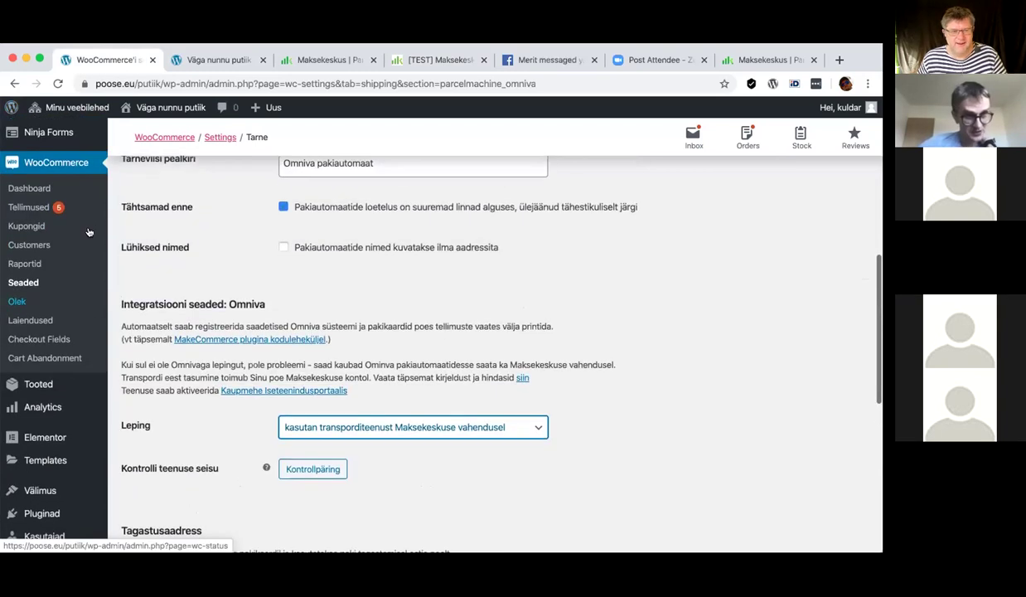
{"action": "left_click", "coordinate": [27, 207]}
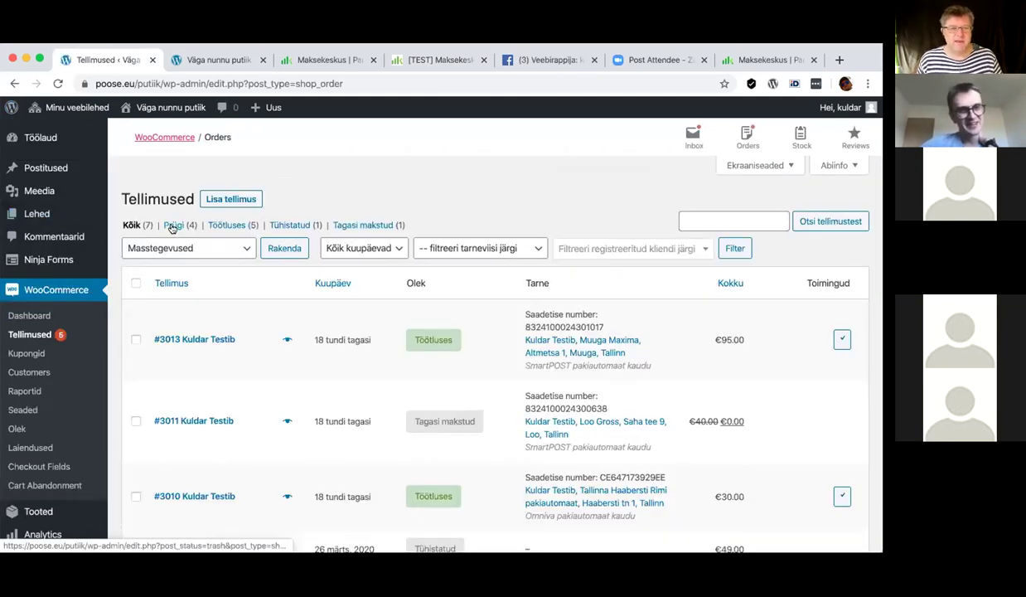
{"action": "scroll", "coordinate": [201, 272], "scroll_direction": "down", "scroll_amount": 2}
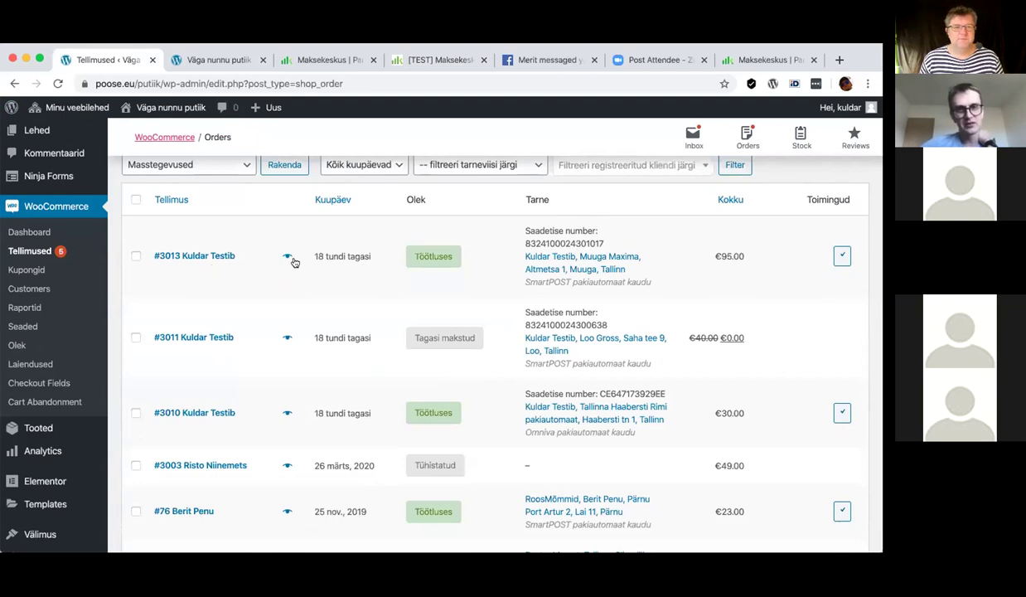
Generate the parcel label for the newest order with the bulk action "Prindi saadetiste pakikaardid"
{"action": "mouse_move", "coordinate": [335, 260]}
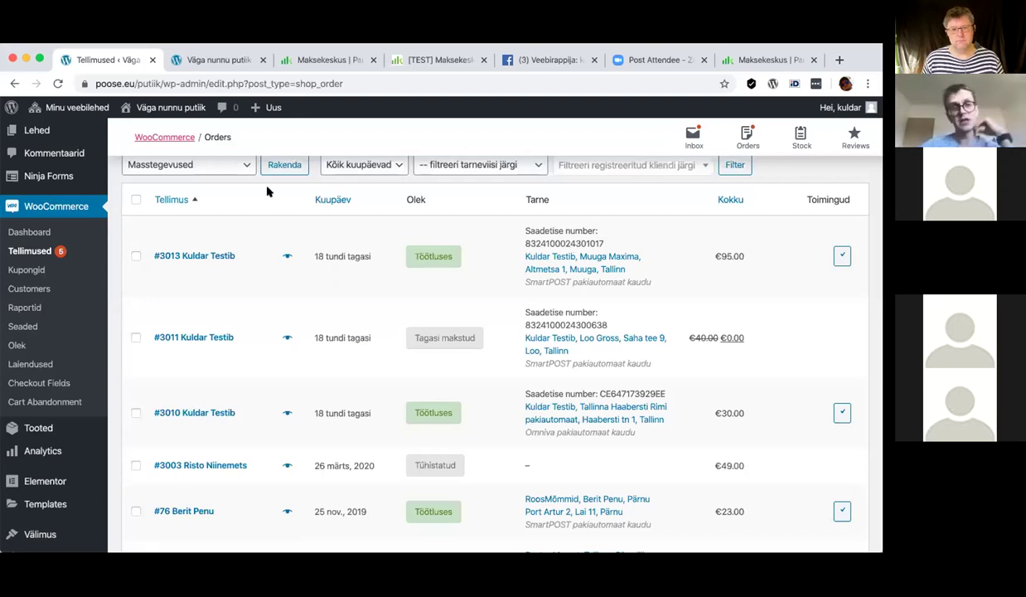
{"action": "left_click", "coordinate": [136, 255]}
{"action": "scroll", "coordinate": [221, 257], "scroll_direction": "up", "scroll_amount": 2}
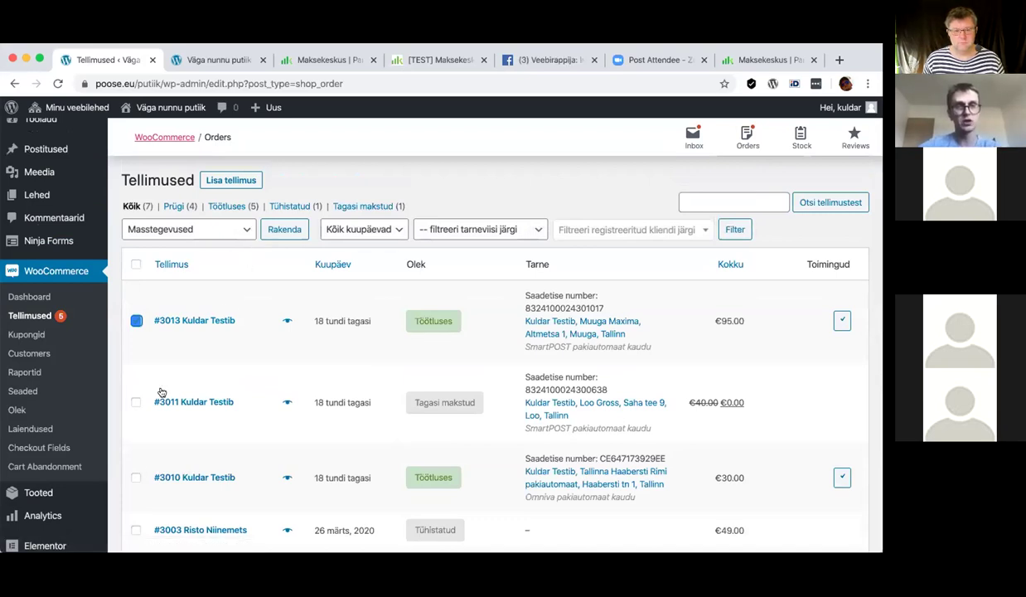
{"action": "left_click", "coordinate": [231, 227]}
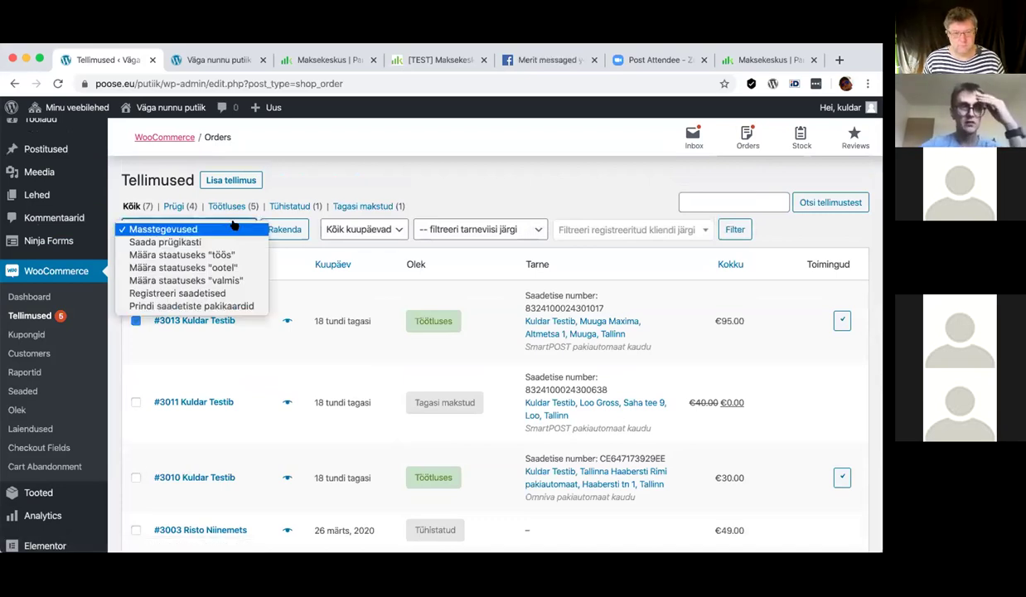
{"action": "left_click", "coordinate": [209, 306]}
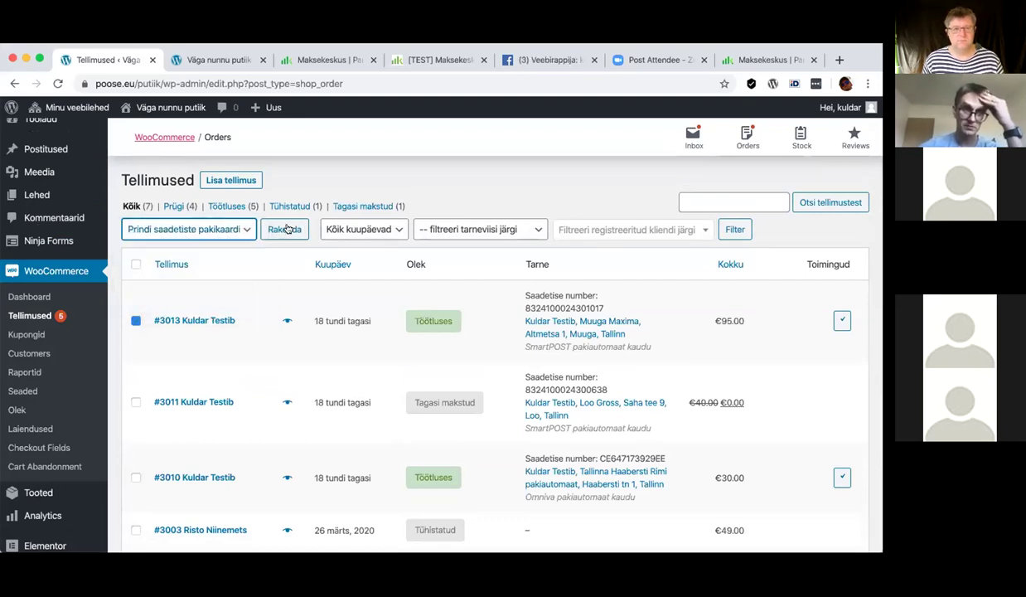
{"action": "left_click", "coordinate": [287, 229]}
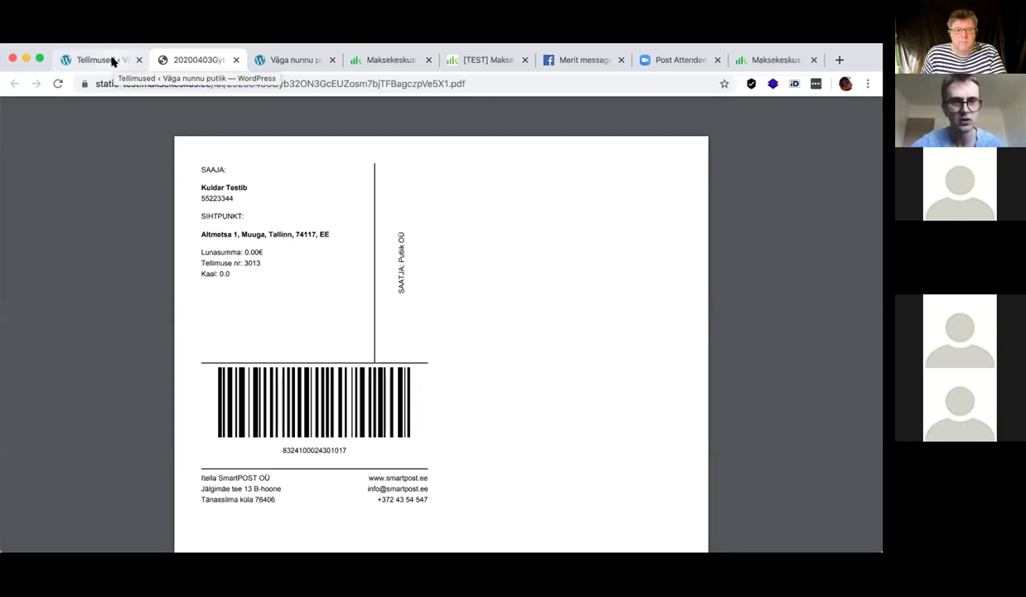
Return to the orders list, generate parcel labels for the two newest orders together with "Prindi saadetiste pakikaardid", and view the label PDF
{"action": "left_click", "coordinate": [112, 60]}
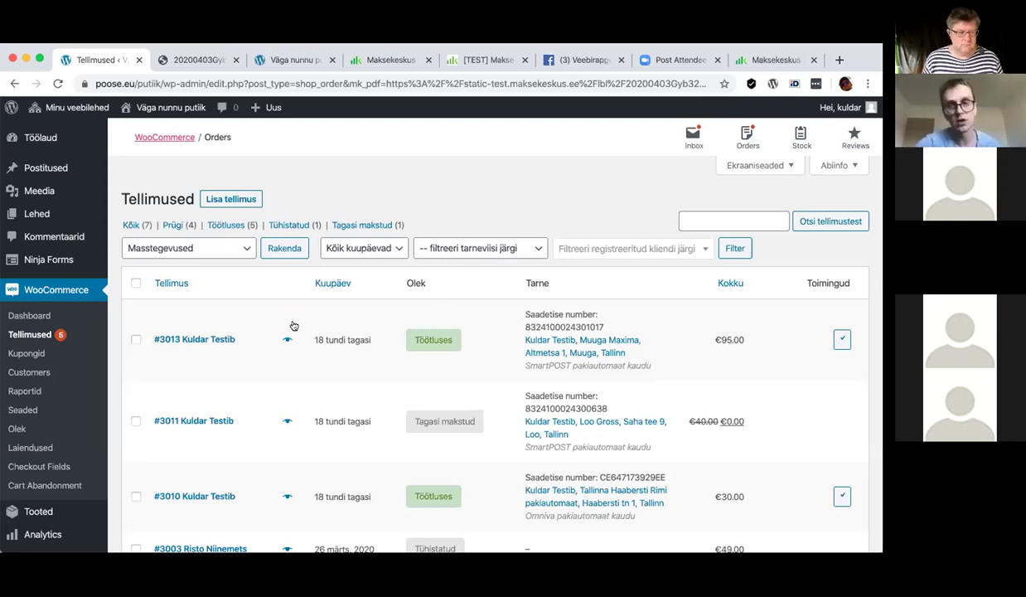
{"action": "left_click", "coordinate": [135, 420]}
{"action": "left_click", "coordinate": [135, 339]}
{"action": "left_click", "coordinate": [197, 248]}
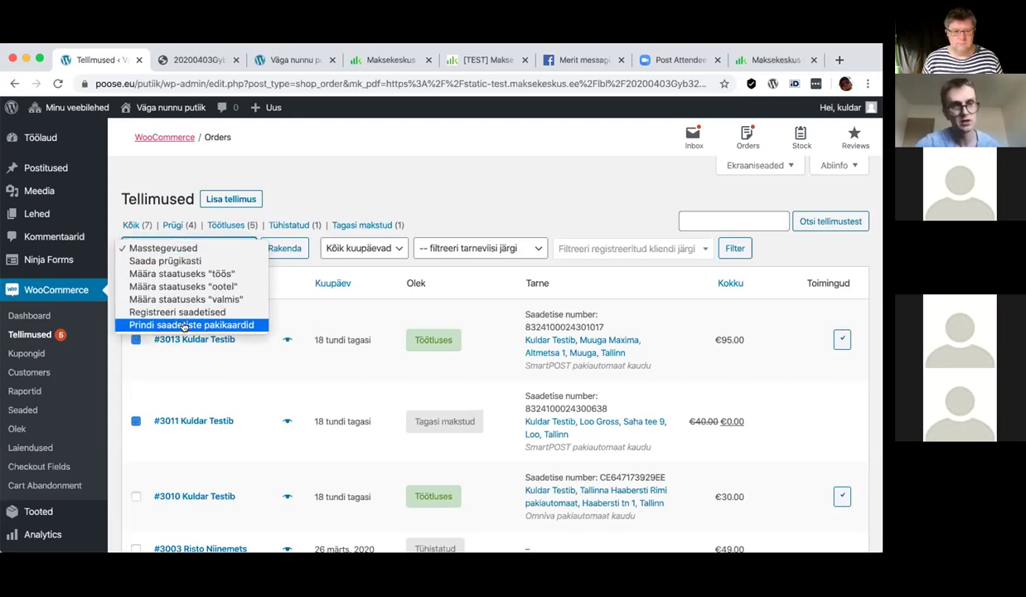
{"action": "left_click", "coordinate": [184, 324]}
{"action": "left_click", "coordinate": [280, 246]}
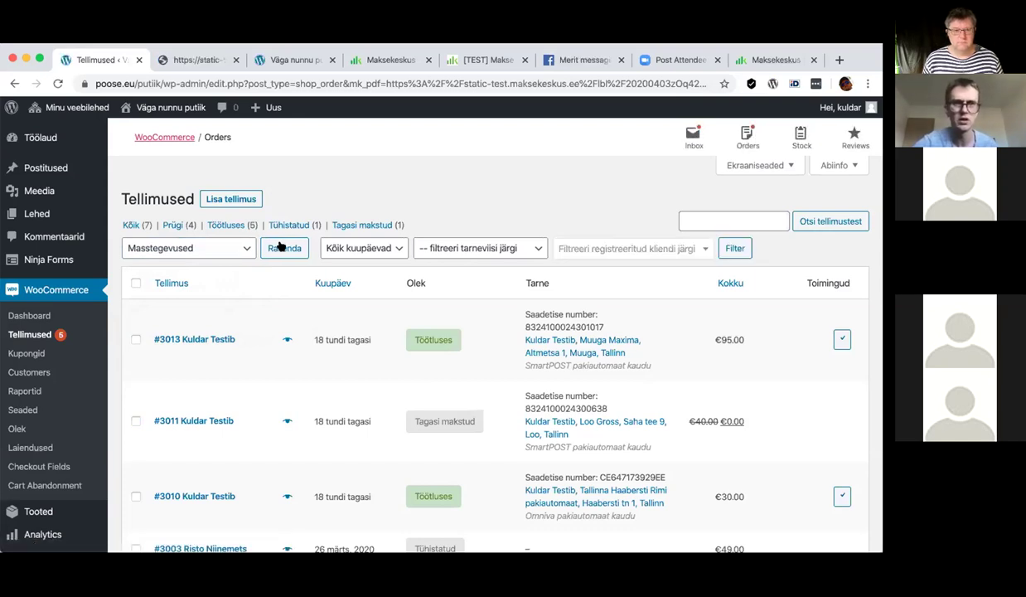
{"action": "left_click", "coordinate": [190, 58]}
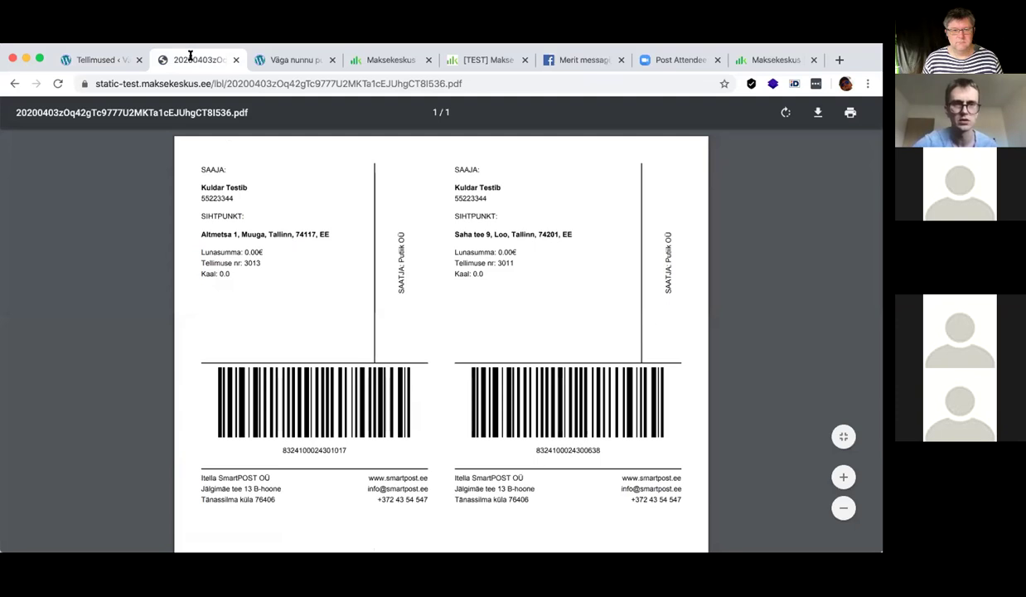
{"action": "scroll", "coordinate": [327, 350], "scroll_direction": "down", "scroll_amount": 4}
{"action": "scroll", "coordinate": [327, 351], "scroll_direction": "up", "scroll_amount": 4}
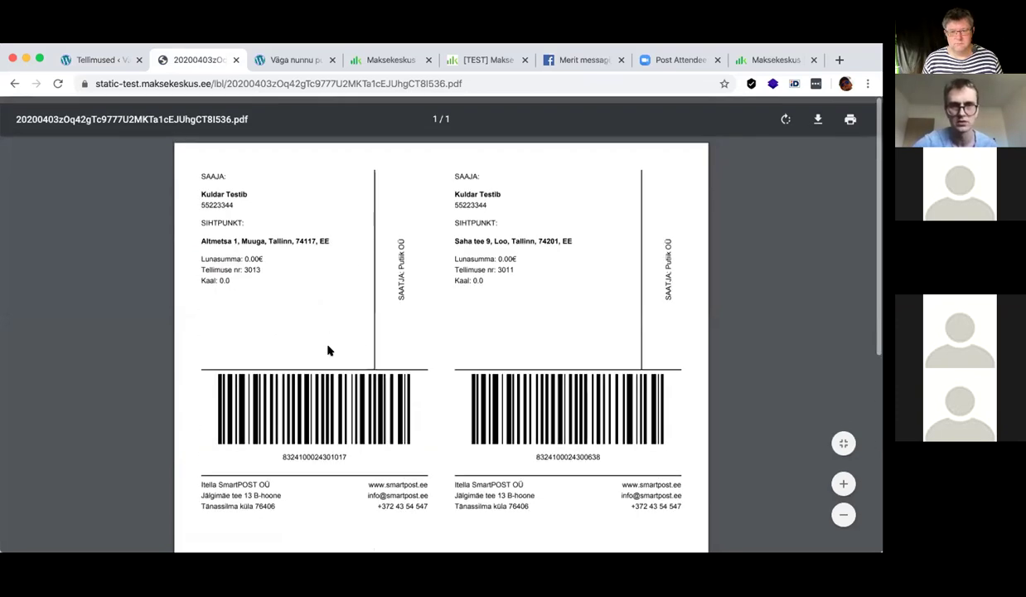
Open the API settings of MakeCommerce for WooCommerce from the installed plugins, review its modules, and close the parcel label PDF
{"action": "left_click", "coordinate": [101, 59]}
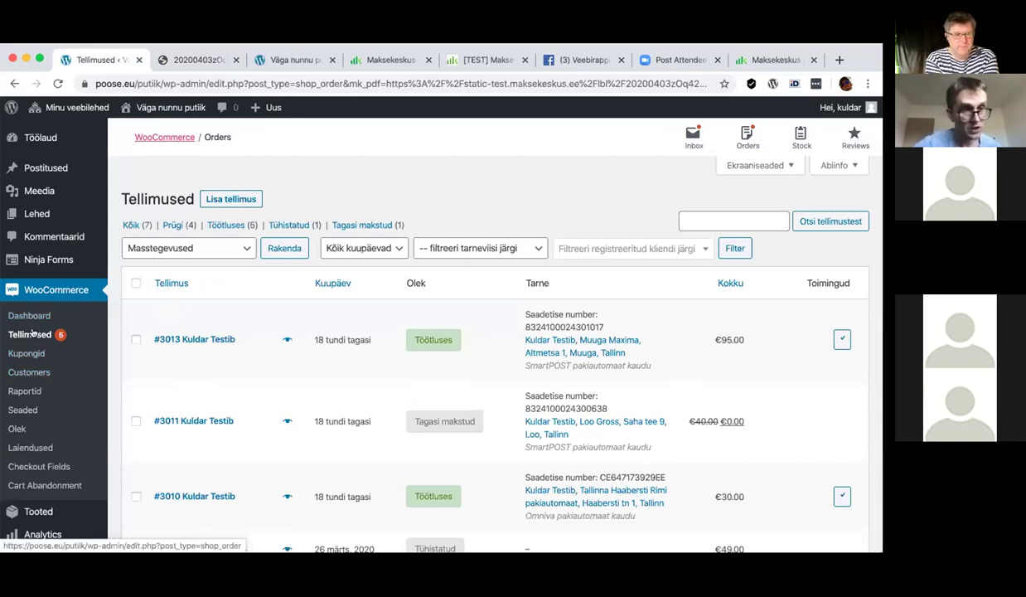
{"action": "scroll", "coordinate": [37, 382], "scroll_direction": "down", "scroll_amount": 5}
{"action": "mouse_move", "coordinate": [52, 418]}
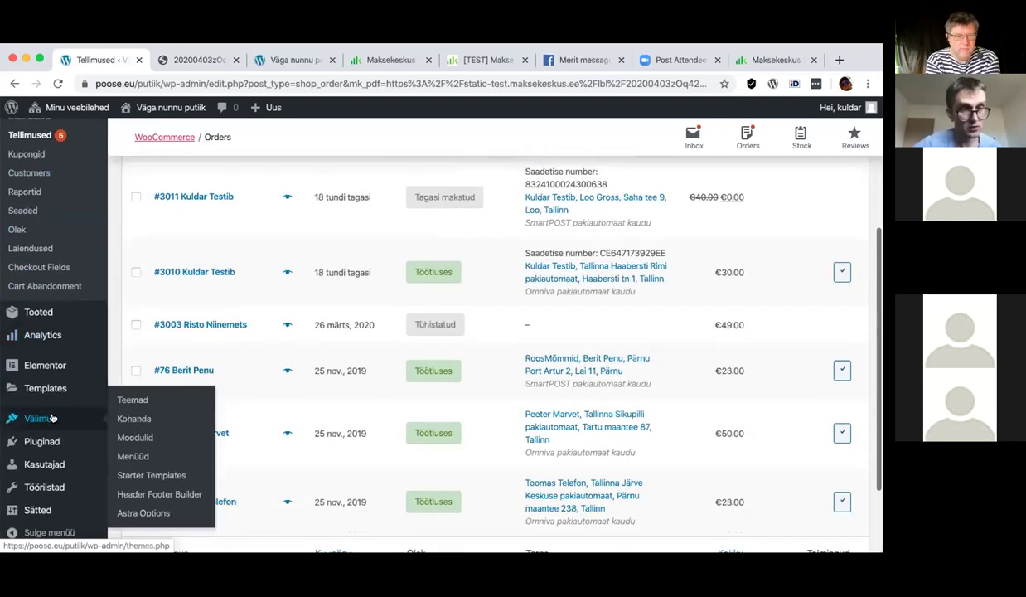
{"action": "left_click", "coordinate": [63, 442]}
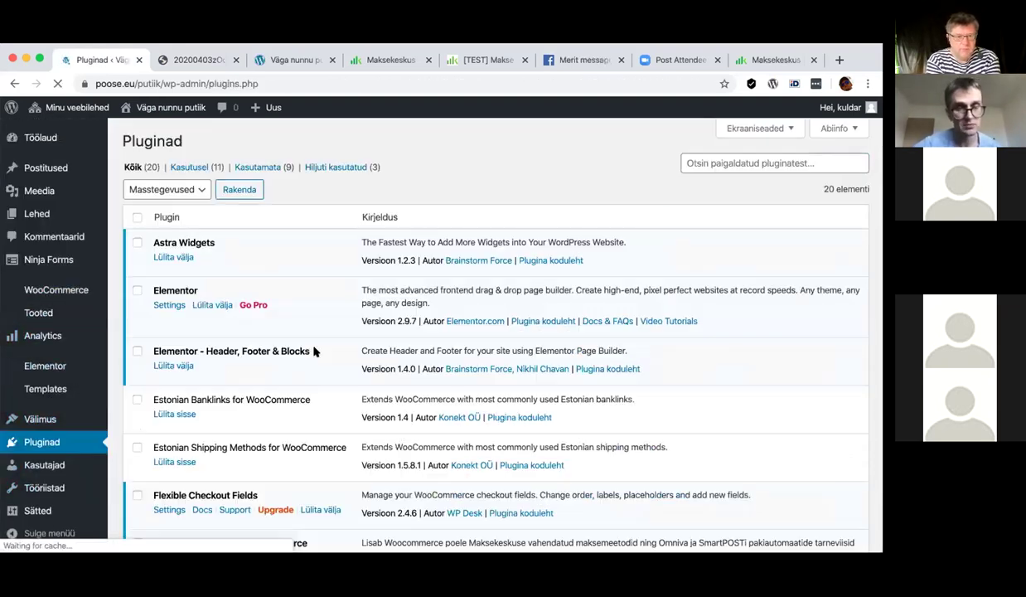
{"action": "scroll", "coordinate": [222, 266], "scroll_direction": "down", "scroll_amount": 5}
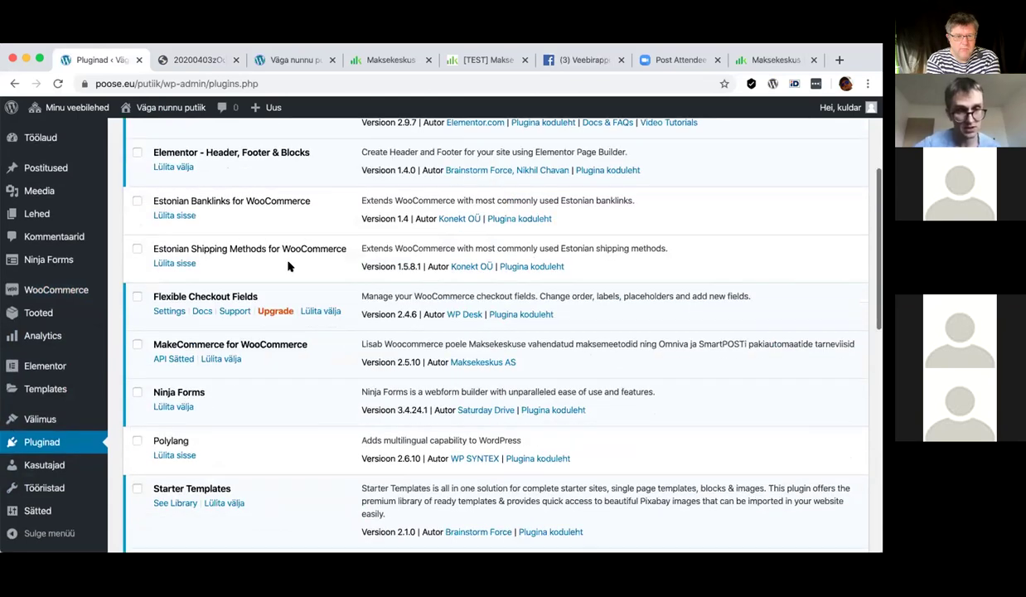
{"action": "left_click", "coordinate": [173, 212]}
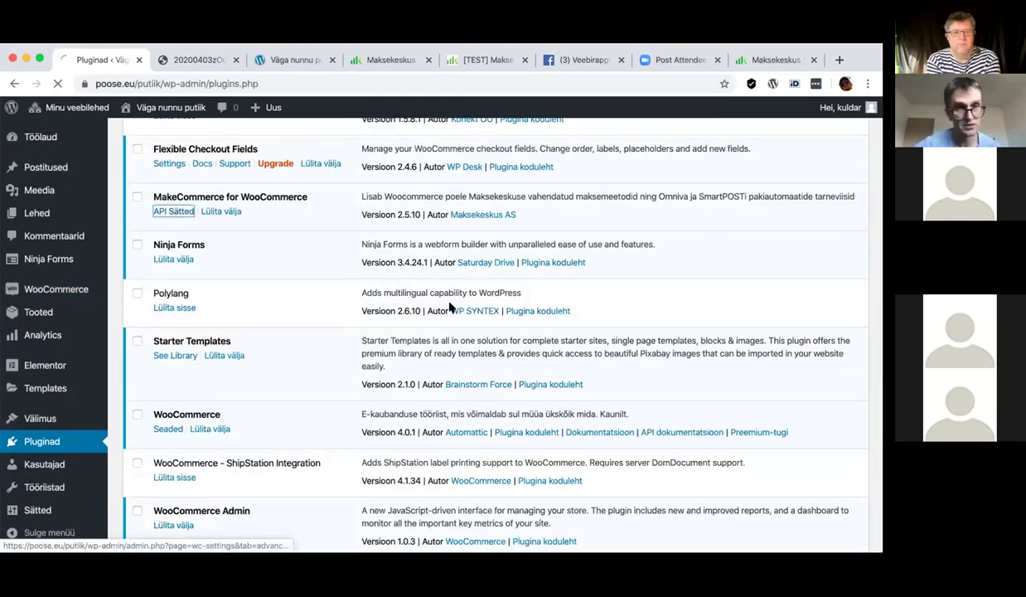
{"action": "scroll", "coordinate": [450, 303], "scroll_direction": "down", "scroll_amount": 10}
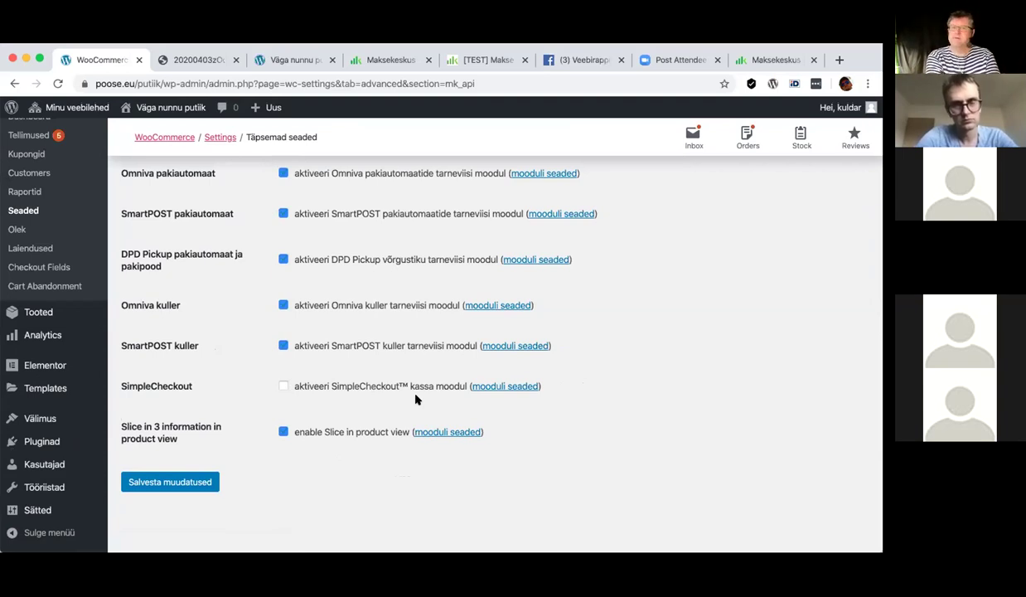
{"action": "left_click", "coordinate": [235, 60]}
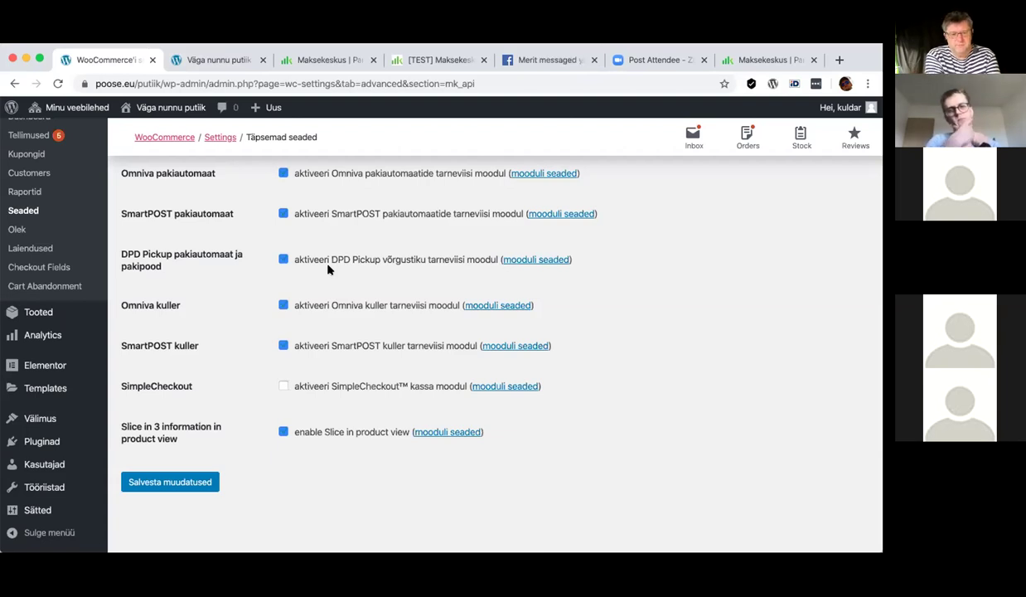
Switch to the shop storefront and open the Black Lentils product from Best Selling Products
{"action": "left_click", "coordinate": [213, 60]}
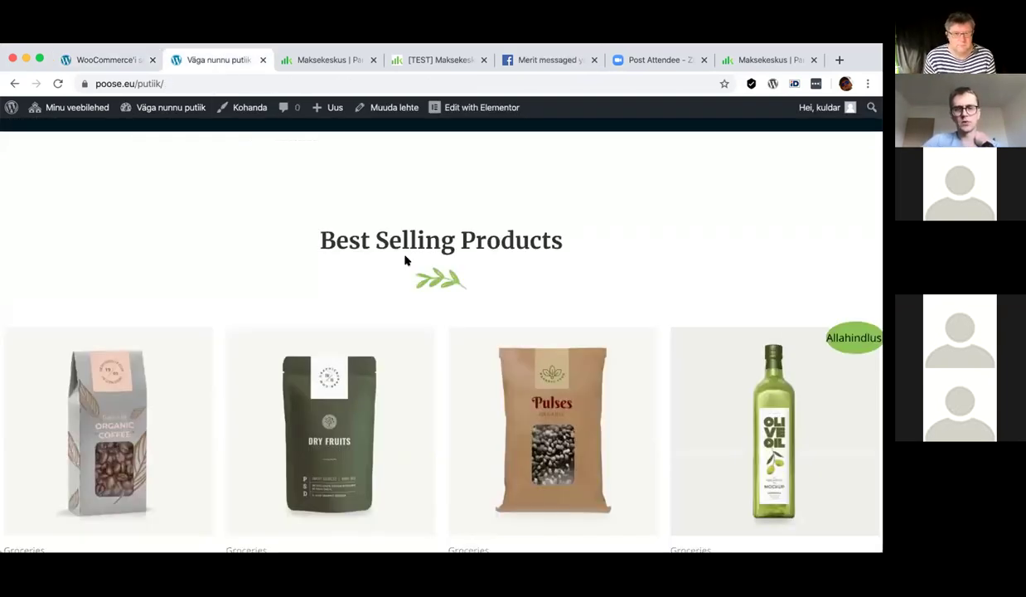
{"action": "scroll", "coordinate": [404, 260], "scroll_direction": "down", "scroll_amount": 5}
{"action": "left_click", "coordinate": [531, 237]}
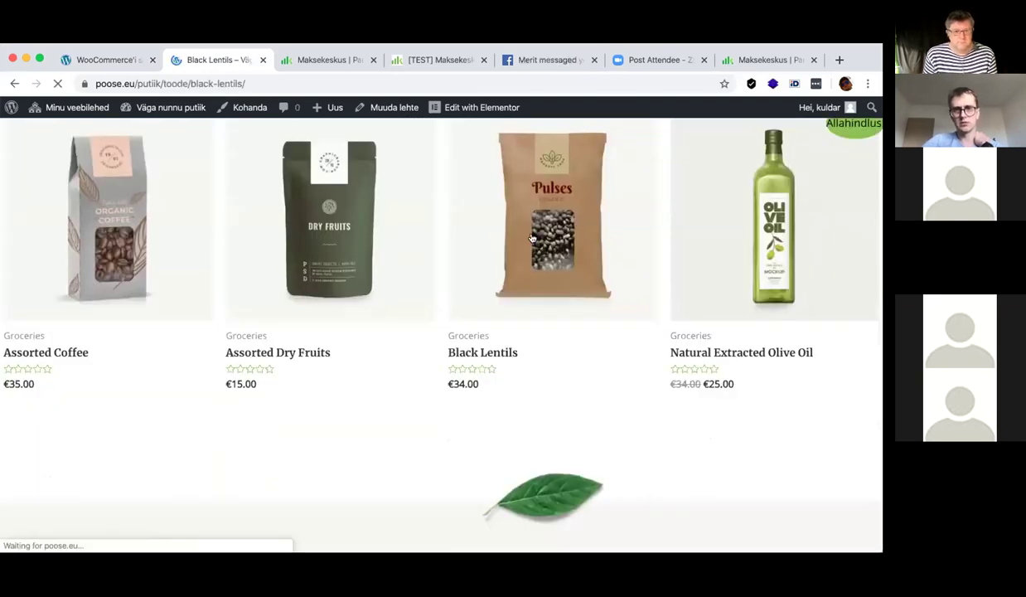
Add Black Lentils to the cart and proceed to checkout with DPD Pickup pakiautomaat ja pakipood as the shipping method
{"action": "left_click", "coordinate": [548, 482]}
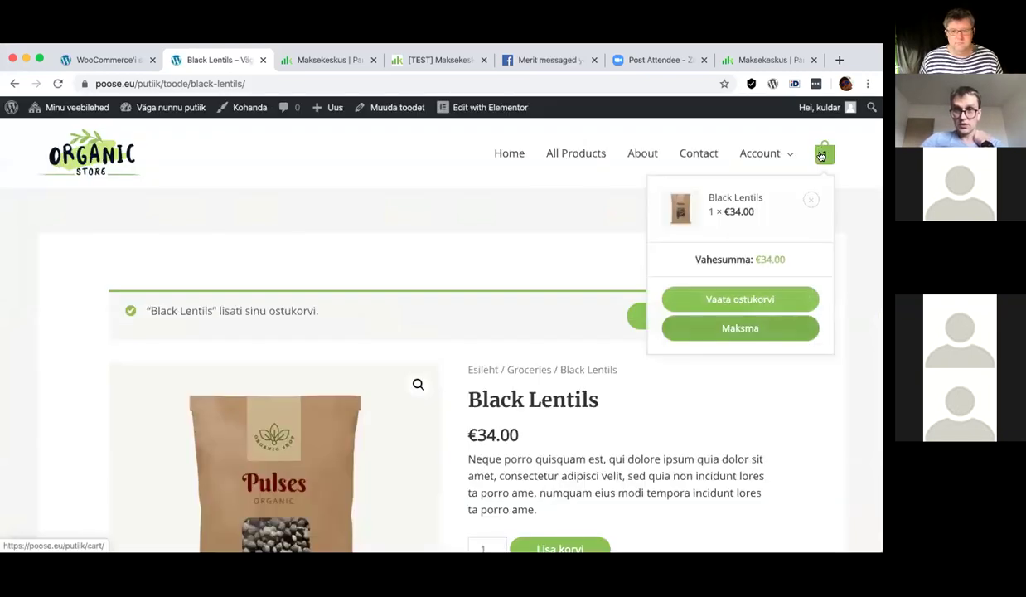
{"action": "left_click", "coordinate": [820, 155]}
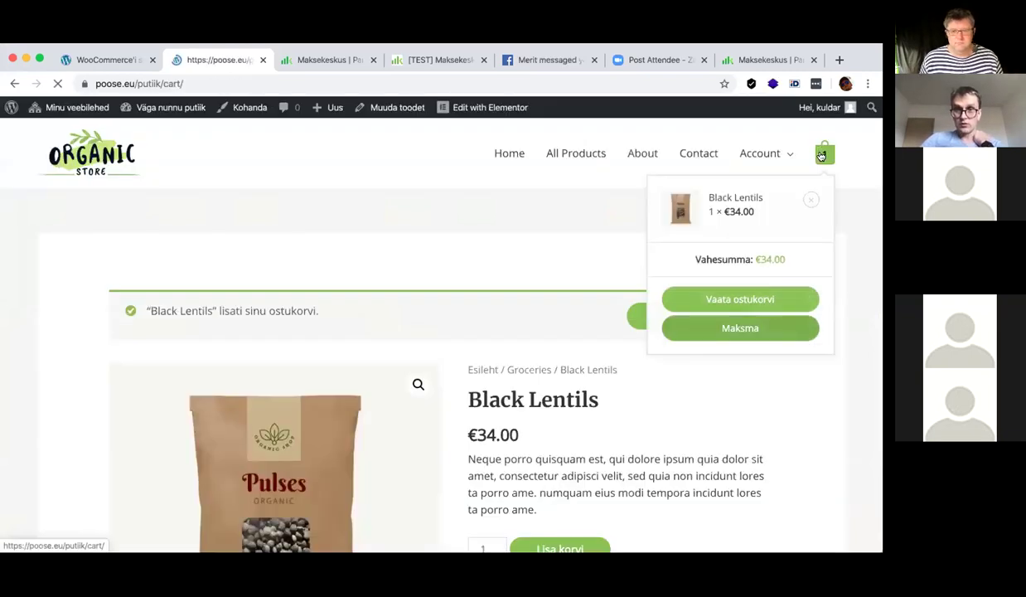
{"action": "scroll", "coordinate": [708, 336], "scroll_direction": "down", "scroll_amount": 5}
{"action": "left_click", "coordinate": [605, 317]}
{"action": "left_click", "coordinate": [620, 490]}
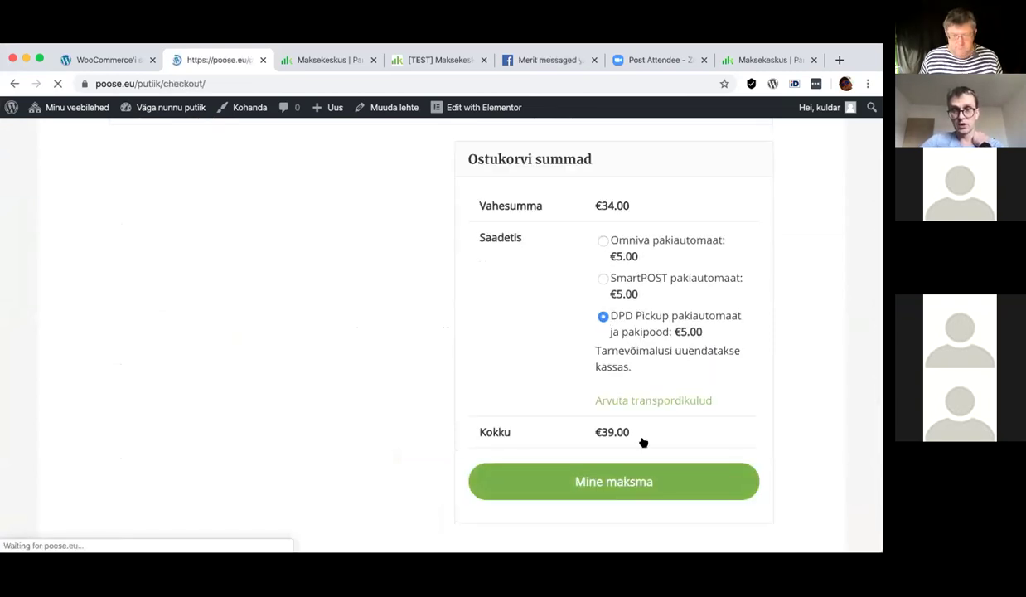
Choose Automaat robot Sikupilli keskus as the DPD parcel machine for the order at checkout
{"action": "scroll", "coordinate": [643, 442], "scroll_direction": "down", "scroll_amount": 3}
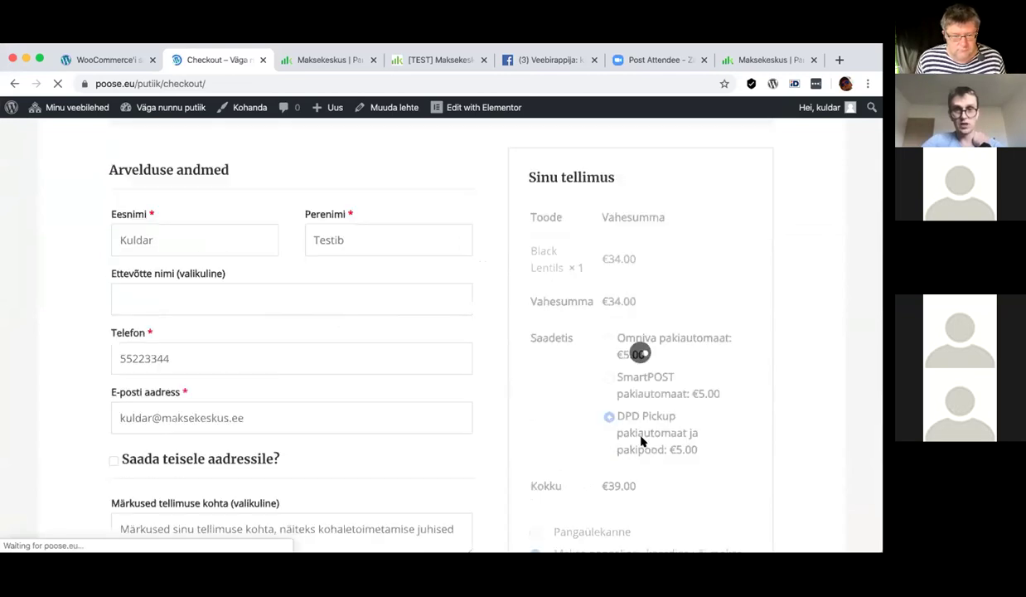
{"action": "scroll", "coordinate": [643, 443], "scroll_direction": "down", "scroll_amount": 2}
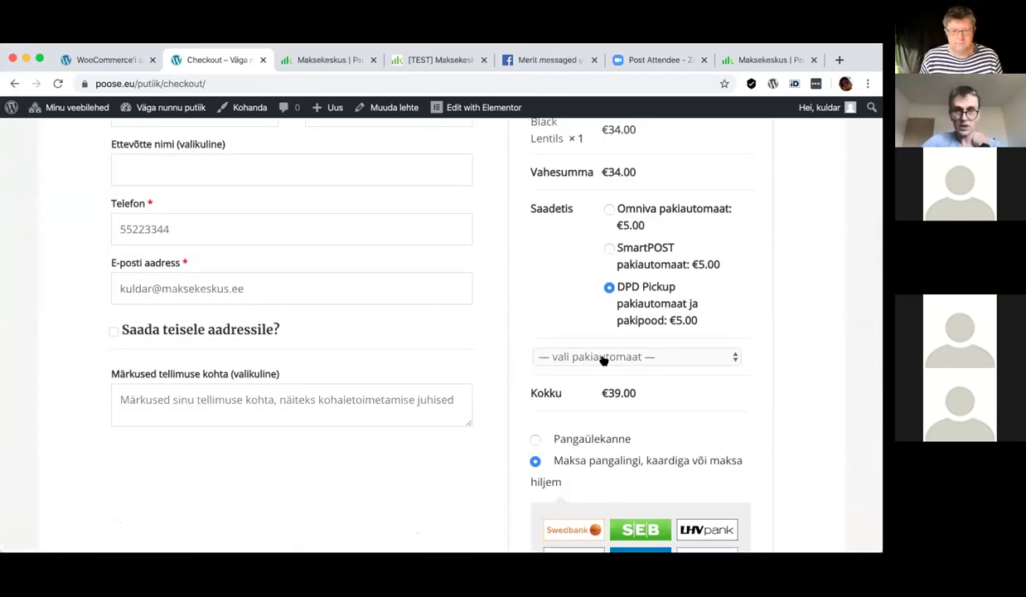
{"action": "left_click", "coordinate": [603, 358]}
{"action": "left_click", "coordinate": [654, 414]}
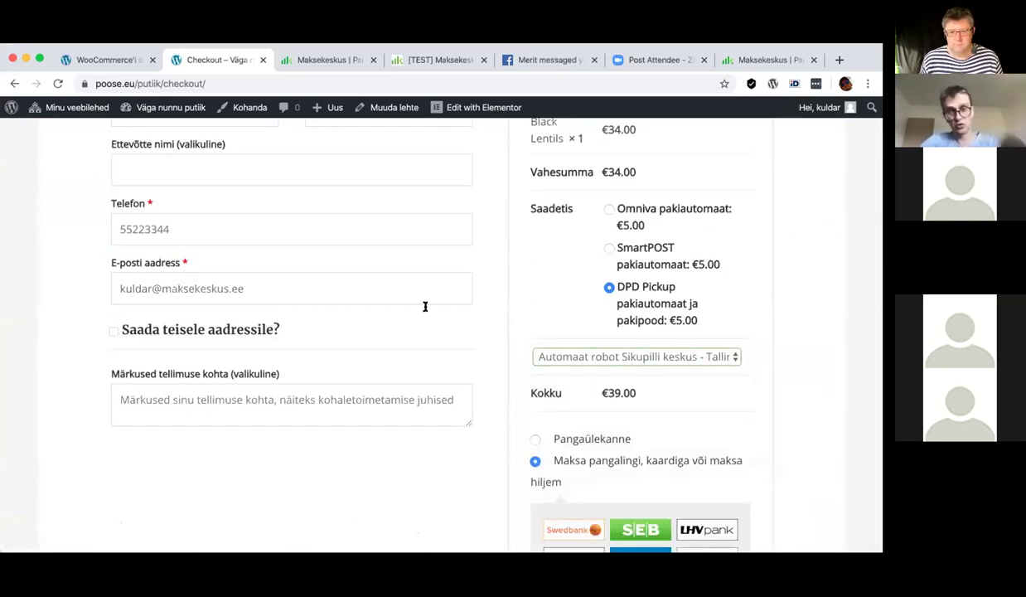
Select Swedbank as the bank link for the order and review the checkout form
{"action": "scroll", "coordinate": [423, 304], "scroll_direction": "up", "scroll_amount": 3}
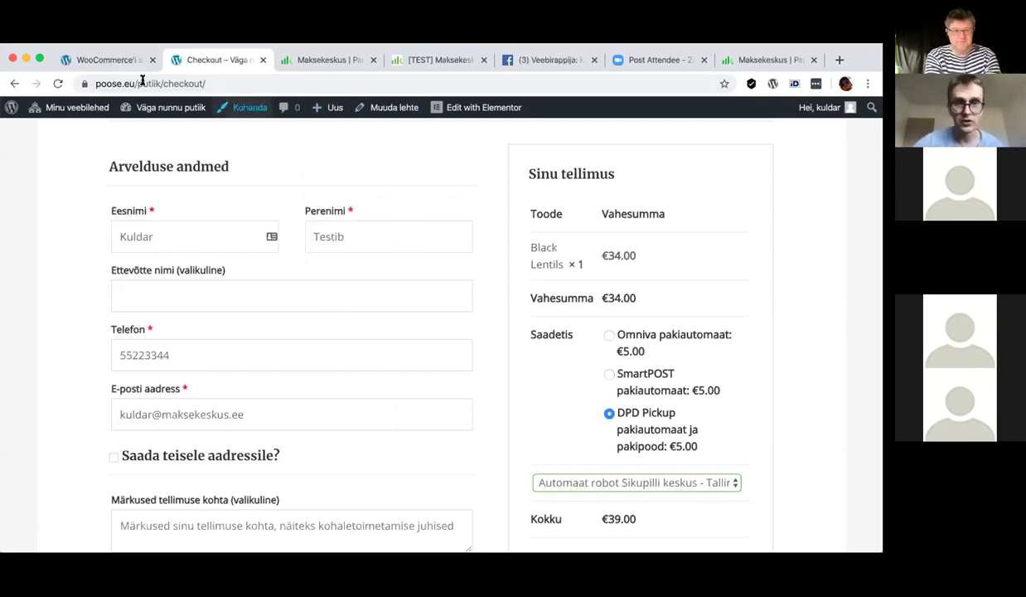
{"action": "scroll", "coordinate": [487, 288], "scroll_direction": "down", "scroll_amount": 3}
{"action": "left_click", "coordinate": [580, 411]}
{"action": "scroll", "coordinate": [618, 340], "scroll_direction": "down", "scroll_amount": 2}
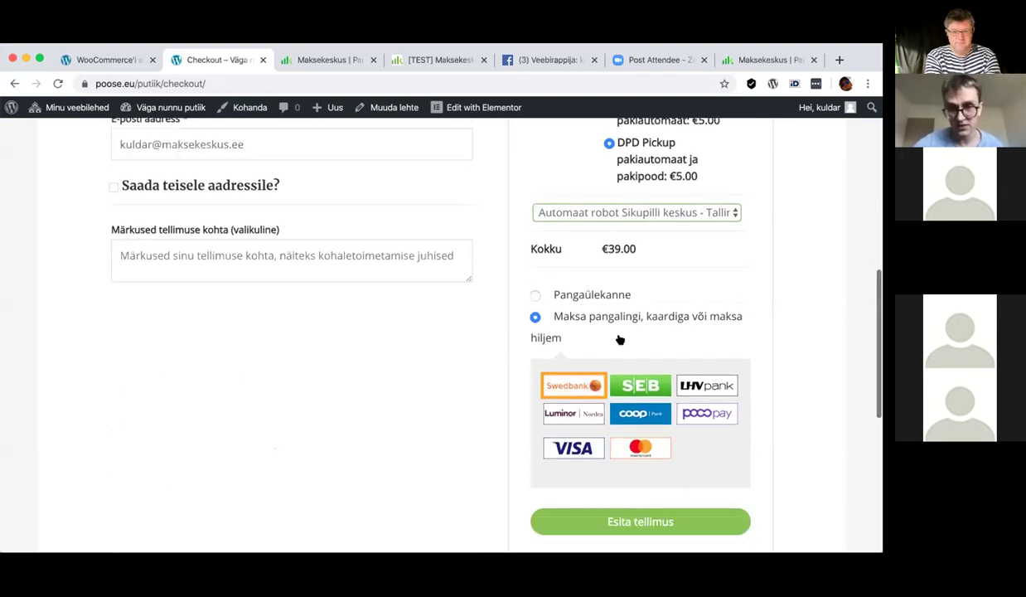
{"action": "scroll", "coordinate": [494, 298], "scroll_direction": "up", "scroll_amount": 5}
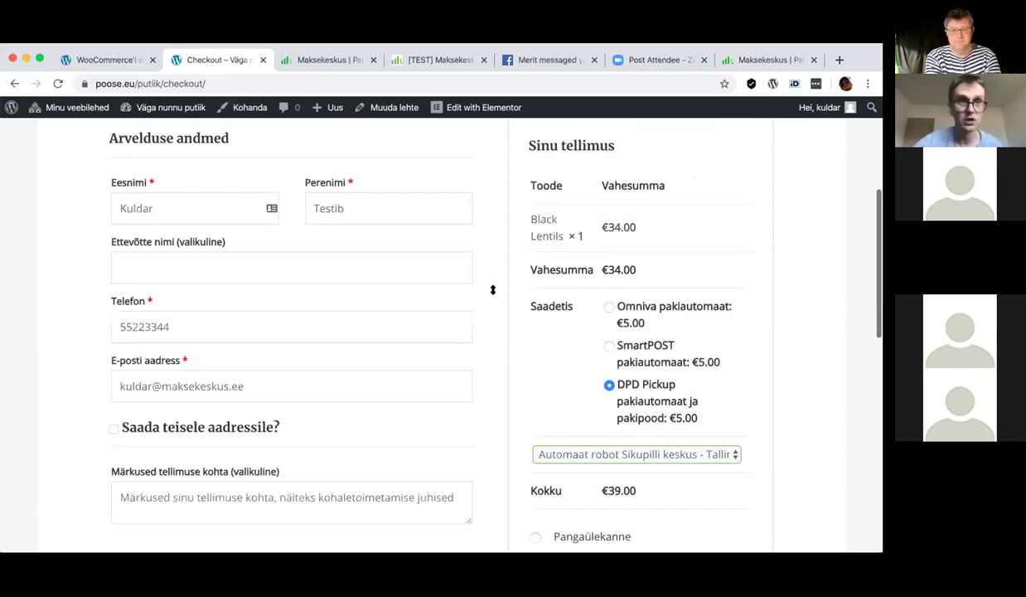
Activate the SimpleCheckout module in the MakeCommerce API settings, save the changes, and reload the storefront checkout
{"action": "left_click", "coordinate": [284, 385]}
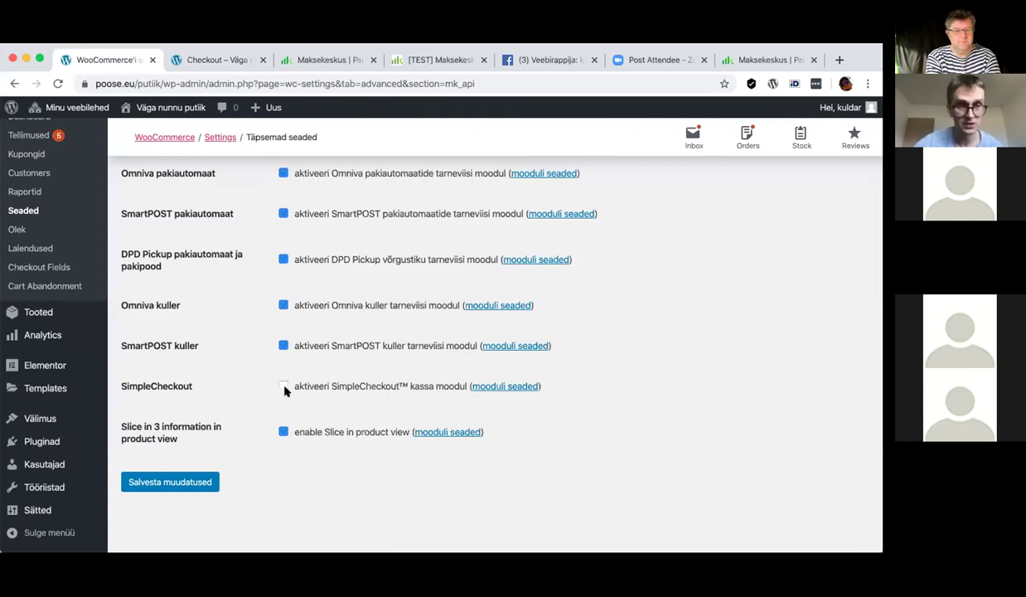
{"action": "left_click", "coordinate": [184, 483]}
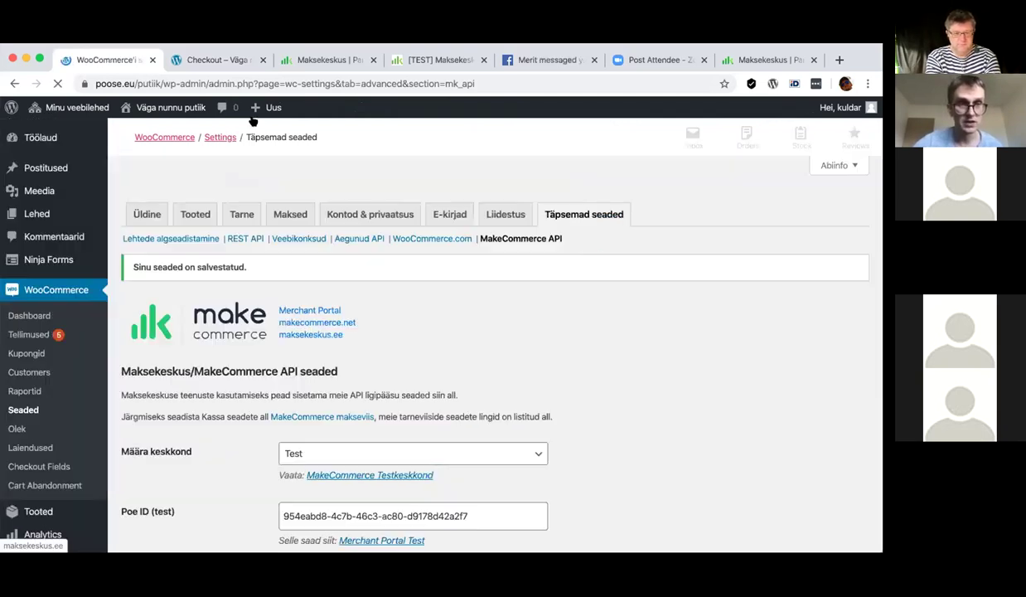
{"action": "left_click", "coordinate": [219, 60]}
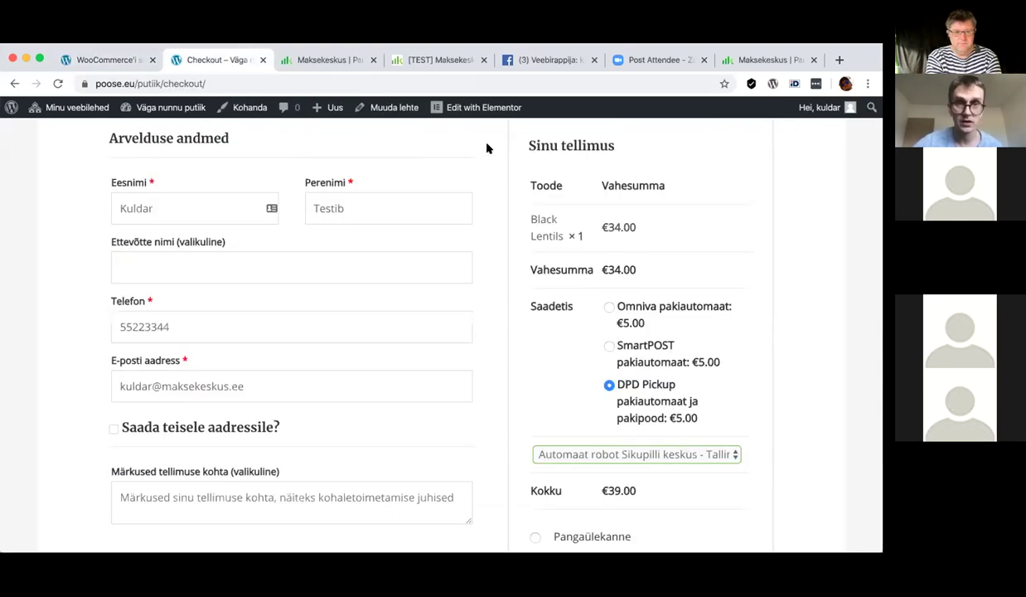
{"action": "key", "text": "super+r"}
Open the shopping cart and proceed to payment to reach the SimpleCheckout order page
{"action": "left_click", "coordinate": [822, 157]}
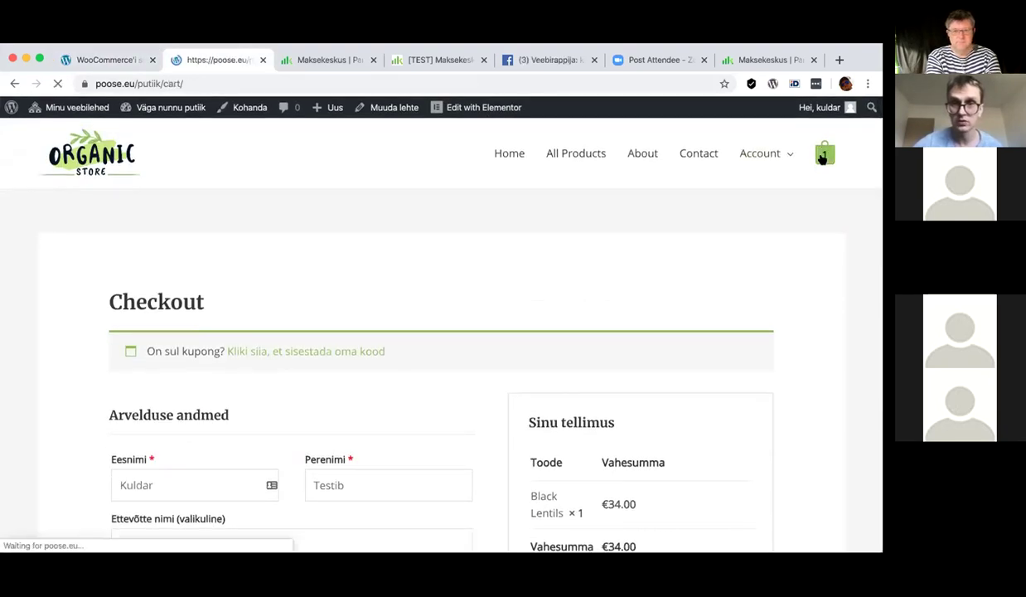
{"action": "scroll", "coordinate": [529, 291], "scroll_direction": "down", "scroll_amount": 4}
{"action": "scroll", "coordinate": [528, 291], "scroll_direction": "down", "scroll_amount": 2}
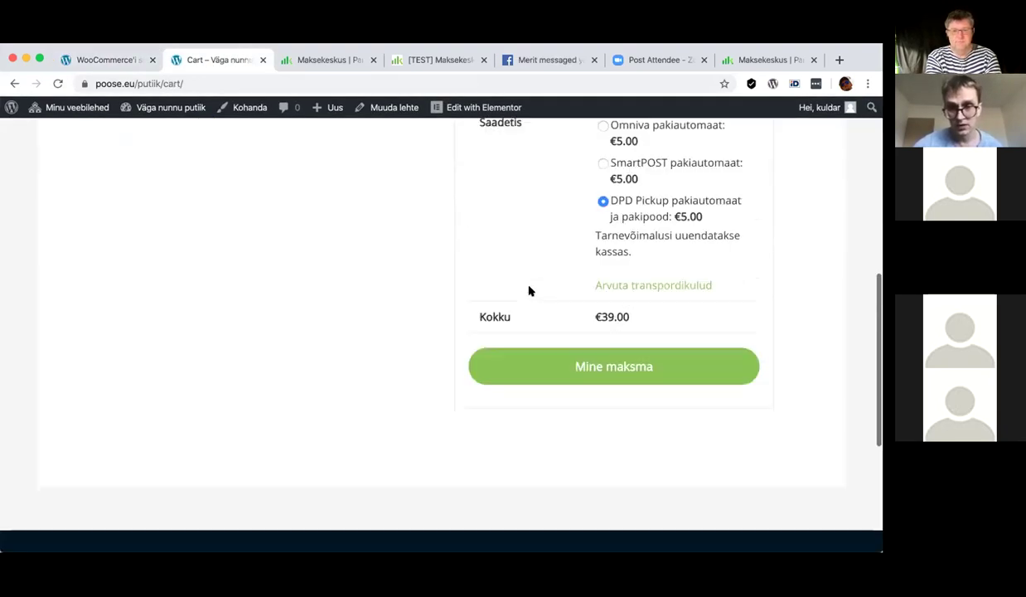
{"action": "left_click", "coordinate": [588, 348]}
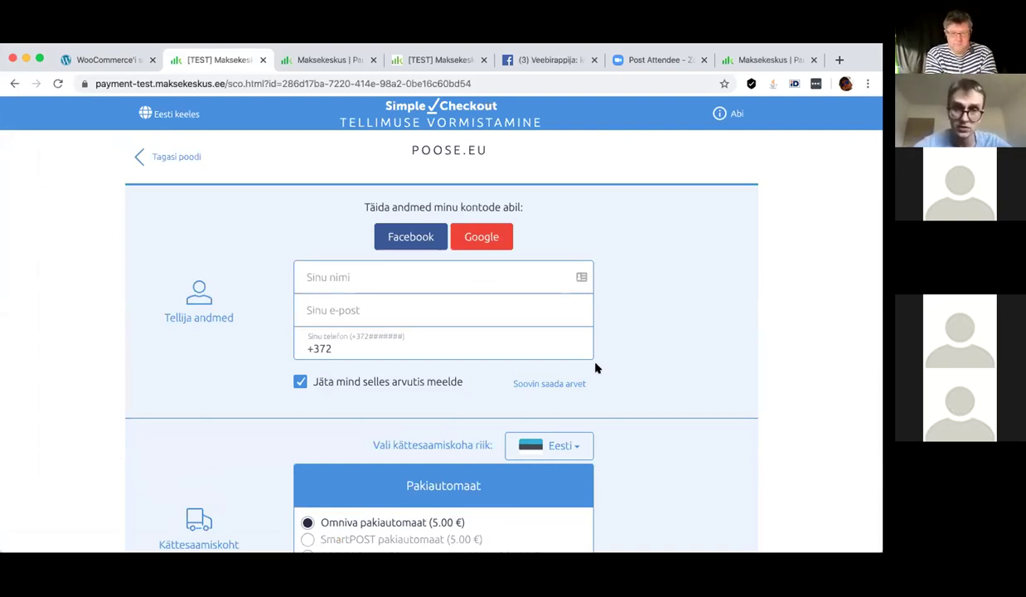
Examine the SimpleCheckout page's customer details, pickup location, payment method, order total and terms sections
{"action": "scroll", "coordinate": [595, 367], "scroll_direction": "down", "scroll_amount": 3}
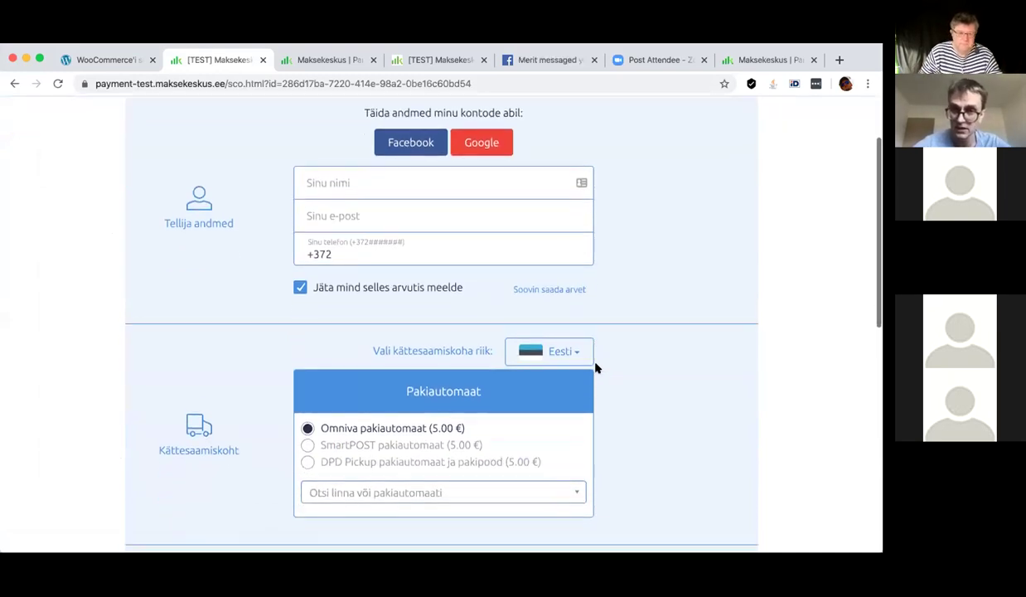
{"action": "scroll", "coordinate": [595, 367], "scroll_direction": "down", "scroll_amount": 3}
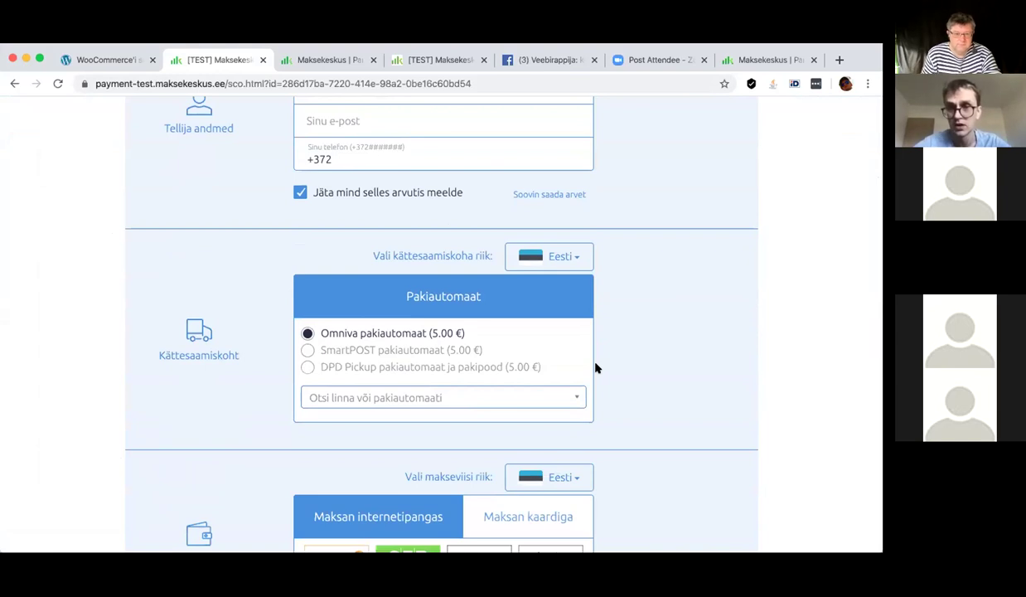
{"action": "scroll", "coordinate": [595, 367], "scroll_direction": "up", "scroll_amount": 2}
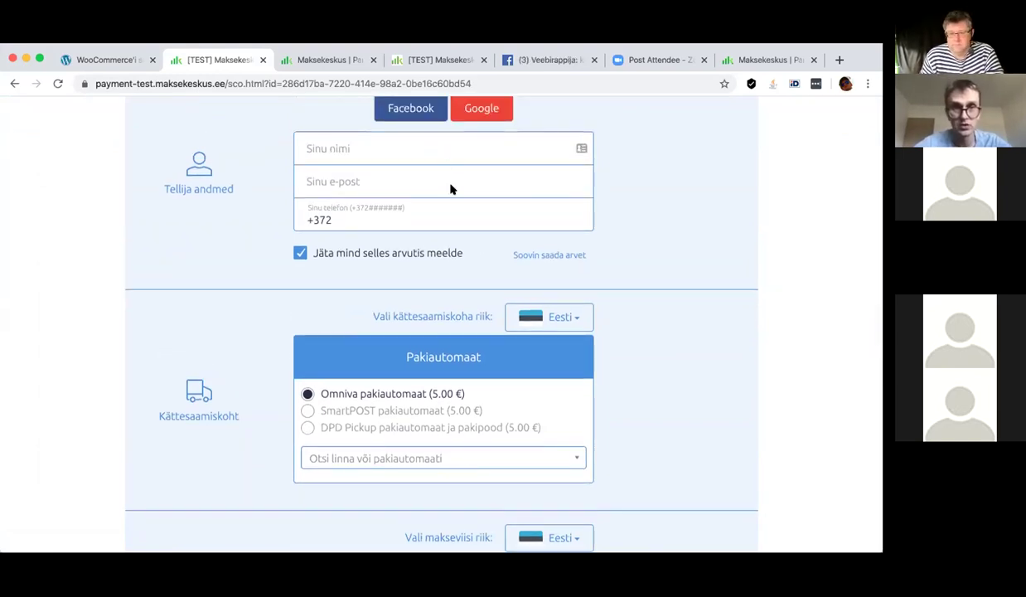
{"action": "scroll", "coordinate": [571, 289], "scroll_direction": "down", "scroll_amount": 5}
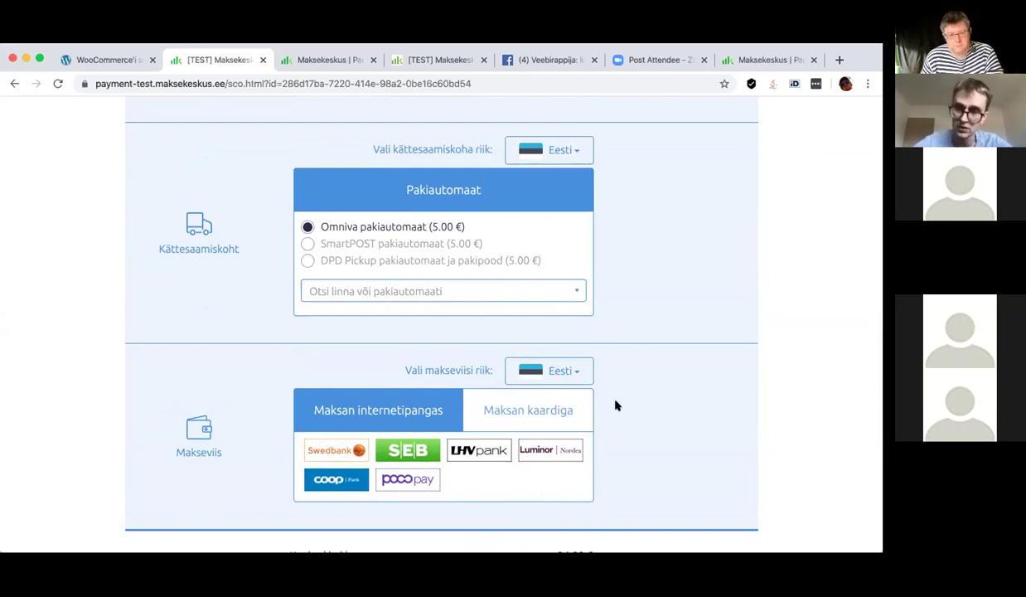
{"action": "scroll", "coordinate": [615, 405], "scroll_direction": "up", "scroll_amount": 5}
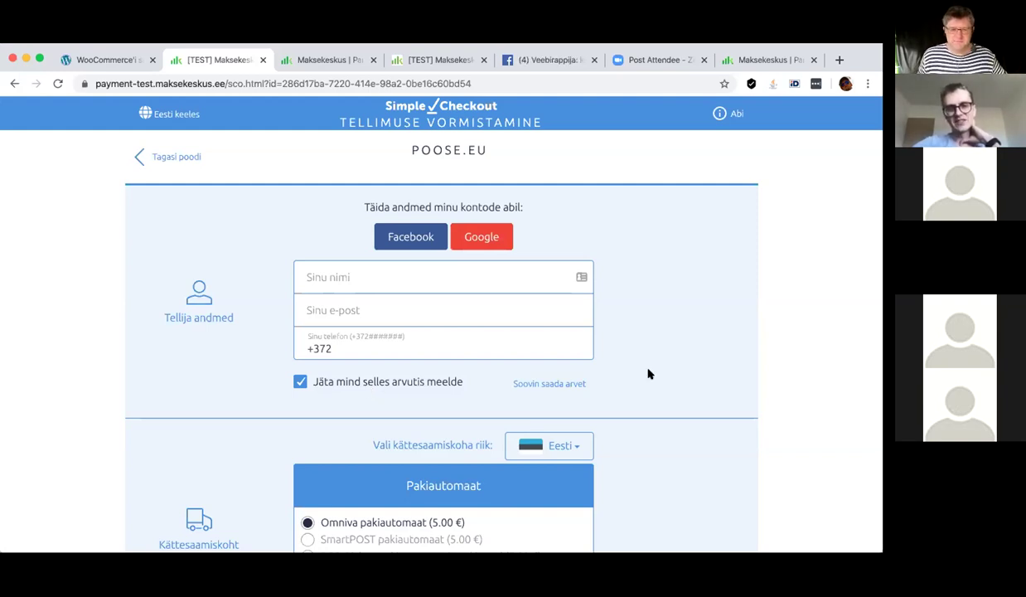
{"action": "scroll", "coordinate": [649, 373], "scroll_direction": "down", "scroll_amount": 4}
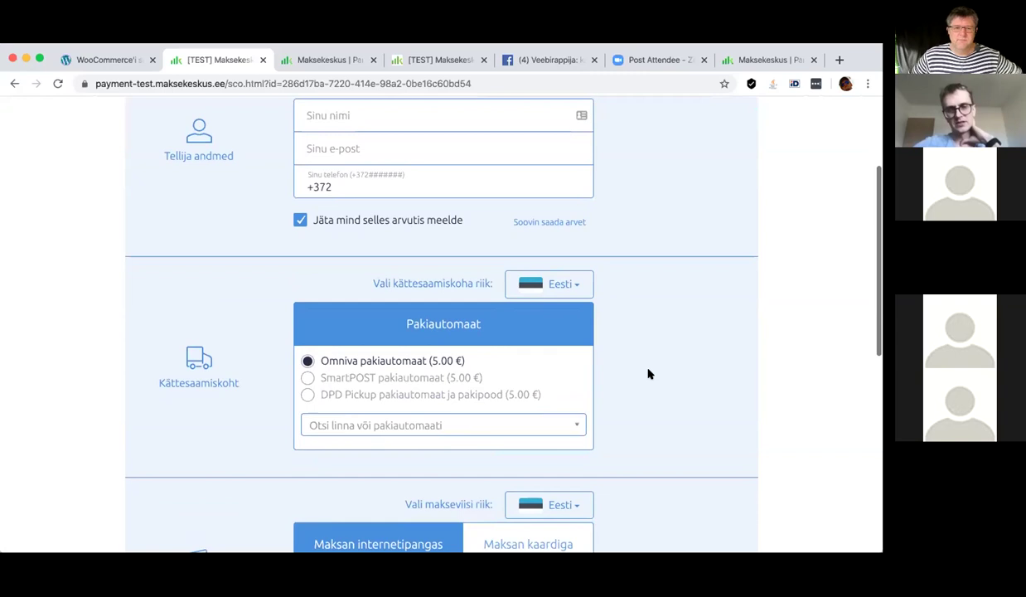
{"action": "scroll", "coordinate": [649, 373], "scroll_direction": "down", "scroll_amount": 5}
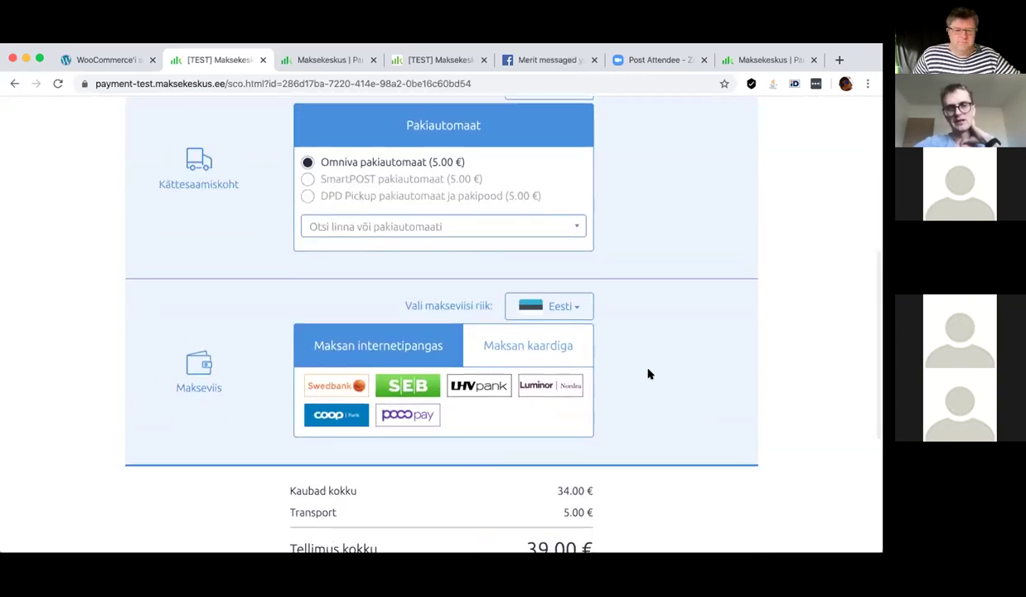
{"action": "scroll", "coordinate": [648, 374], "scroll_direction": "down", "scroll_amount": 3}
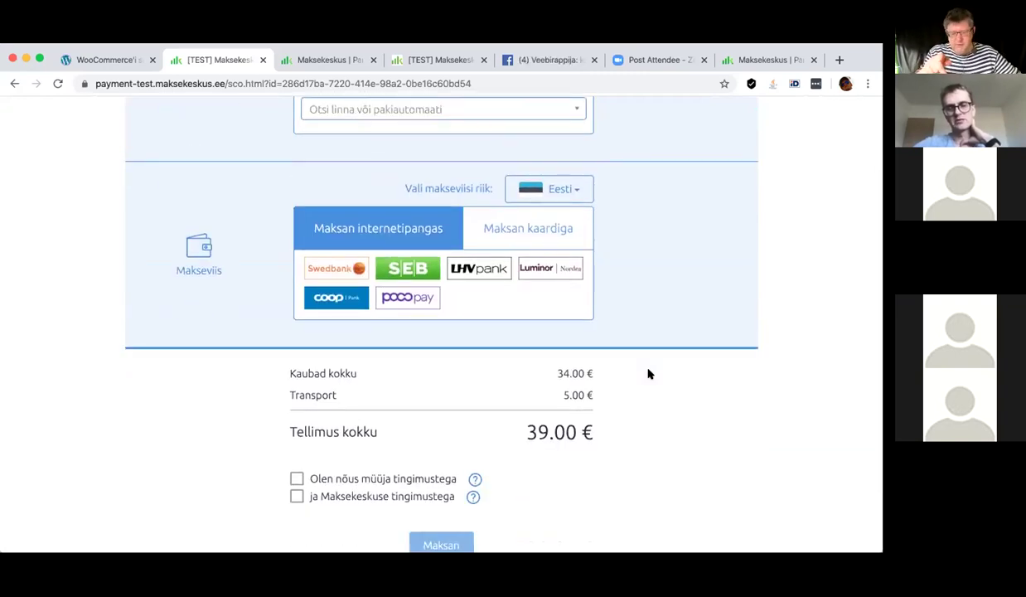
{"action": "scroll", "coordinate": [649, 374], "scroll_direction": "up", "scroll_amount": 1}
{"action": "scroll", "coordinate": [649, 374], "scroll_direction": "up", "scroll_amount": 1}
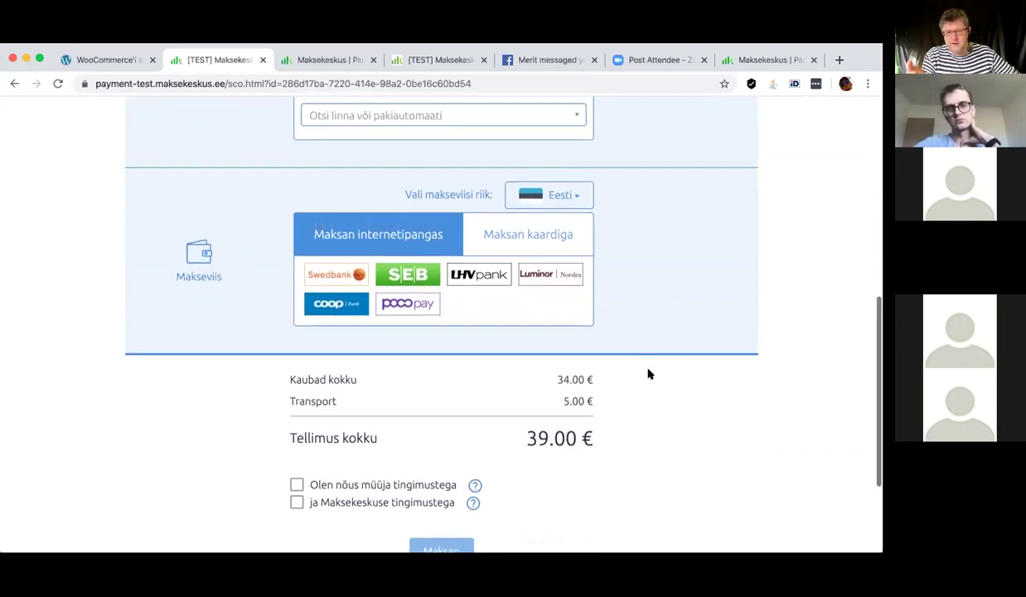
{"action": "scroll", "coordinate": [649, 374], "scroll_direction": "up", "scroll_amount": 5}
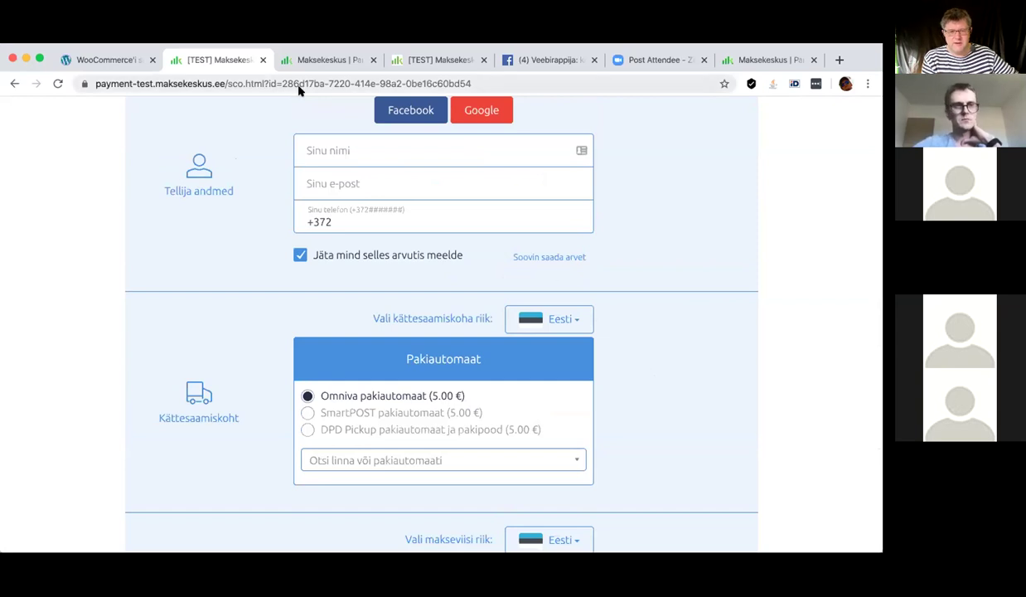
Go back from SimpleCheckout to the store's cart and view its contents
{"action": "left_click", "coordinate": [15, 84]}
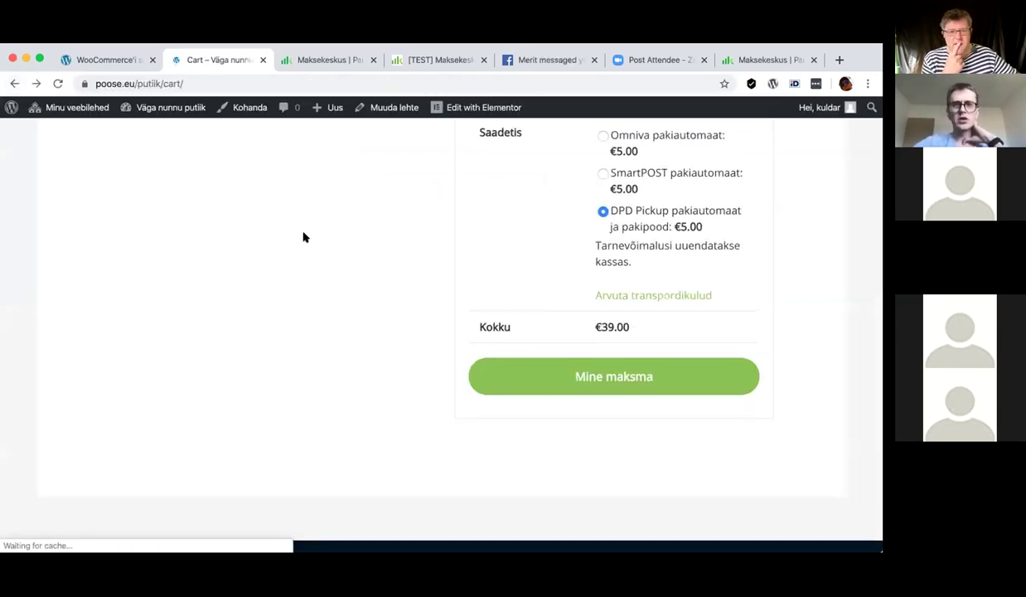
{"action": "scroll", "coordinate": [302, 236], "scroll_direction": "up", "scroll_amount": 4}
{"action": "scroll", "coordinate": [303, 236], "scroll_direction": "up", "scroll_amount": 1}
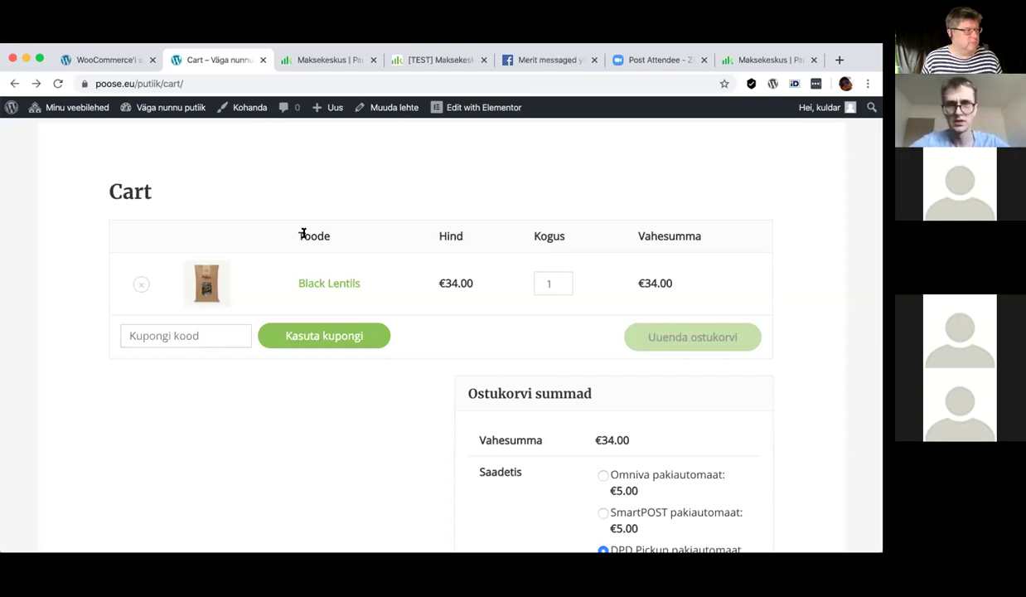
Return to the MakeCommerce API settings and highlight the "Slice in 3 information in product view" module label
{"action": "left_click", "coordinate": [128, 58]}
{"action": "scroll", "coordinate": [285, 369], "scroll_direction": "down", "scroll_amount": 10}
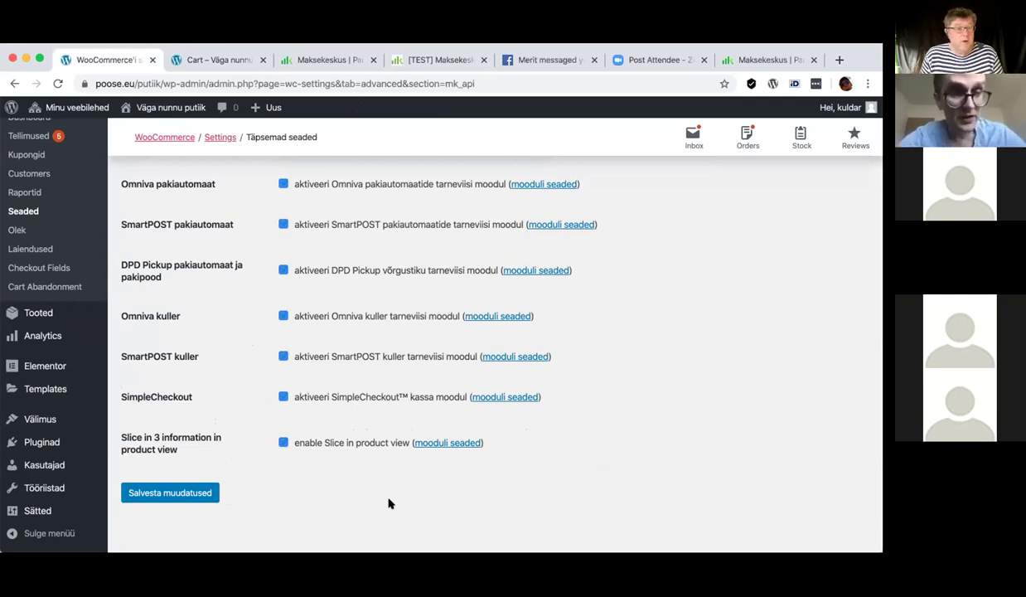
{"action": "left_click_drag", "start_coordinate": [123, 436], "coordinate": [197, 450]}
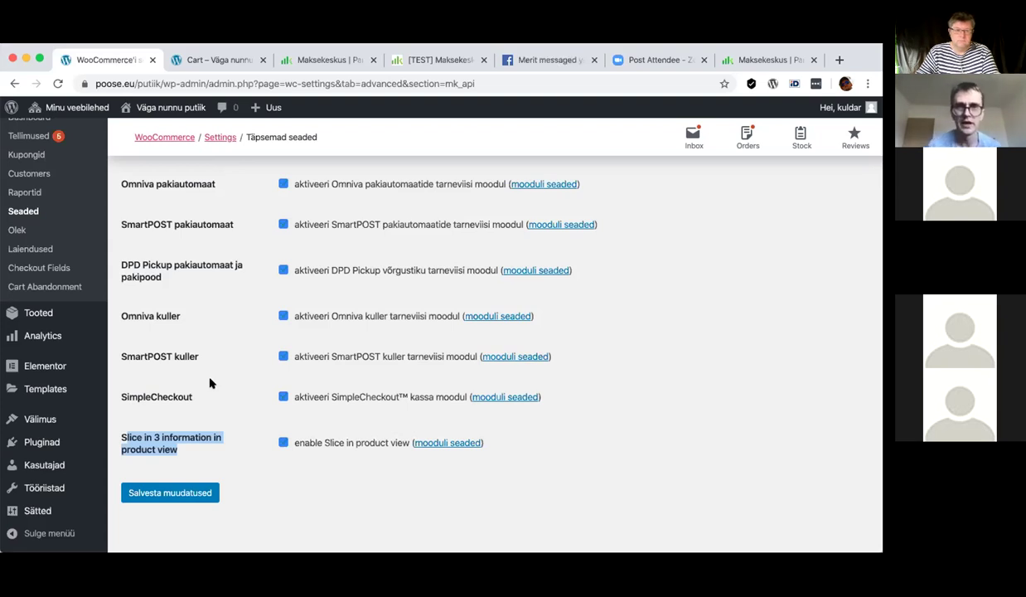
Switch back to the storefront cart, reload it, and review its totals and shipping options
{"action": "left_click", "coordinate": [221, 60]}
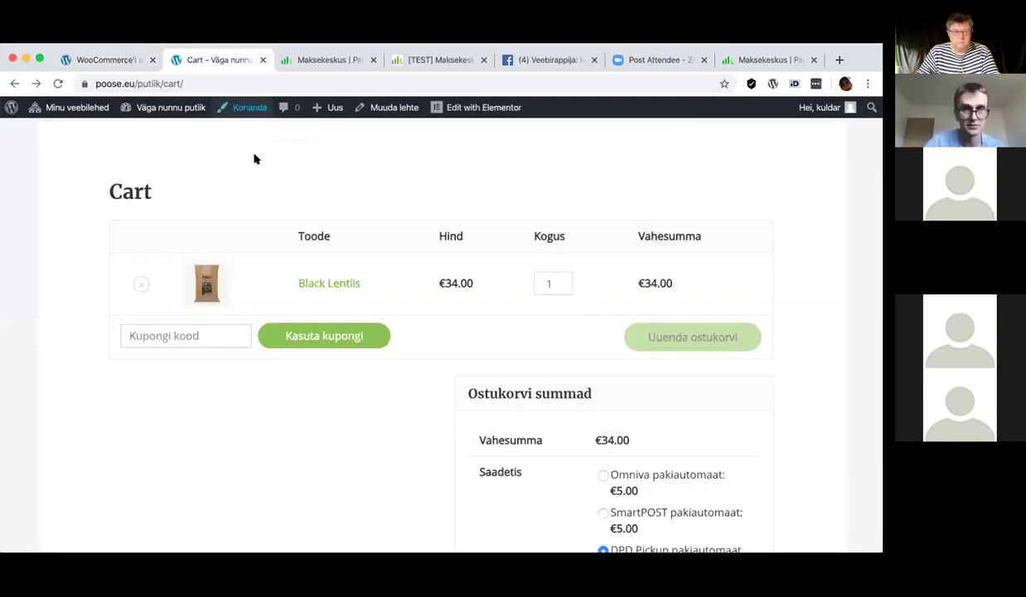
{"action": "scroll", "coordinate": [396, 313], "scroll_direction": "down", "scroll_amount": 5}
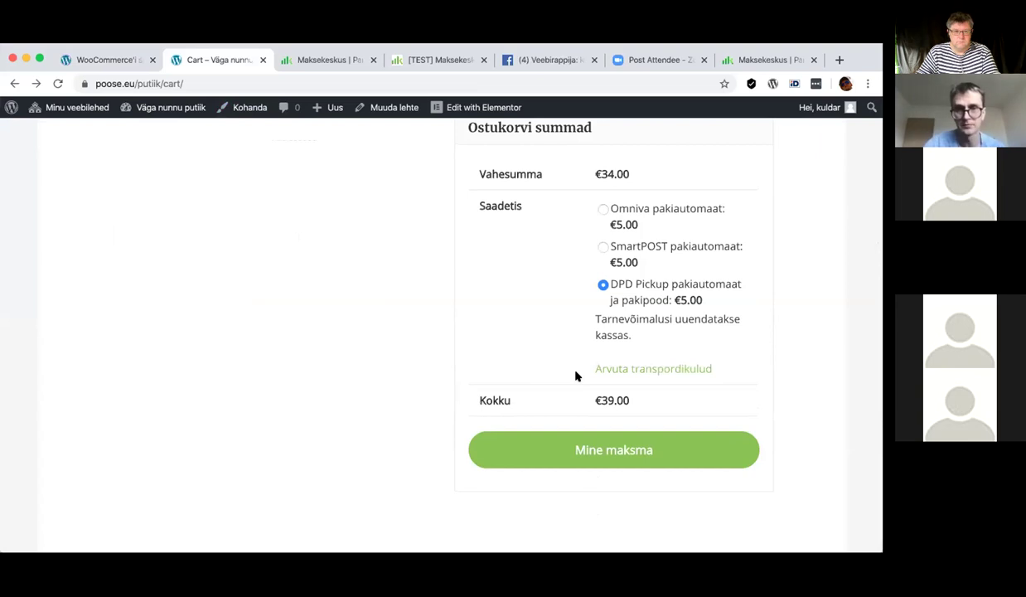
{"action": "scroll", "coordinate": [577, 373], "scroll_direction": "up", "scroll_amount": 5}
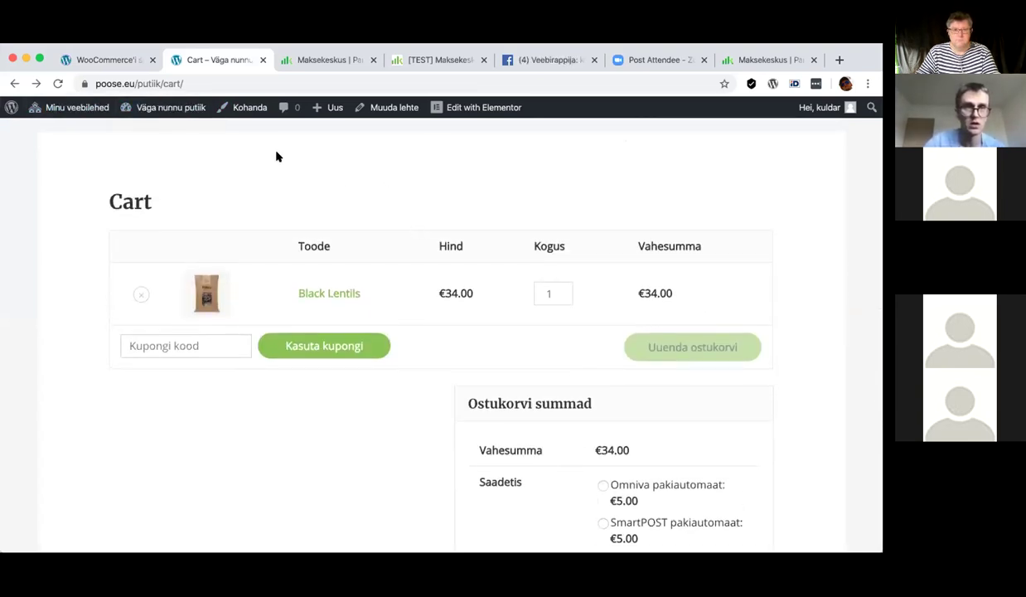
{"action": "key", "text": "super+r"}
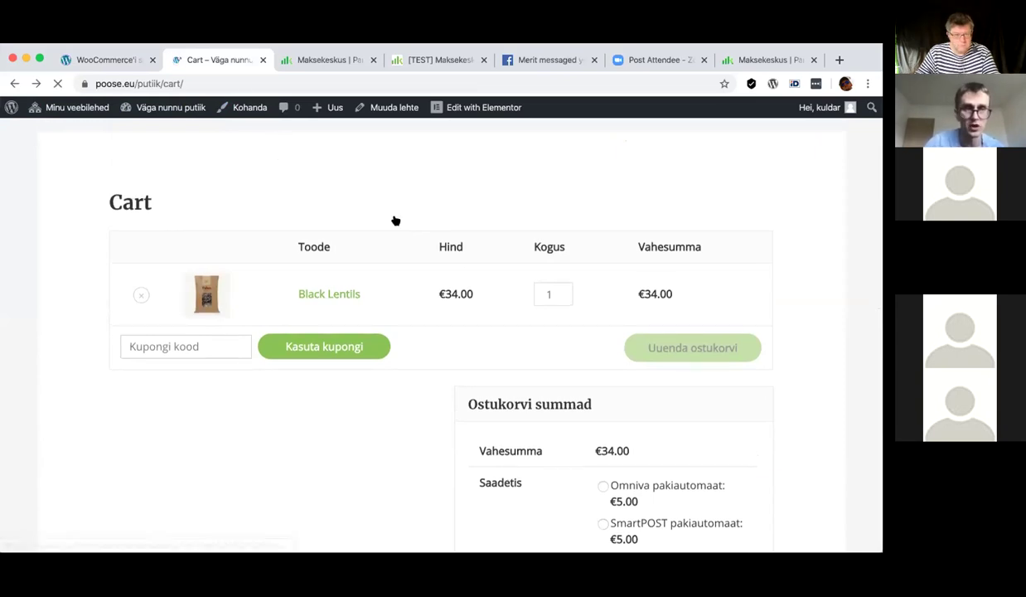
{"action": "scroll", "coordinate": [382, 234], "scroll_direction": "down", "scroll_amount": 3}
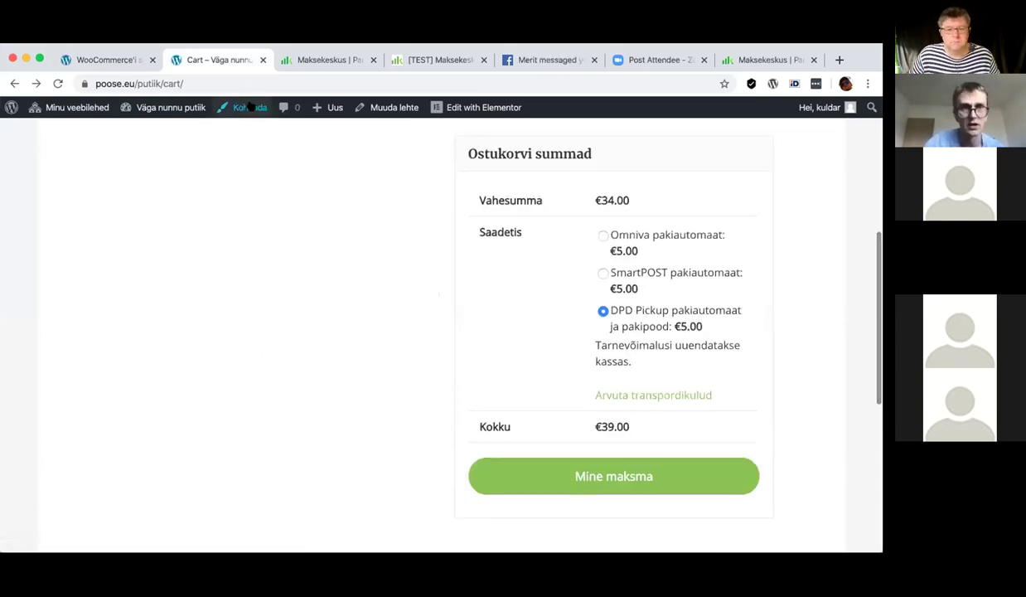
Deactivate the SimpleCheckout module in the MakeCommerce API settings and save the changes
{"action": "left_click", "coordinate": [114, 62]}
{"action": "left_click", "coordinate": [283, 396]}
{"action": "left_click", "coordinate": [206, 492]}
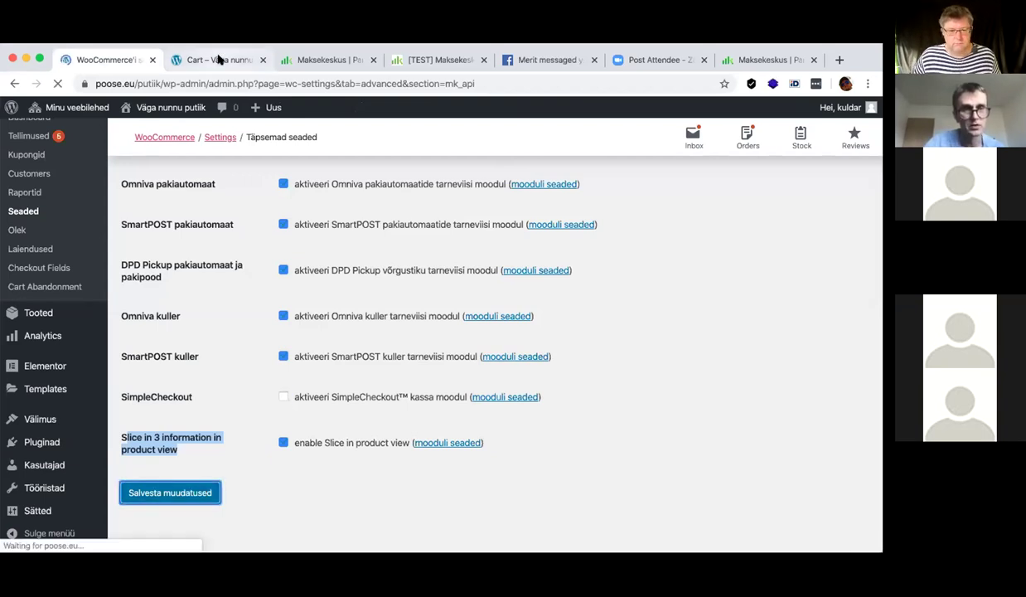
Switch to the storefront cart, reload it, and reopen the cart by way of the store's home page
{"action": "left_click", "coordinate": [217, 60]}
{"action": "key", "text": "super+r"}
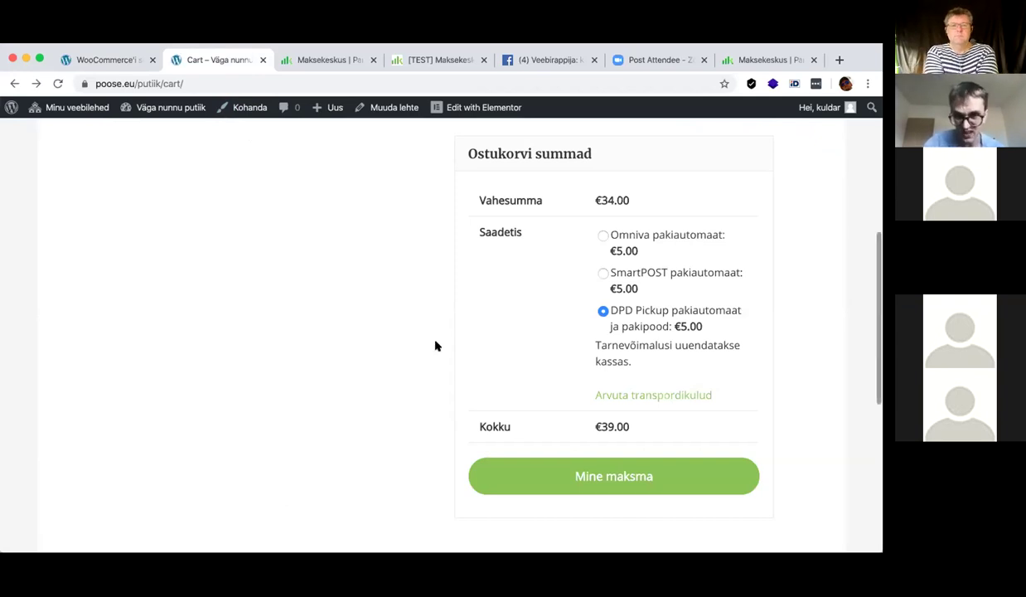
{"action": "left_click", "coordinate": [105, 155]}
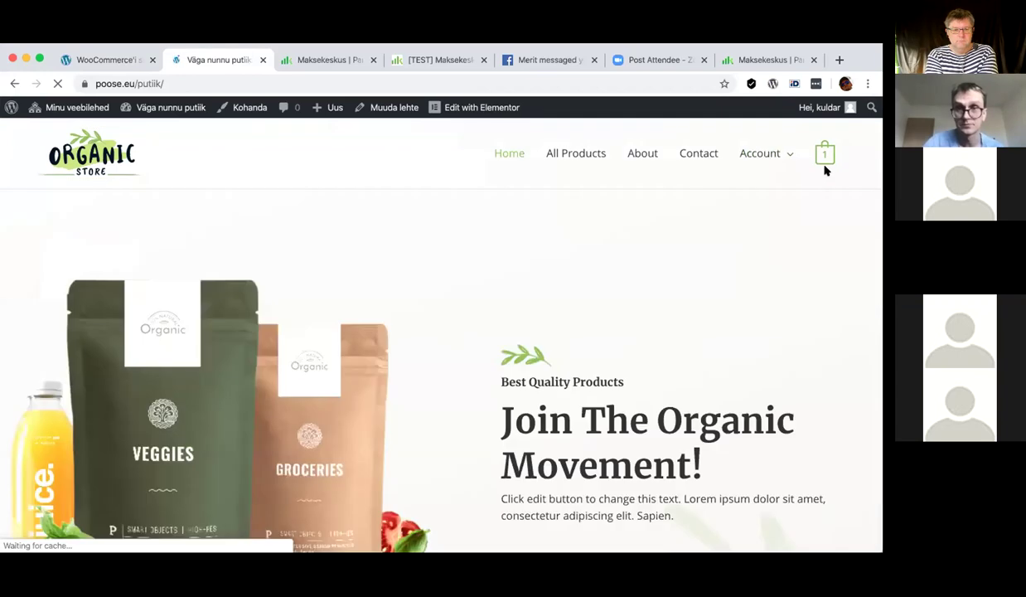
{"action": "left_click", "coordinate": [825, 156]}
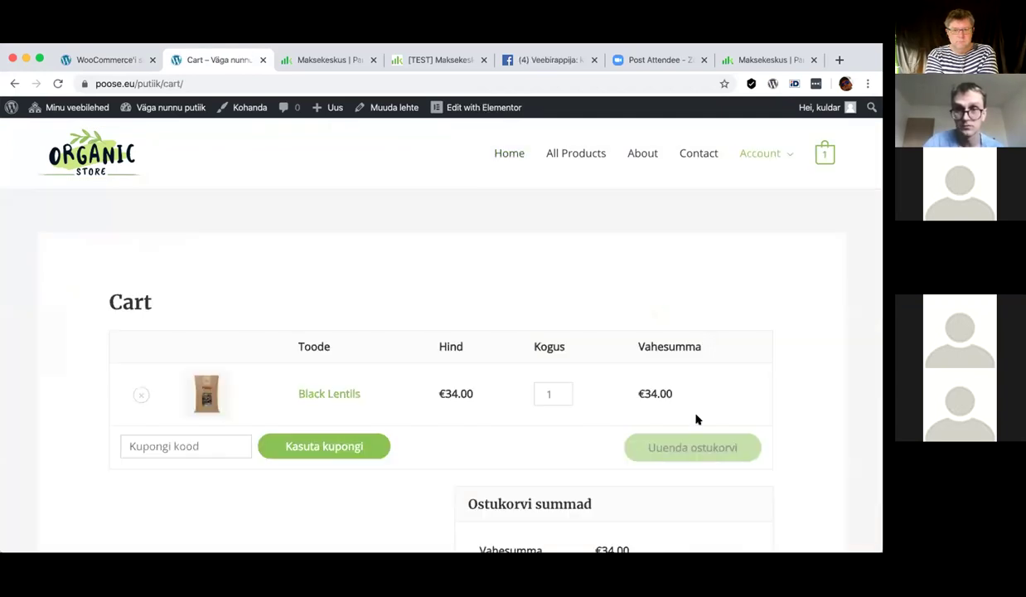
{"action": "scroll", "coordinate": [696, 420], "scroll_direction": "down", "scroll_amount": 6}
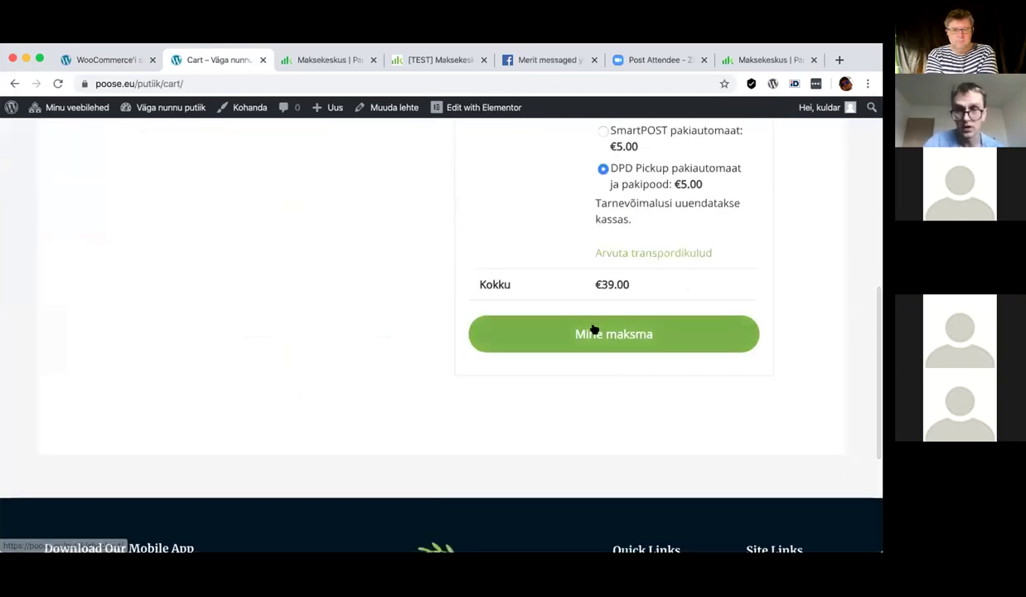
Proceed from the cart to the standard checkout and review its delivery and payment methods
{"action": "left_click", "coordinate": [593, 329]}
{"action": "scroll", "coordinate": [372, 284], "scroll_direction": "down", "scroll_amount": 3}
{"action": "scroll", "coordinate": [372, 285], "scroll_direction": "down", "scroll_amount": 5}
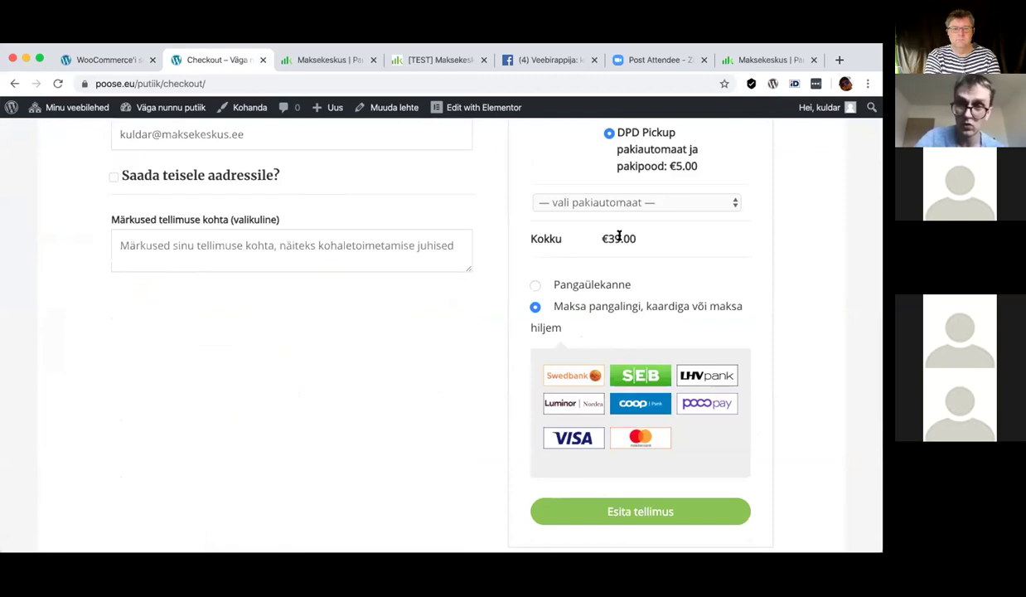
{"action": "scroll", "coordinate": [266, 162], "scroll_direction": "up", "scroll_amount": 4}
{"action": "scroll", "coordinate": [281, 191], "scroll_direction": "up", "scroll_amount": 2}
Open the second page of the All Products catalogue and add the Päikeseprillid product to the cart
{"action": "left_click", "coordinate": [572, 150]}
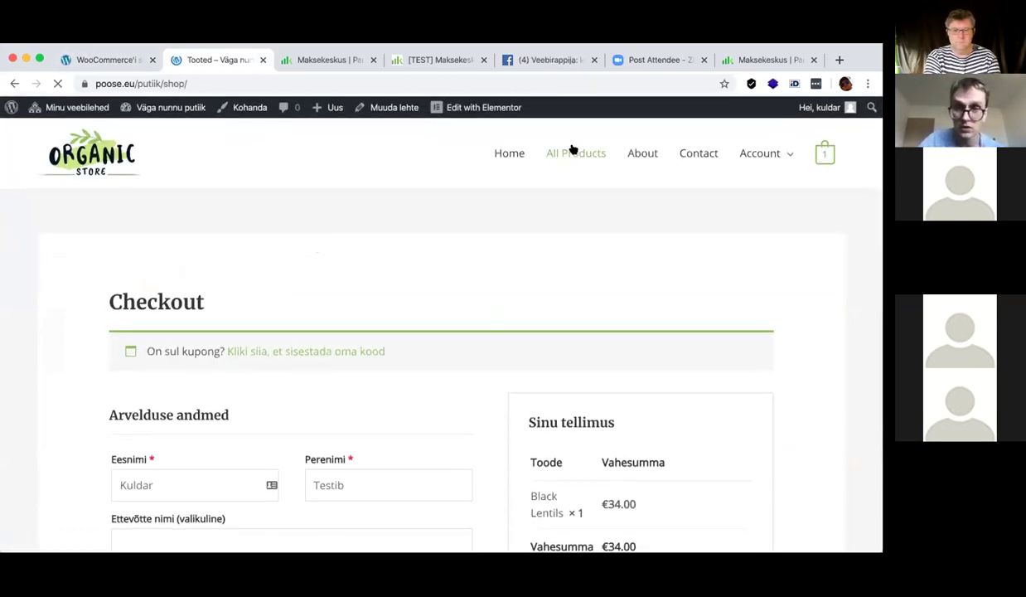
{"action": "scroll", "coordinate": [474, 283], "scroll_direction": "down", "scroll_amount": 5}
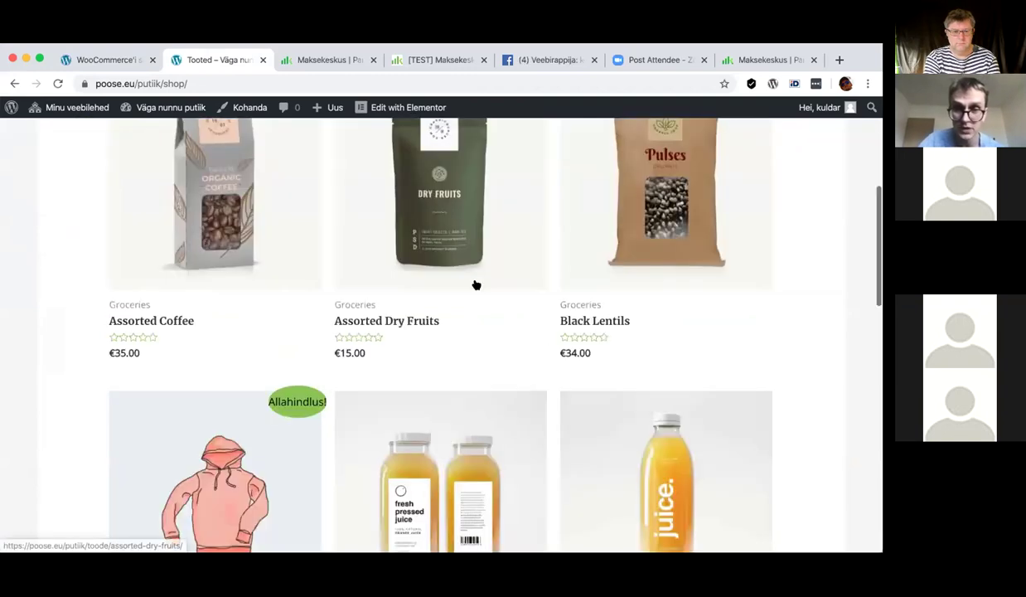
{"action": "scroll", "coordinate": [475, 284], "scroll_direction": "down", "scroll_amount": 3}
{"action": "scroll", "coordinate": [474, 284], "scroll_direction": "up", "scroll_amount": 3}
{"action": "scroll", "coordinate": [474, 284], "scroll_direction": "down", "scroll_amount": 10}
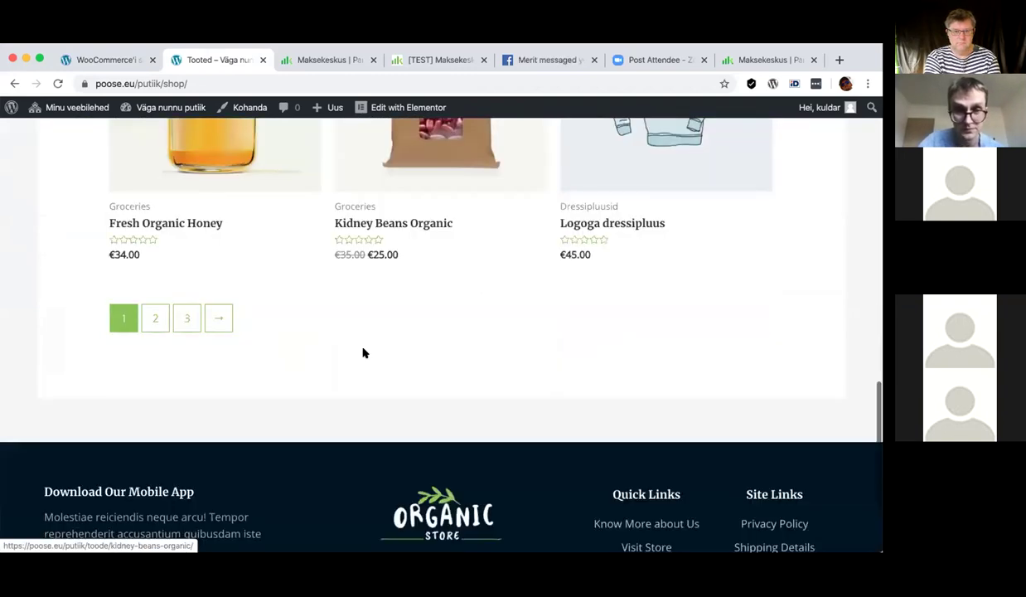
{"action": "left_click", "coordinate": [152, 323]}
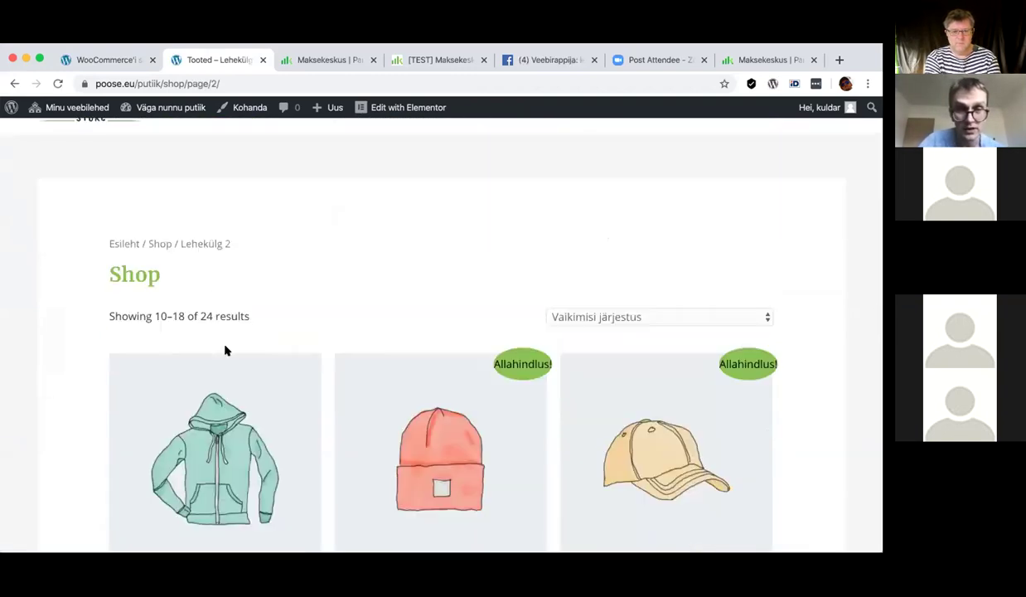
{"action": "scroll", "coordinate": [447, 264], "scroll_direction": "down", "scroll_amount": 10}
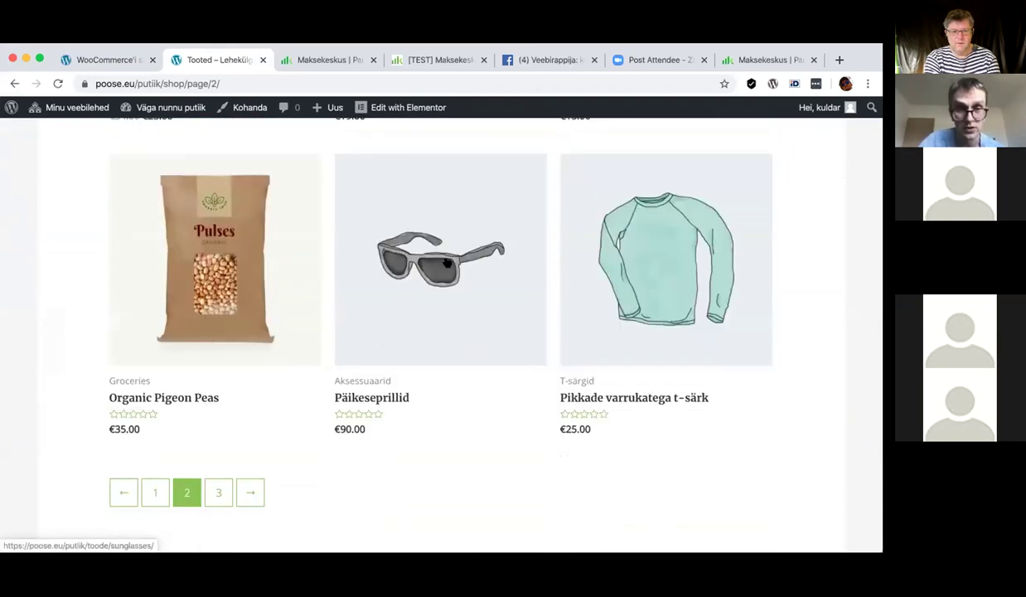
{"action": "left_click", "coordinate": [446, 263]}
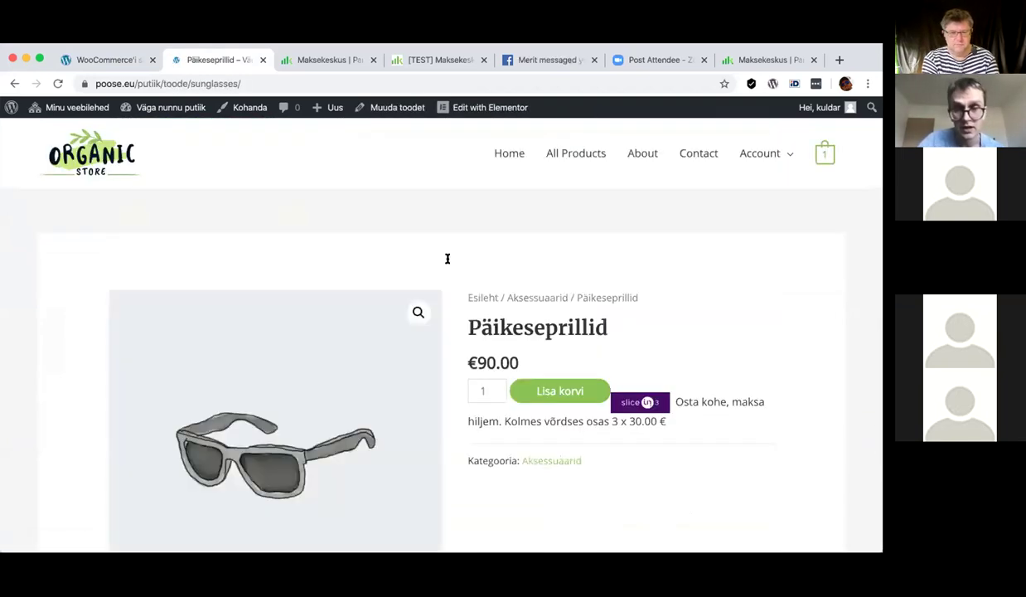
{"action": "left_click", "coordinate": [564, 389]}
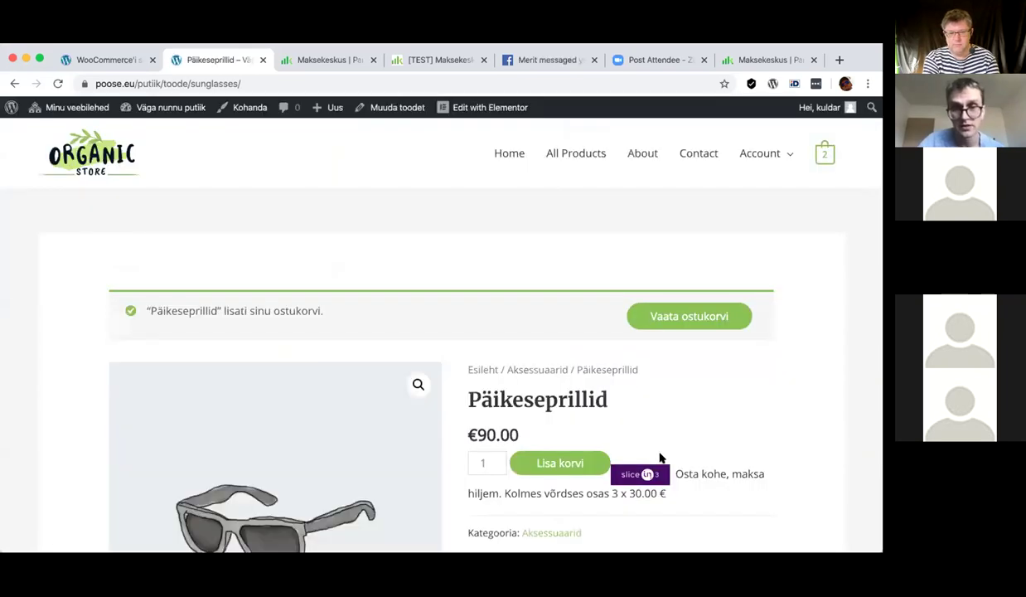
Highlight the slice in 3 instalment offer under the Päikeseprillid price, then clear the selection
{"action": "left_click_drag", "start_coordinate": [675, 472], "coordinate": [683, 489]}
{"action": "left_click", "coordinate": [682, 492]}
{"action": "triple_click", "coordinate": [682, 492]}
{"action": "left_click", "coordinate": [682, 493]}
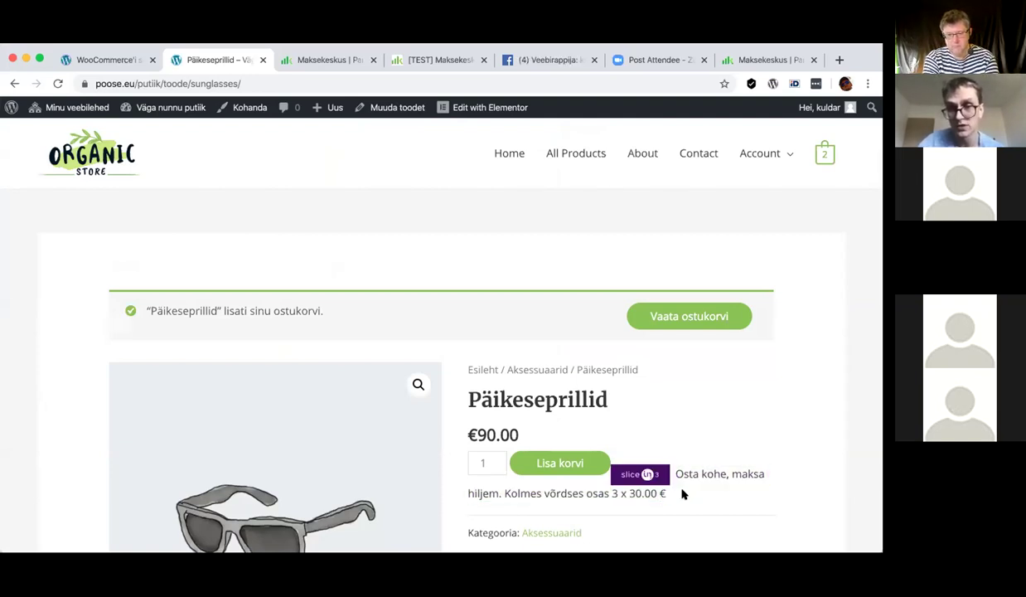
{"action": "left_click_drag", "start_coordinate": [671, 491], "coordinate": [623, 479]}
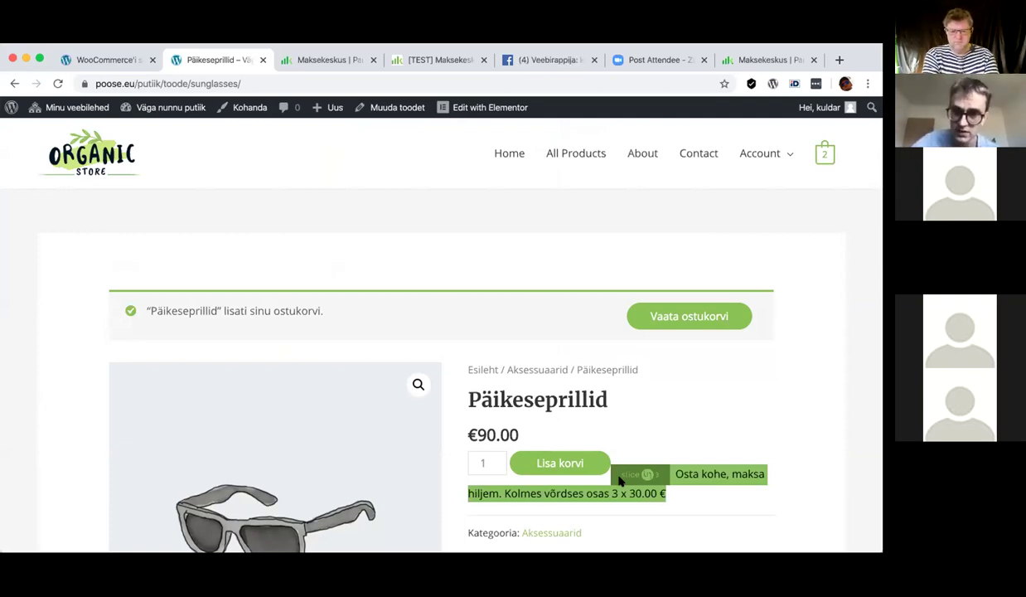
{"action": "left_click", "coordinate": [692, 502]}
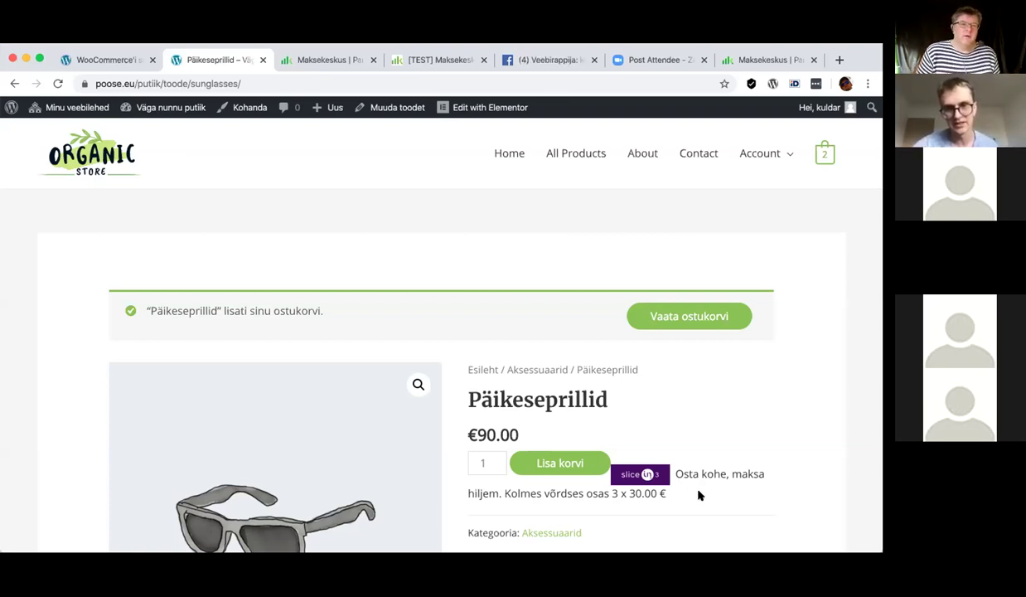
Open the updated cart, proceed to checkout, and review the payment methods including slice, Liisi ID and Finora krediit
{"action": "scroll", "coordinate": [698, 495], "scroll_direction": "down", "scroll_amount": 4}
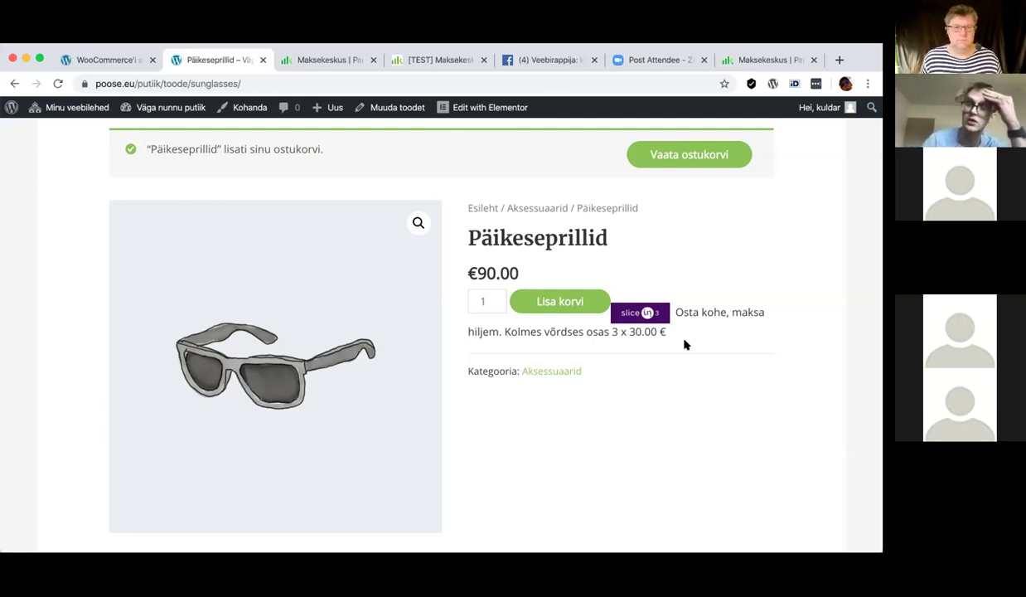
{"action": "scroll", "coordinate": [684, 344], "scroll_direction": "up", "scroll_amount": 2}
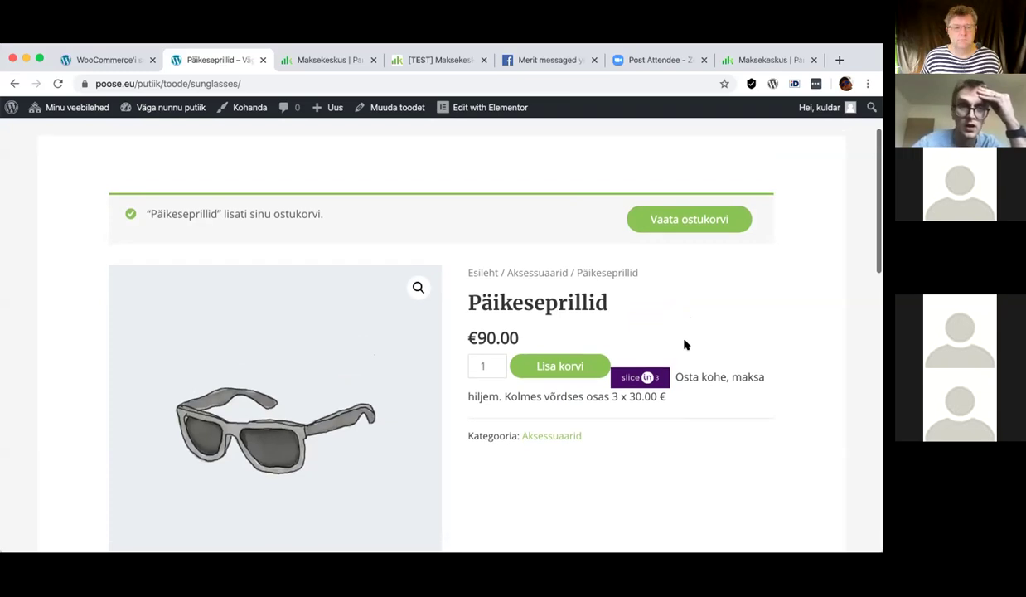
{"action": "left_click", "coordinate": [709, 225]}
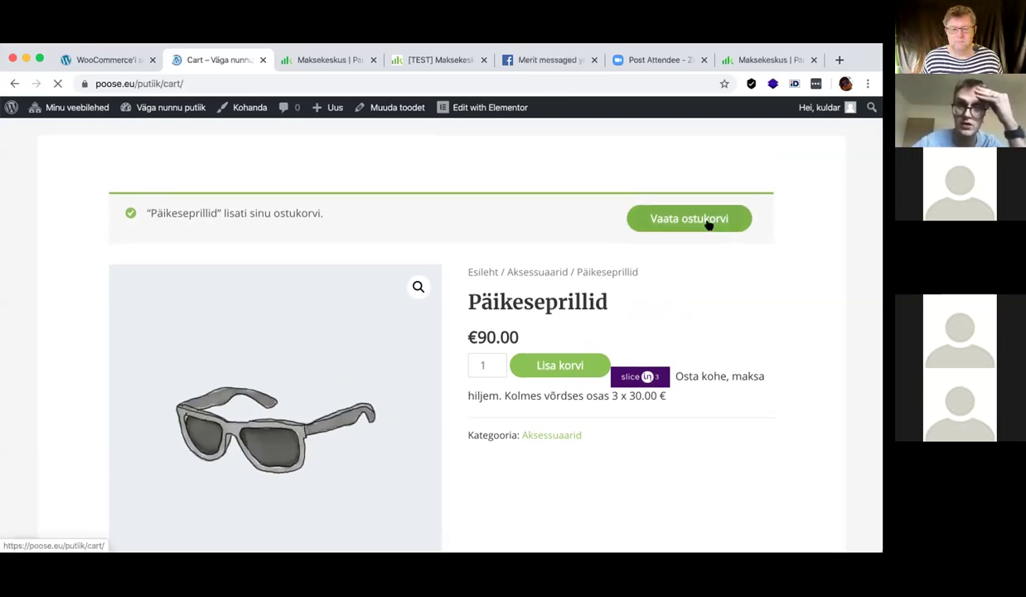
{"action": "scroll", "coordinate": [675, 274], "scroll_direction": "down", "scroll_amount": 5}
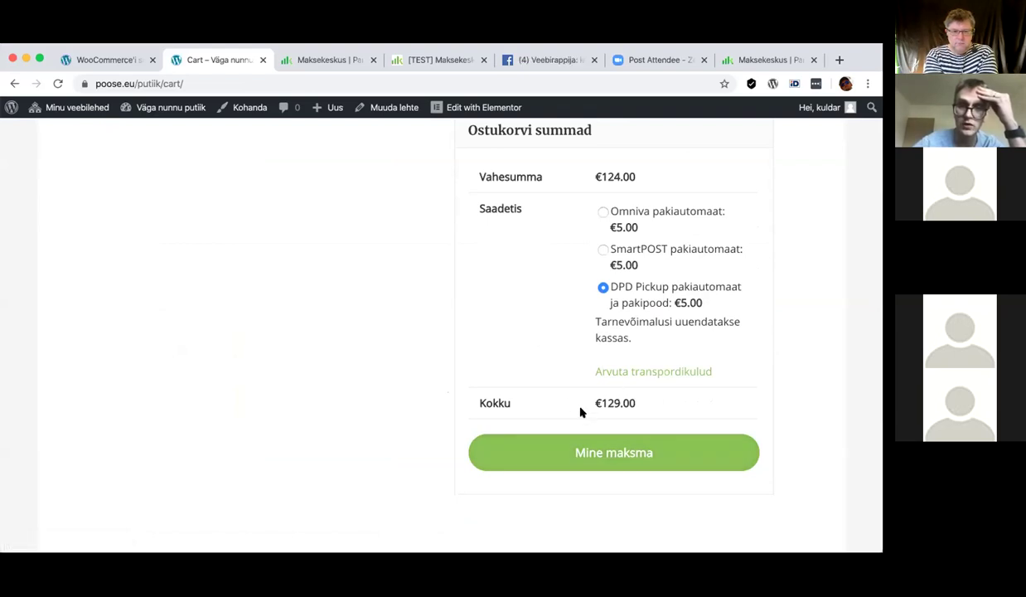
{"action": "left_click", "coordinate": [613, 453]}
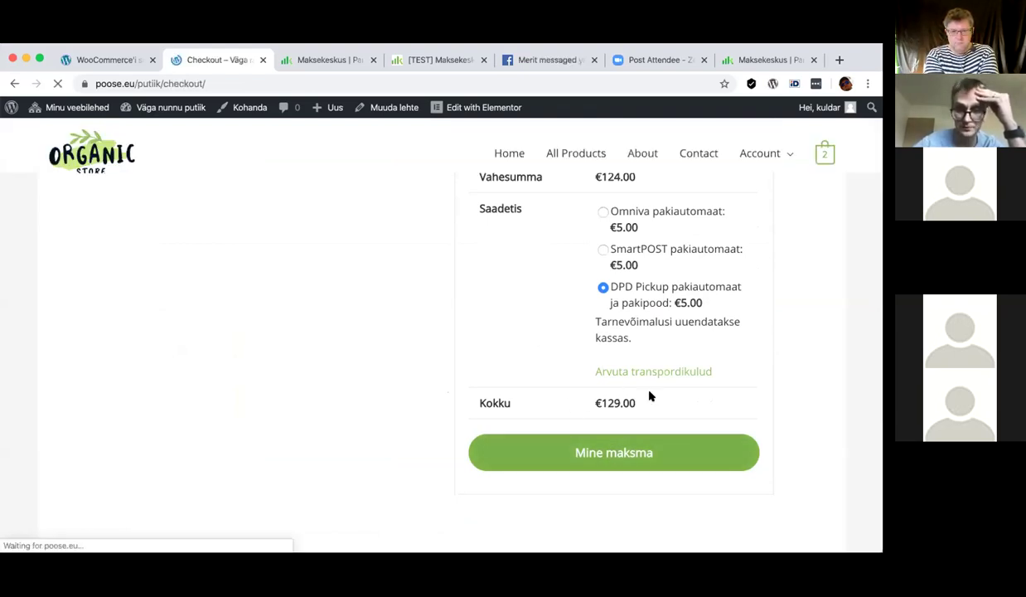
{"action": "scroll", "coordinate": [650, 396], "scroll_direction": "down", "scroll_amount": 10}
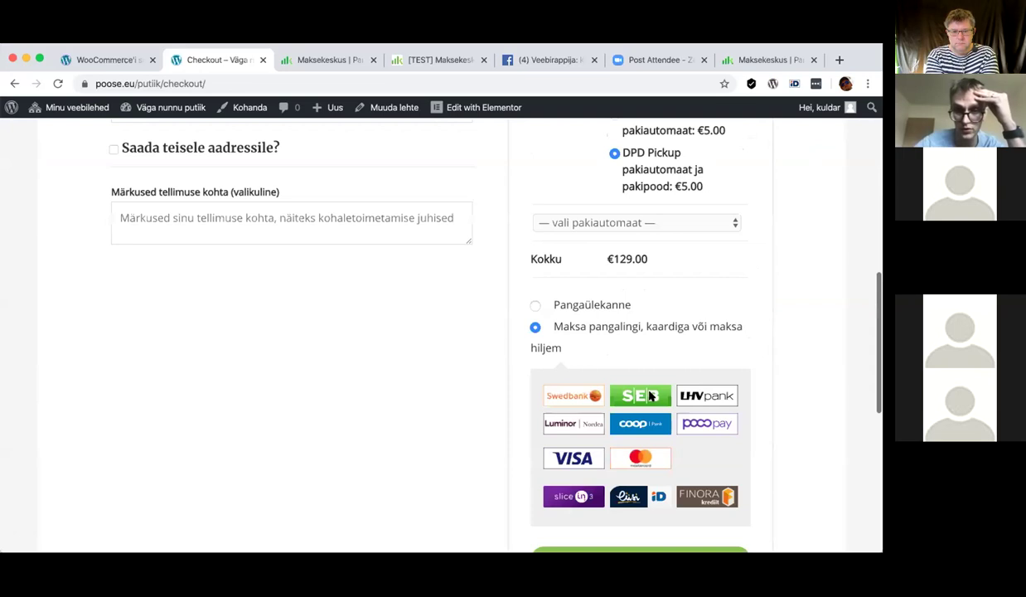
{"action": "scroll", "coordinate": [651, 396], "scroll_direction": "down", "scroll_amount": 1}
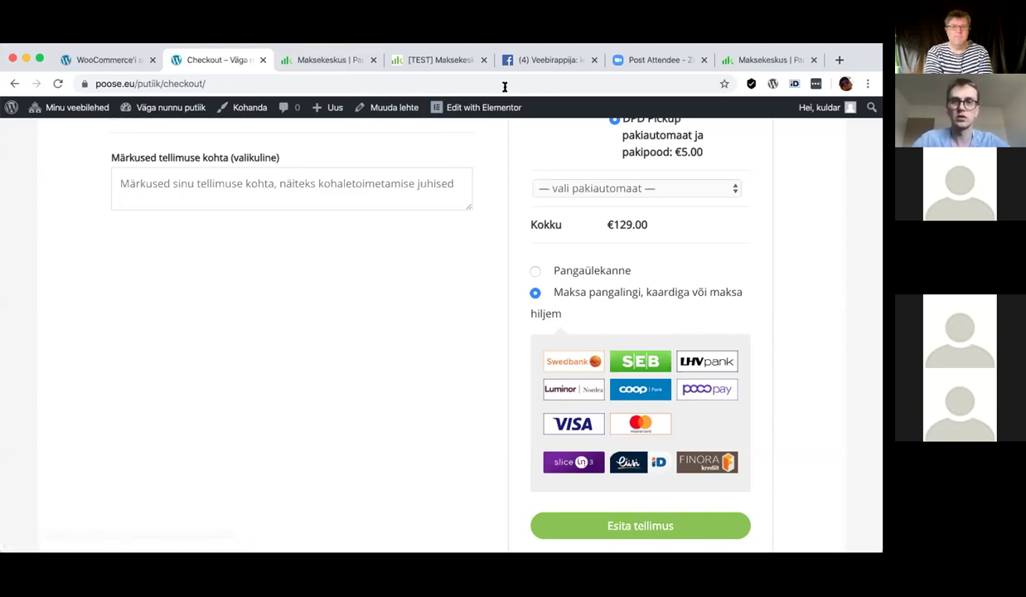
Switch to the Maksekeskus website and open the merchant service page on pay-later solutions (maksa hiljem lahendused)
{"action": "left_click", "coordinate": [749, 62]}
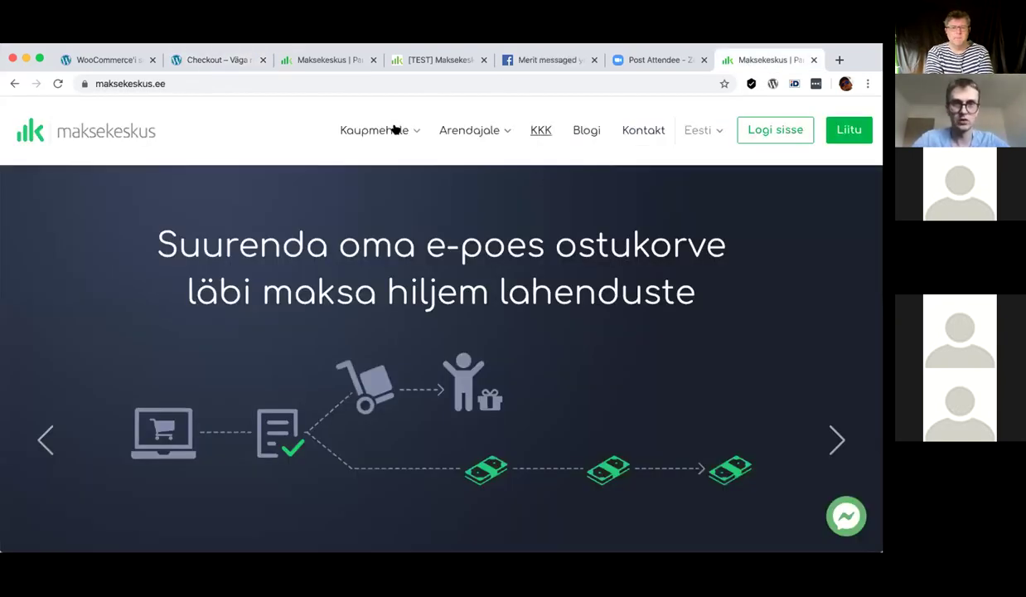
{"action": "mouse_move", "coordinate": [406, 130]}
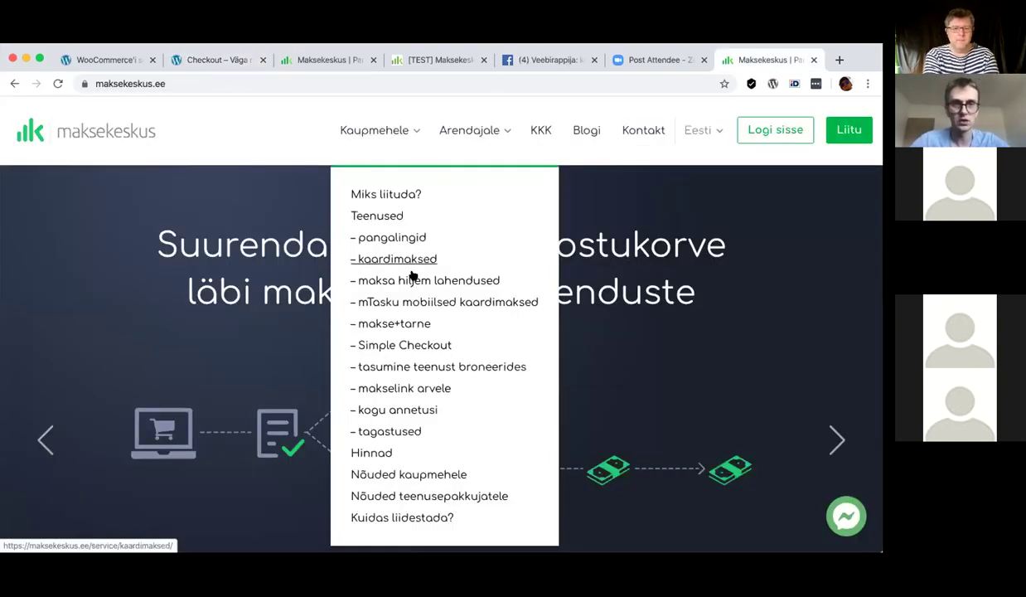
{"action": "left_click", "coordinate": [472, 280]}
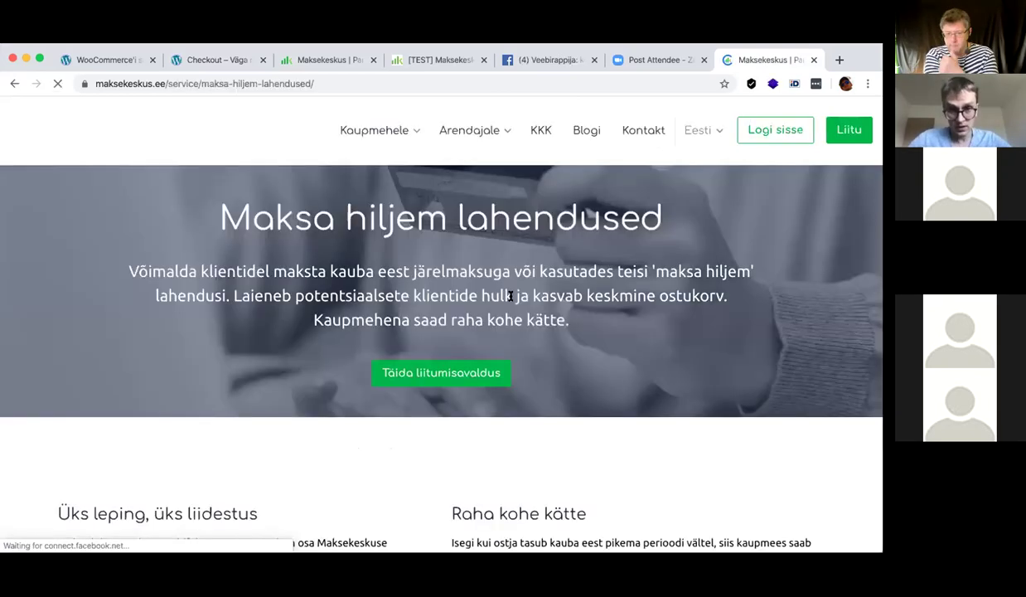
{"action": "scroll", "coordinate": [543, 406], "scroll_direction": "down", "scroll_amount": 4}
{"action": "scroll", "coordinate": [542, 406], "scroll_direction": "down", "scroll_amount": 1}
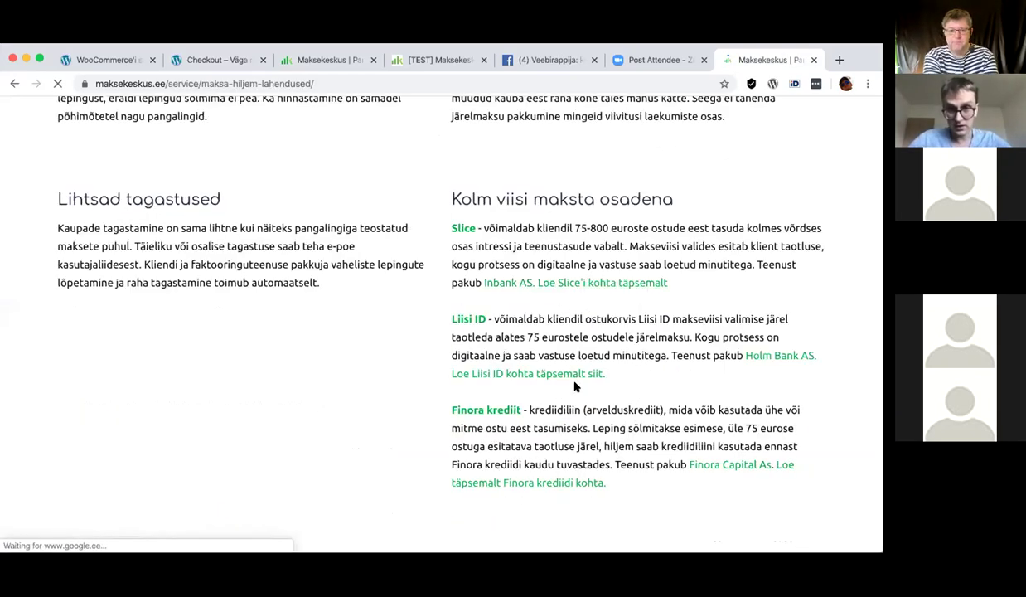
Open the Liisi ID information page and examine its introductory iframe, embed code and monthly repayment calculator
{"action": "left_click", "coordinate": [466, 319]}
{"action": "scroll", "coordinate": [491, 320], "scroll_direction": "down", "scroll_amount": 10}
{"action": "scroll", "coordinate": [491, 319], "scroll_direction": "down", "scroll_amount": 5}
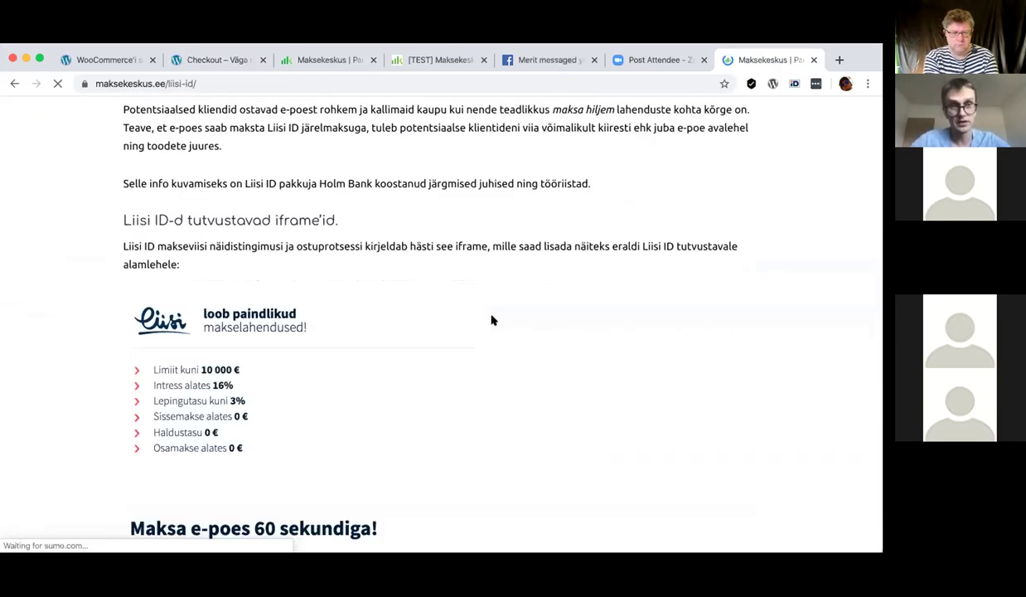
{"action": "scroll", "coordinate": [491, 320], "scroll_direction": "down", "scroll_amount": 3}
{"action": "scroll", "coordinate": [492, 319], "scroll_direction": "down", "scroll_amount": 3}
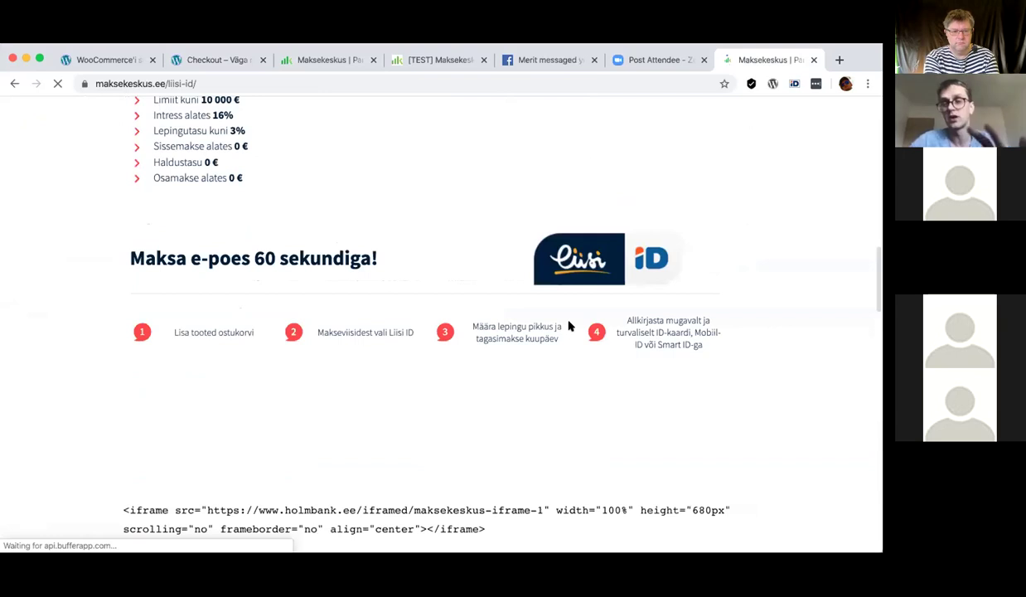
{"action": "scroll", "coordinate": [568, 331], "scroll_direction": "down", "scroll_amount": 5}
{"action": "scroll", "coordinate": [568, 326], "scroll_direction": "down", "scroll_amount": 3}
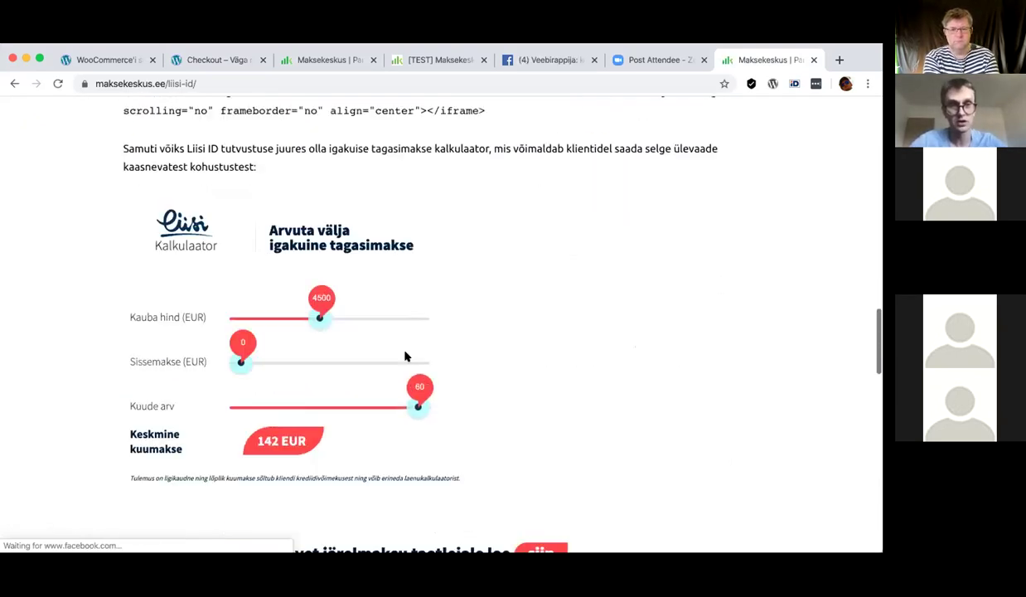
Set the Liisi calculator's number of months to 54 and go back to the iframe embed code above it
{"action": "mouse_move", "coordinate": [418, 383]}
{"action": "left_mouse_down"}
{"action": "mouse_move", "coordinate": [352, 386]}
{"action": "mouse_move", "coordinate": [417, 370]}
{"action": "mouse_move", "coordinate": [401, 377]}
{"action": "left_mouse_up"}
{"action": "left_click", "coordinate": [849, 378]}
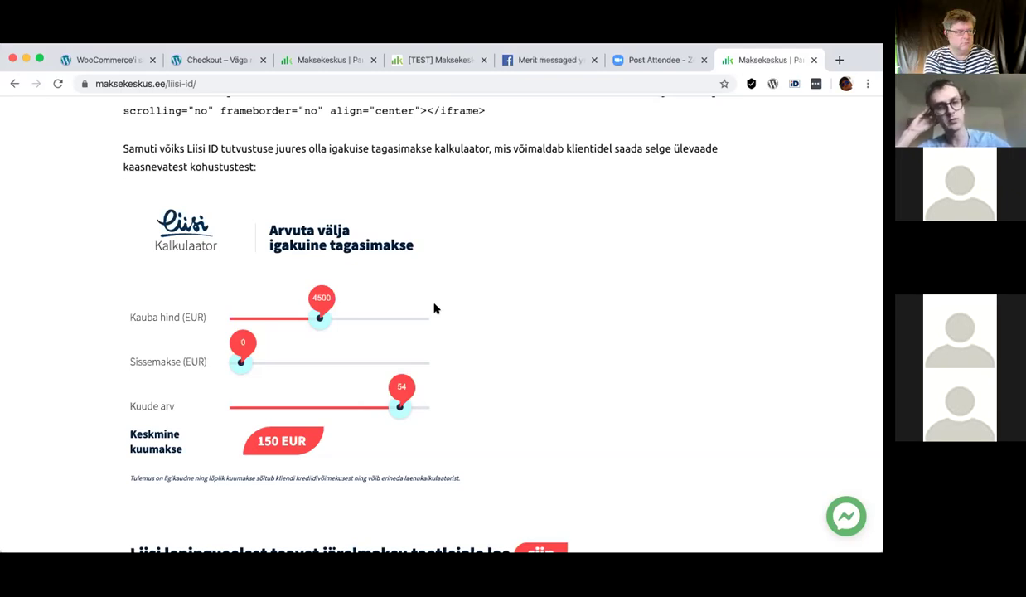
{"action": "scroll", "coordinate": [434, 308], "scroll_direction": "up", "scroll_amount": 3}
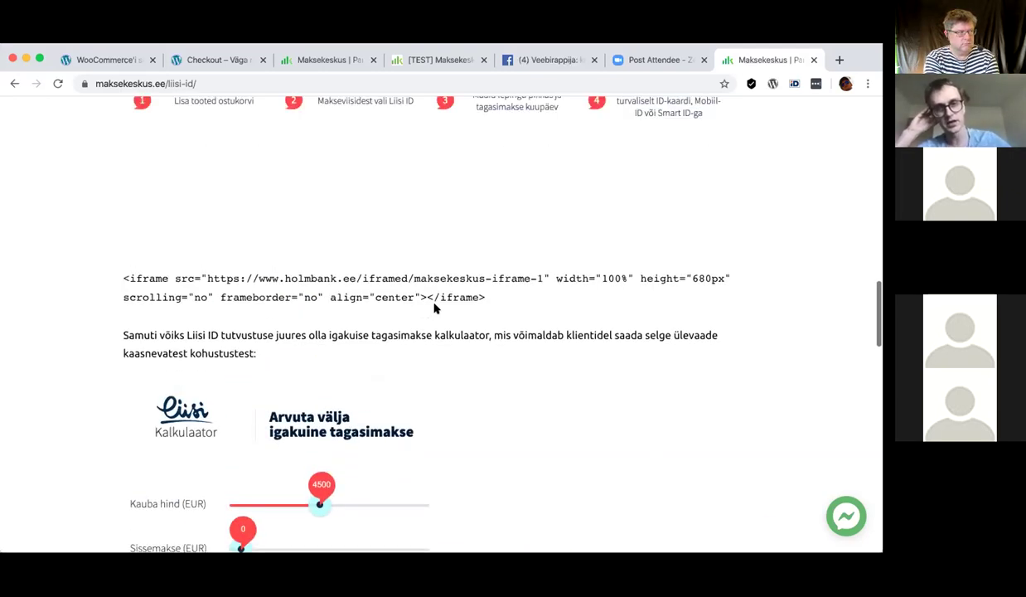
{"action": "scroll", "coordinate": [434, 309], "scroll_direction": "up", "scroll_amount": 3}
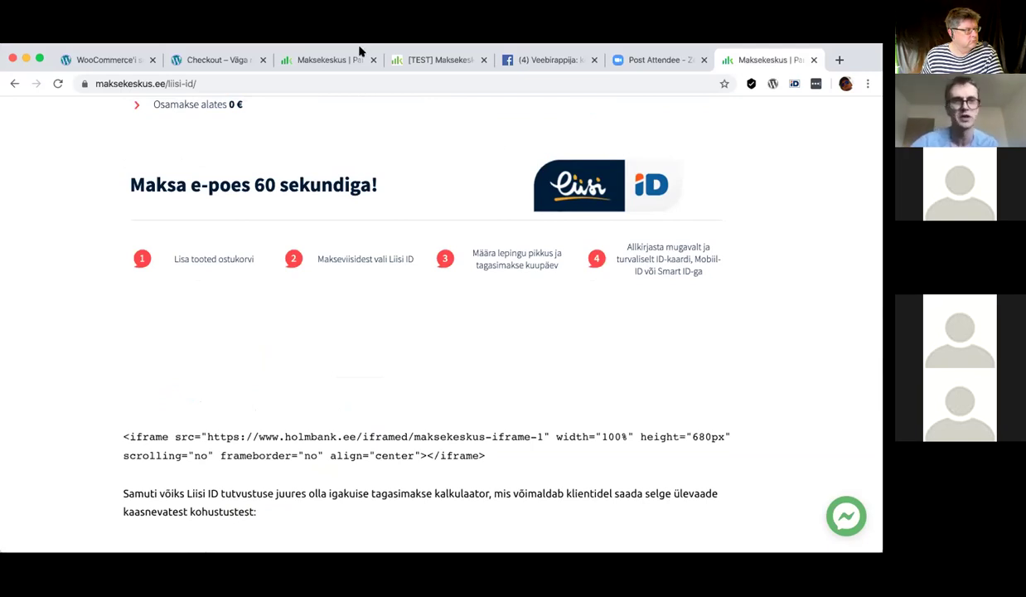
Return to the WooCommerce admin and review the MakeCommerce API settings and the list of MakeCommerce modules
{"action": "left_click", "coordinate": [222, 61]}
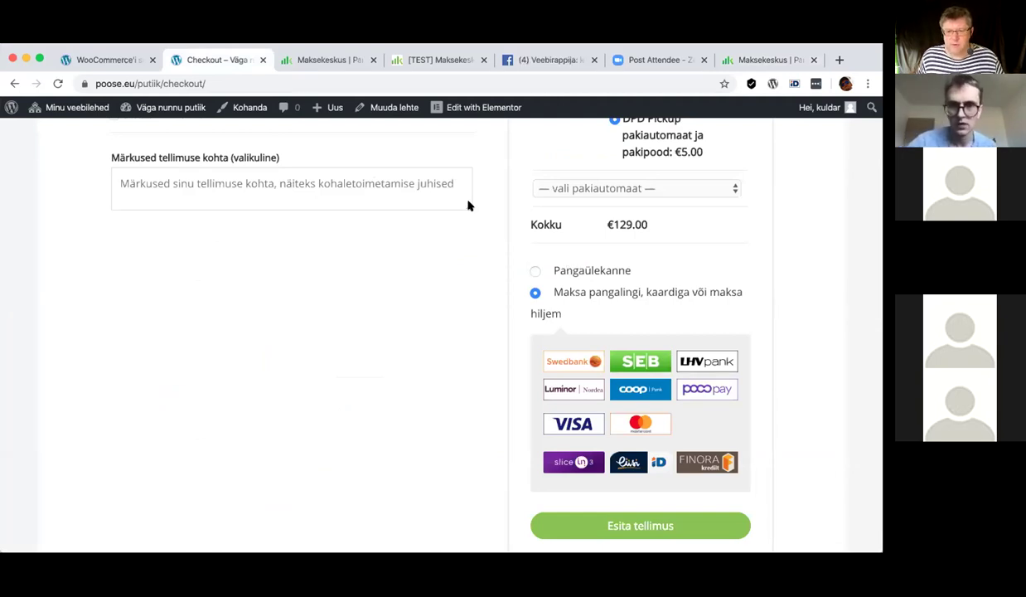
{"action": "left_click", "coordinate": [111, 63]}
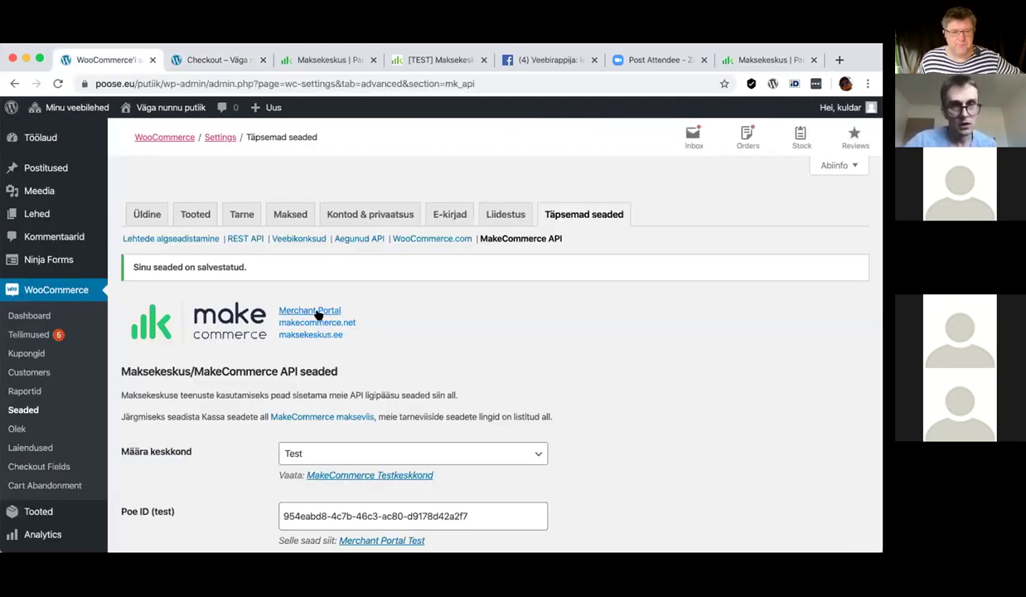
{"action": "scroll", "coordinate": [307, 311], "scroll_direction": "down", "scroll_amount": 3}
{"action": "scroll", "coordinate": [318, 312], "scroll_direction": "down", "scroll_amount": 9}
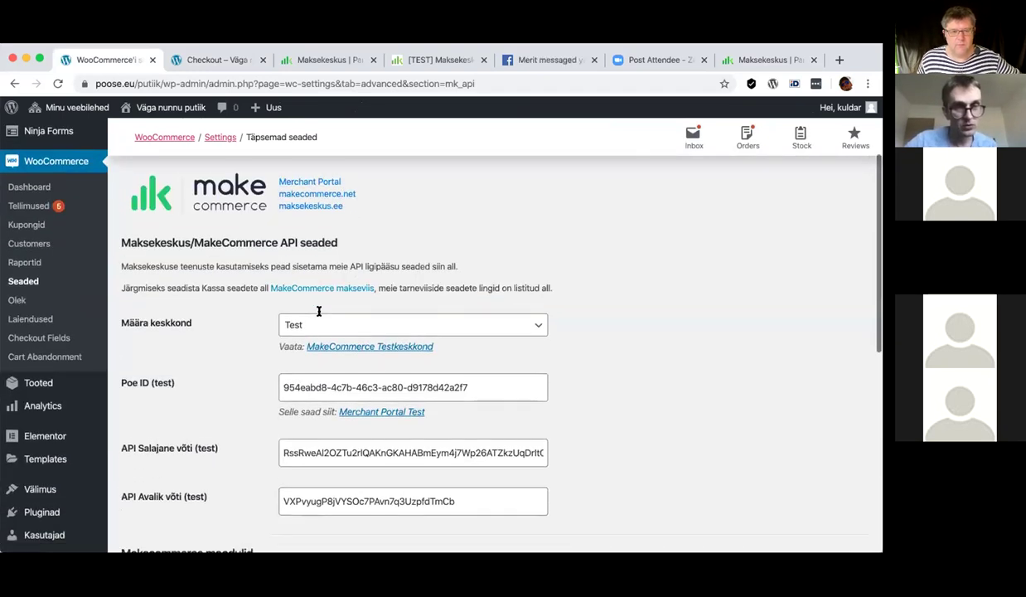
{"action": "scroll", "coordinate": [318, 313], "scroll_direction": "down", "scroll_amount": 1}
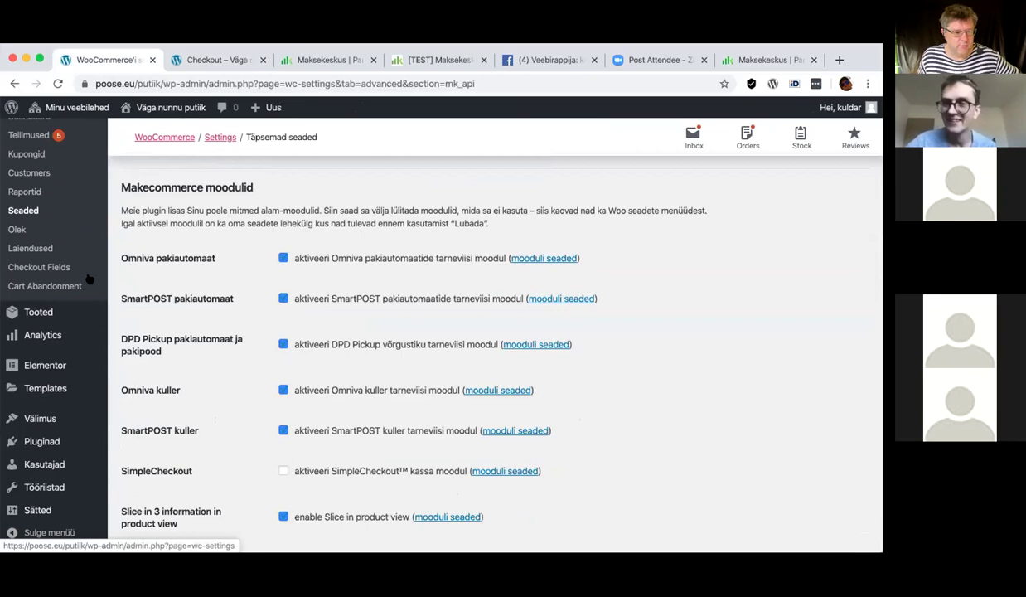
{"action": "mouse_move", "coordinate": [89, 318]}
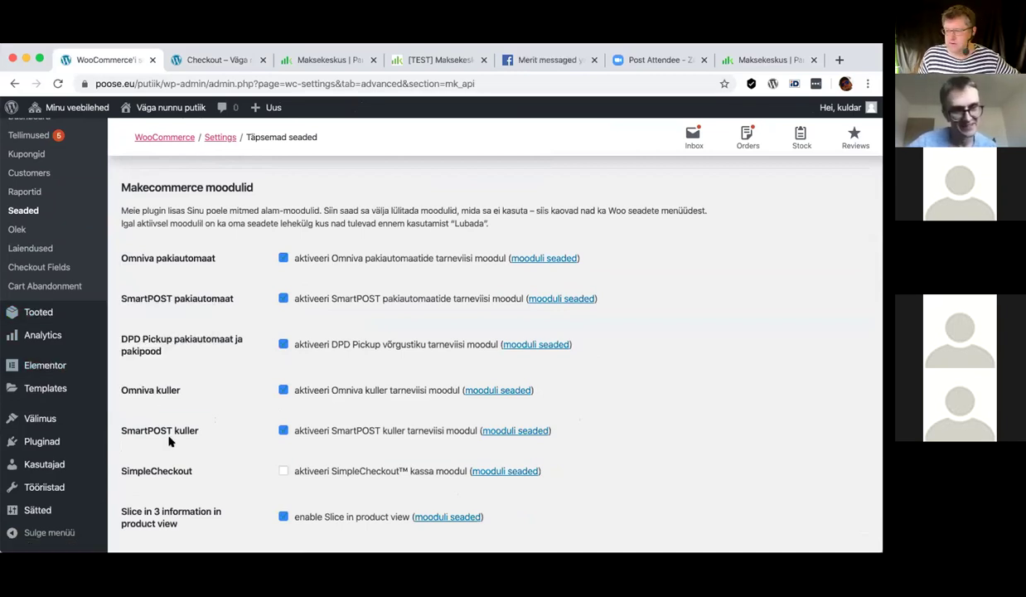
{"action": "scroll", "coordinate": [168, 441], "scroll_direction": "up", "scroll_amount": 6}
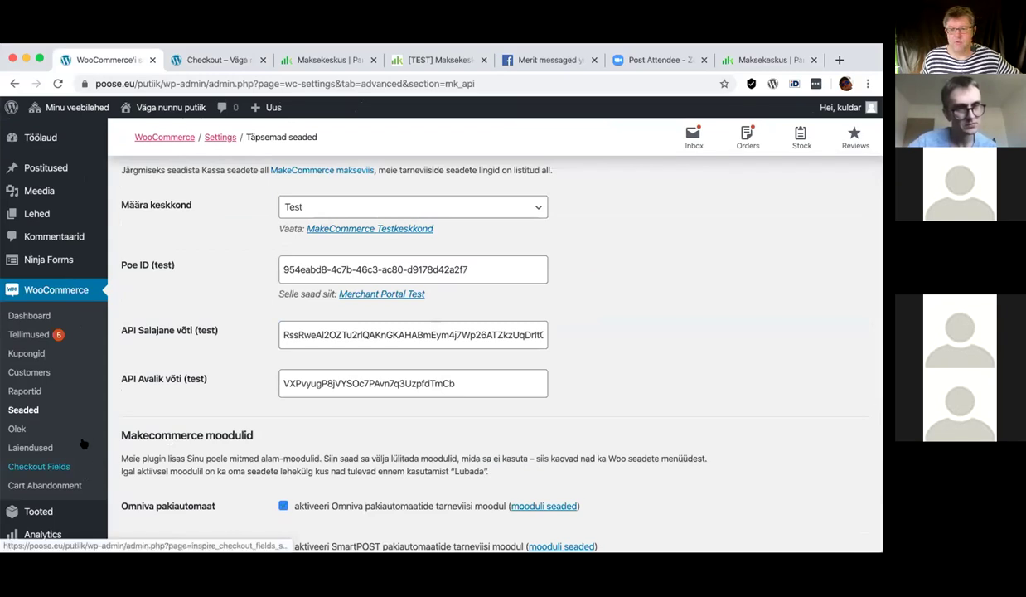
{"action": "mouse_move", "coordinate": [71, 251]}
{"action": "scroll", "coordinate": [70, 251], "scroll_direction": "down", "scroll_amount": 4}
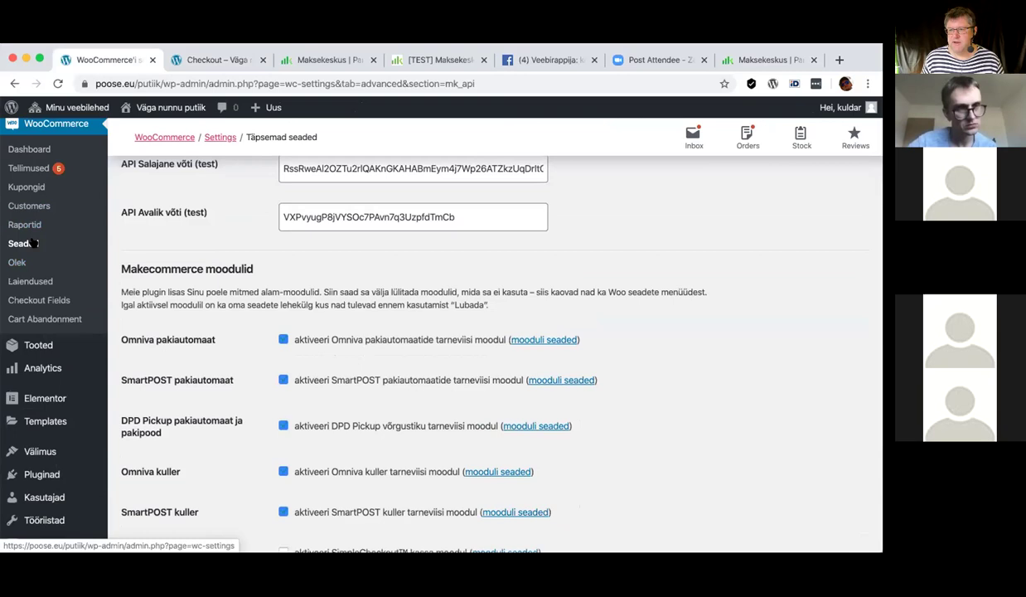
Open the WooCommerce payment settings (Maksed) and go to the management page of the MakeCommerce payment method
{"action": "left_click", "coordinate": [31, 243]}
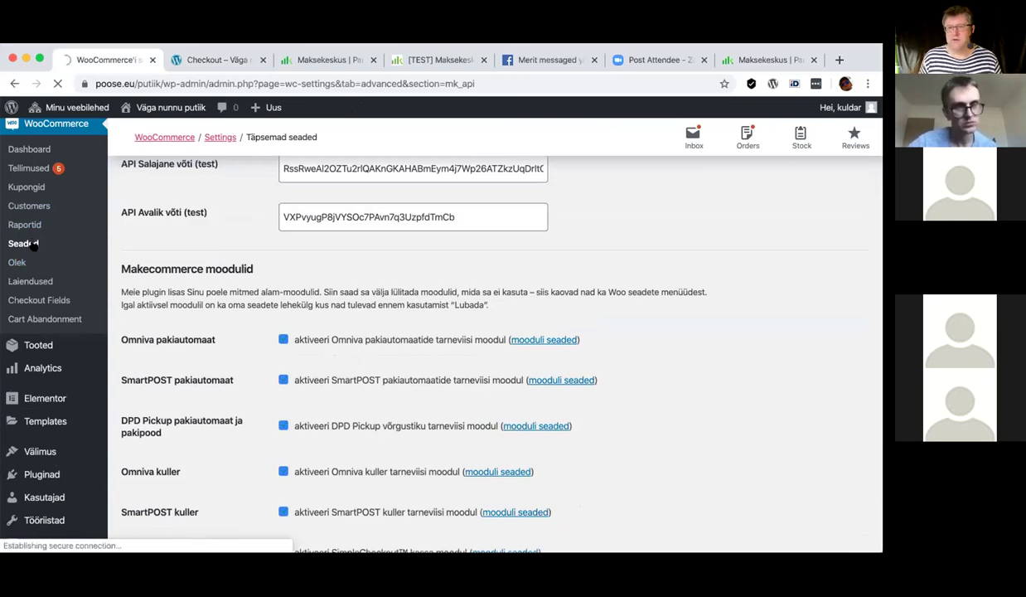
{"action": "scroll", "coordinate": [174, 243], "scroll_direction": "up", "scroll_amount": 4}
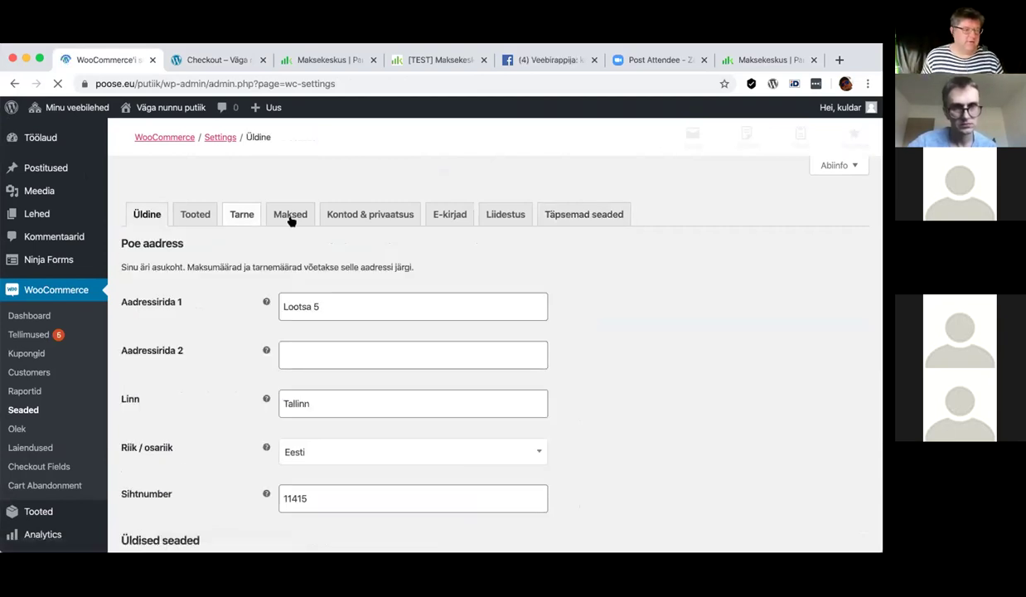
{"action": "left_click", "coordinate": [290, 217]}
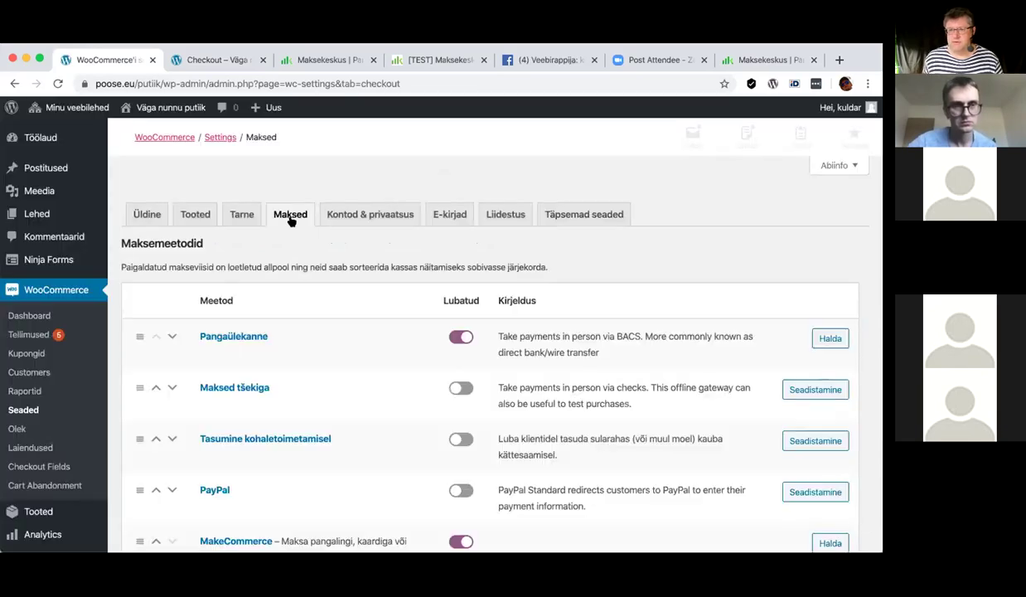
{"action": "scroll", "coordinate": [371, 290], "scroll_direction": "down", "scroll_amount": 3}
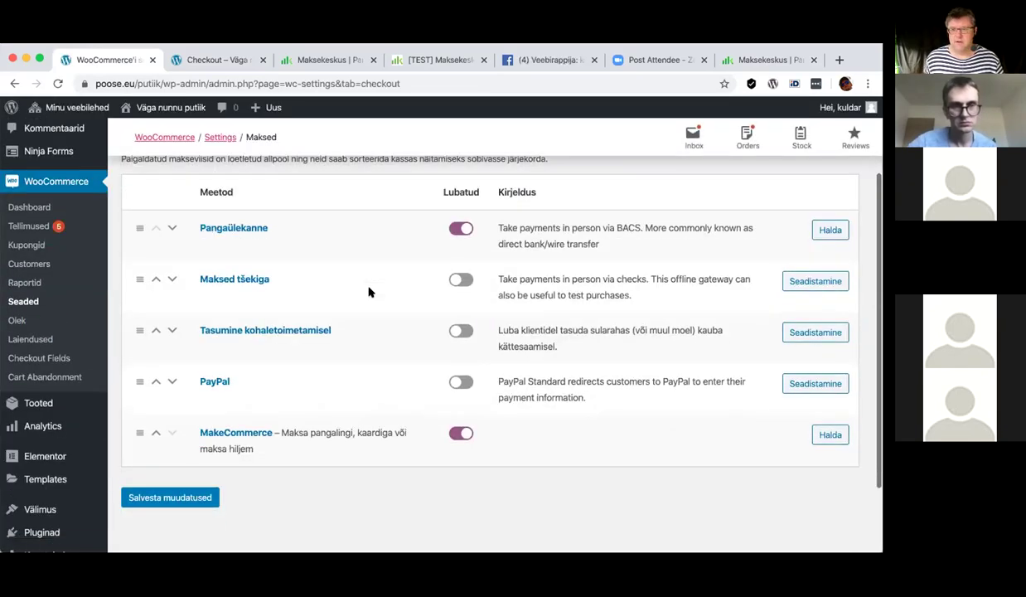
{"action": "left_click", "coordinate": [831, 435]}
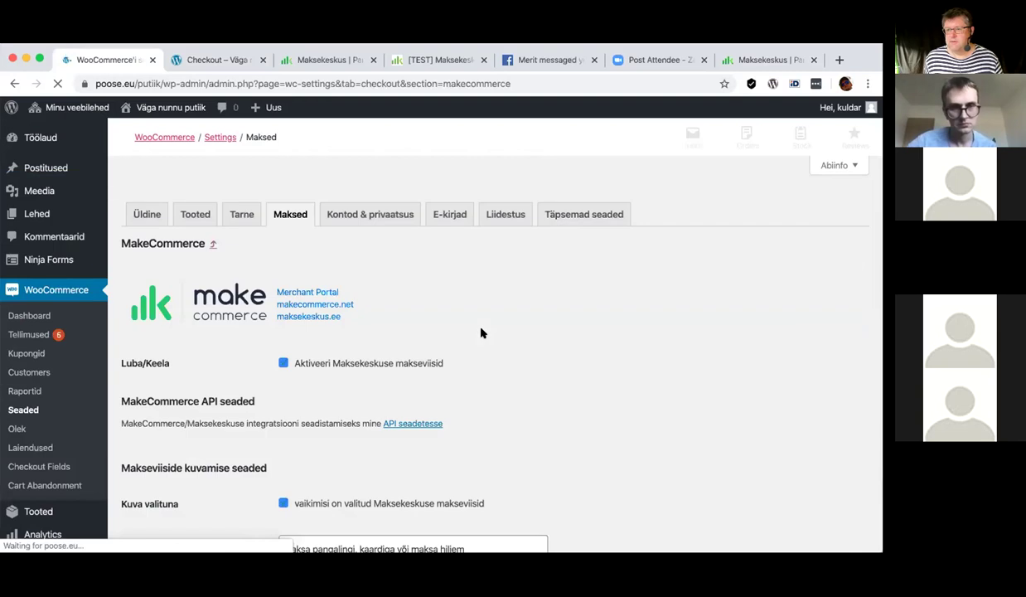
Examine MakeCommerce's payment display options, credit card prefill setting and the option for updating the payment method list
{"action": "scroll", "coordinate": [481, 332], "scroll_direction": "down", "scroll_amount": 5}
{"action": "scroll", "coordinate": [480, 332], "scroll_direction": "up", "scroll_amount": 1}
{"action": "scroll", "coordinate": [480, 332], "scroll_direction": "up", "scroll_amount": 2}
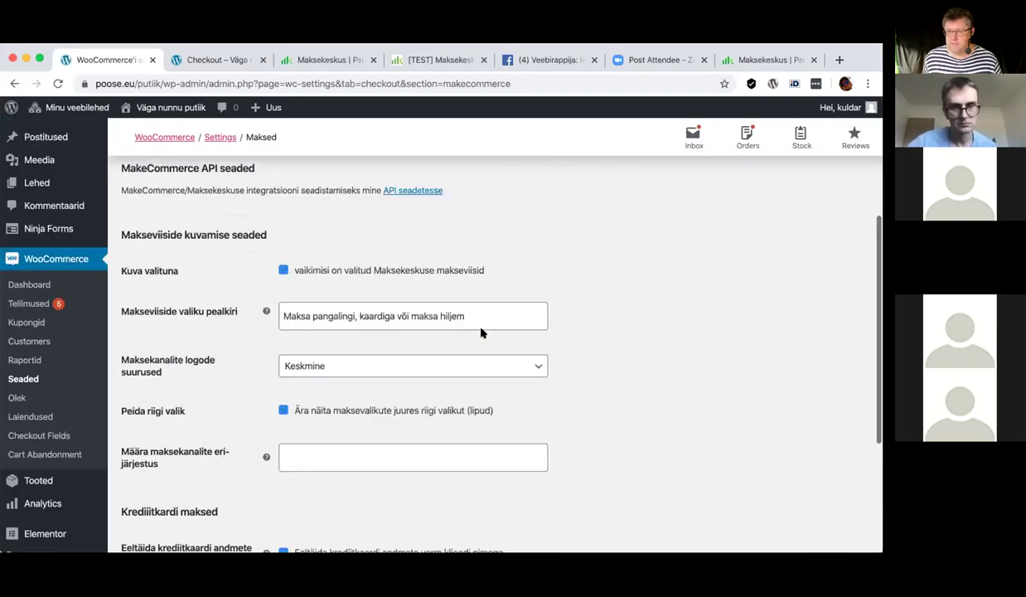
{"action": "scroll", "coordinate": [481, 332], "scroll_direction": "up", "scroll_amount": 3}
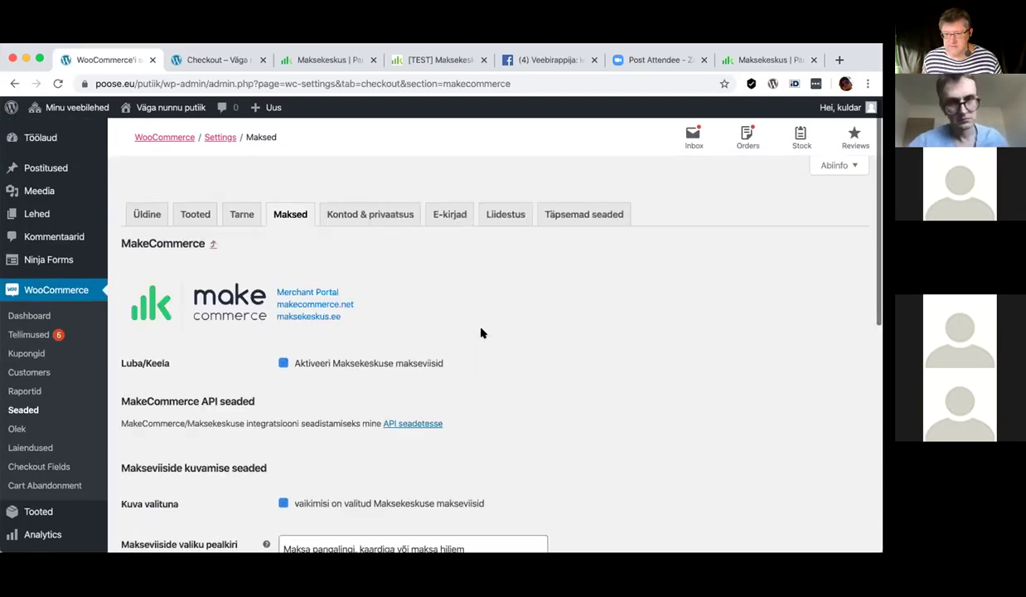
{"action": "scroll", "coordinate": [481, 332], "scroll_direction": "down", "scroll_amount": 2}
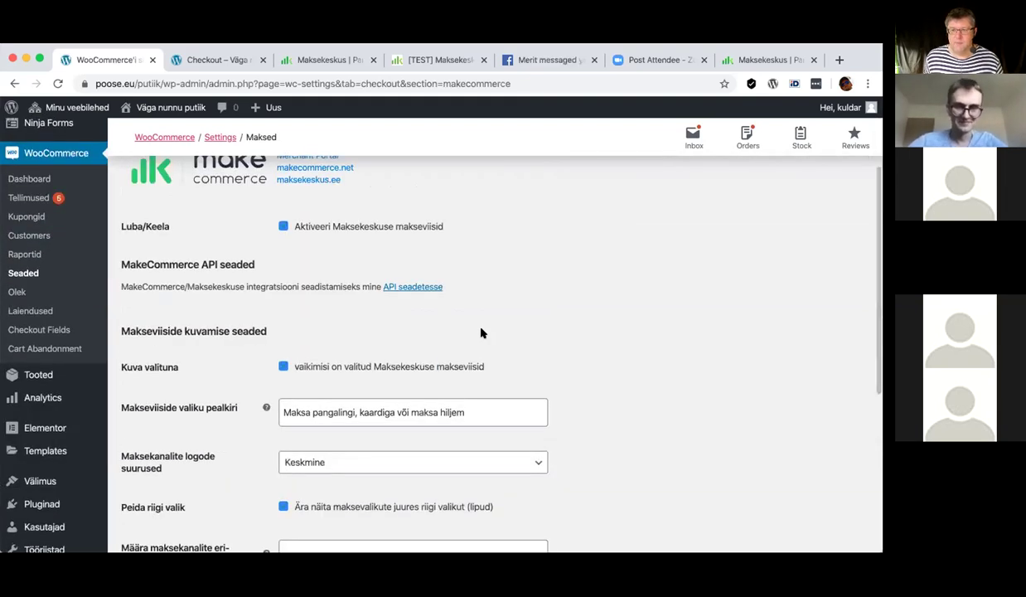
{"action": "scroll", "coordinate": [480, 332], "scroll_direction": "down", "scroll_amount": 2}
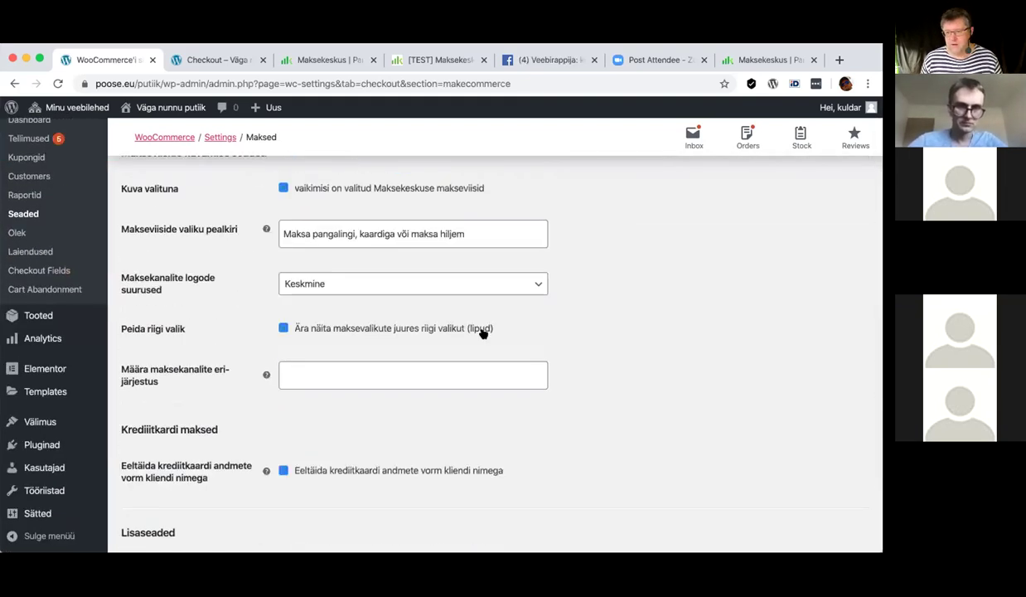
{"action": "scroll", "coordinate": [483, 333], "scroll_direction": "down", "scroll_amount": 1}
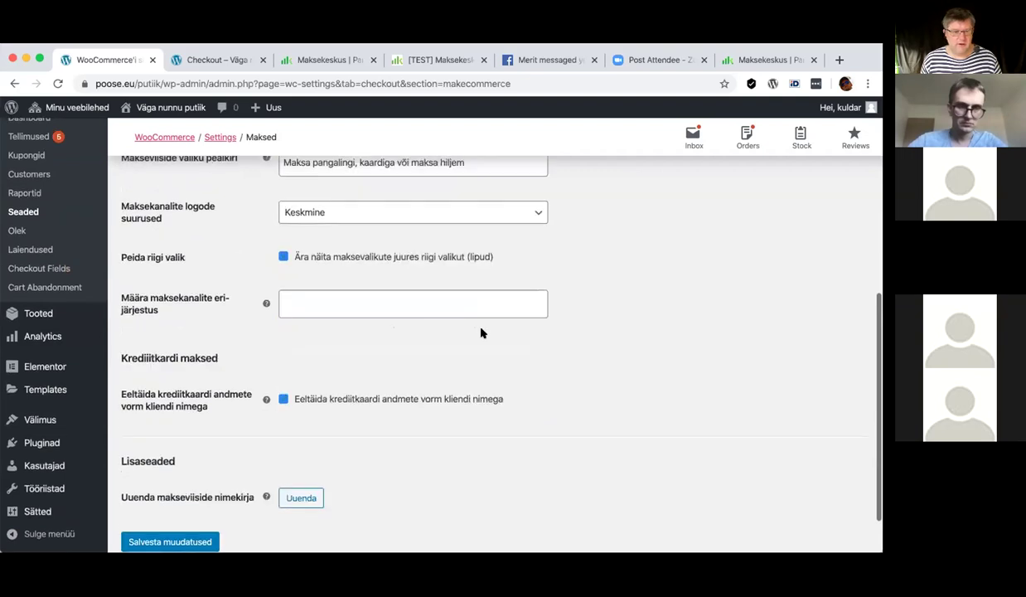
{"action": "scroll", "coordinate": [480, 332], "scroll_direction": "down", "scroll_amount": 1}
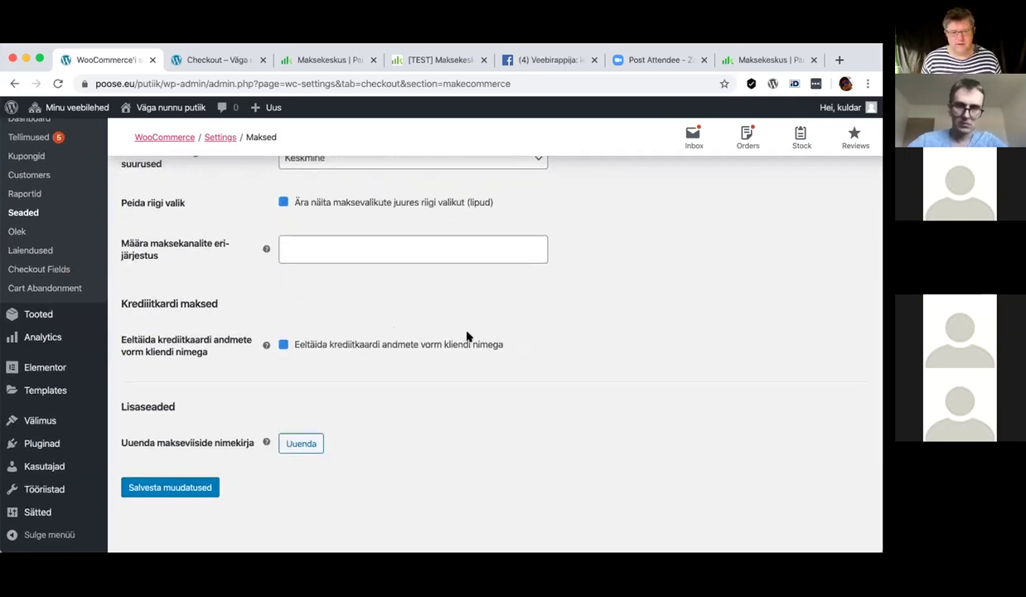
{"action": "scroll", "coordinate": [467, 336], "scroll_direction": "up", "scroll_amount": 5}
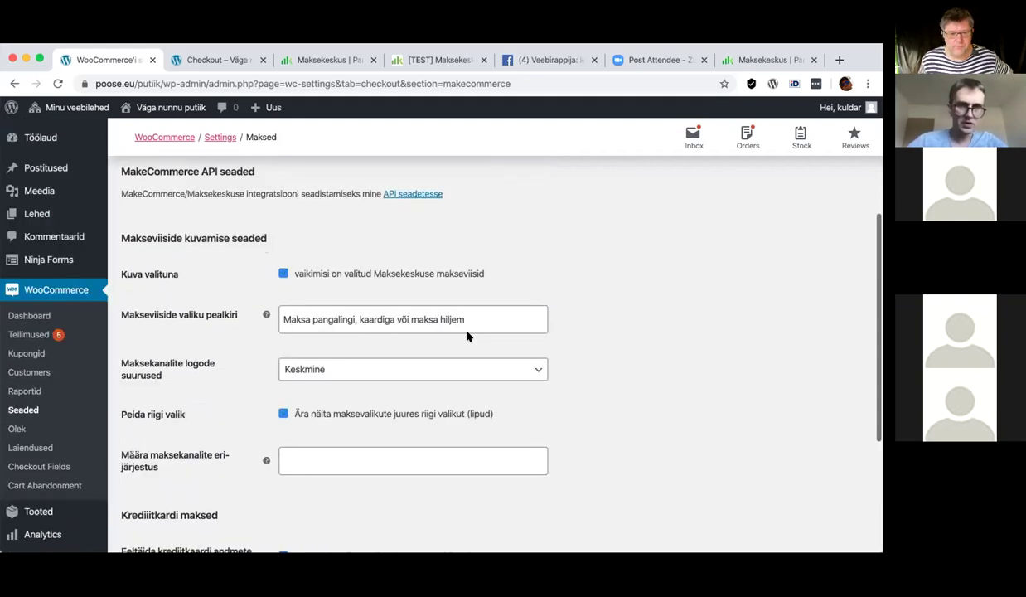
{"action": "scroll", "coordinate": [466, 335], "scroll_direction": "up", "scroll_amount": 1}
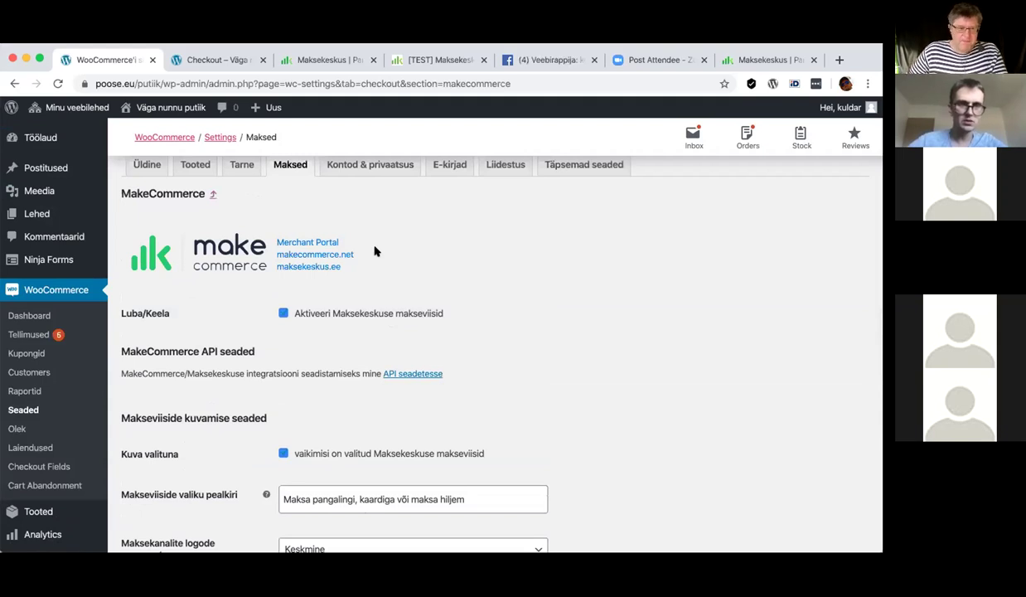
{"action": "scroll", "coordinate": [375, 252], "scroll_direction": "down", "scroll_amount": 5}
{"action": "scroll", "coordinate": [374, 252], "scroll_direction": "down", "scroll_amount": 4}
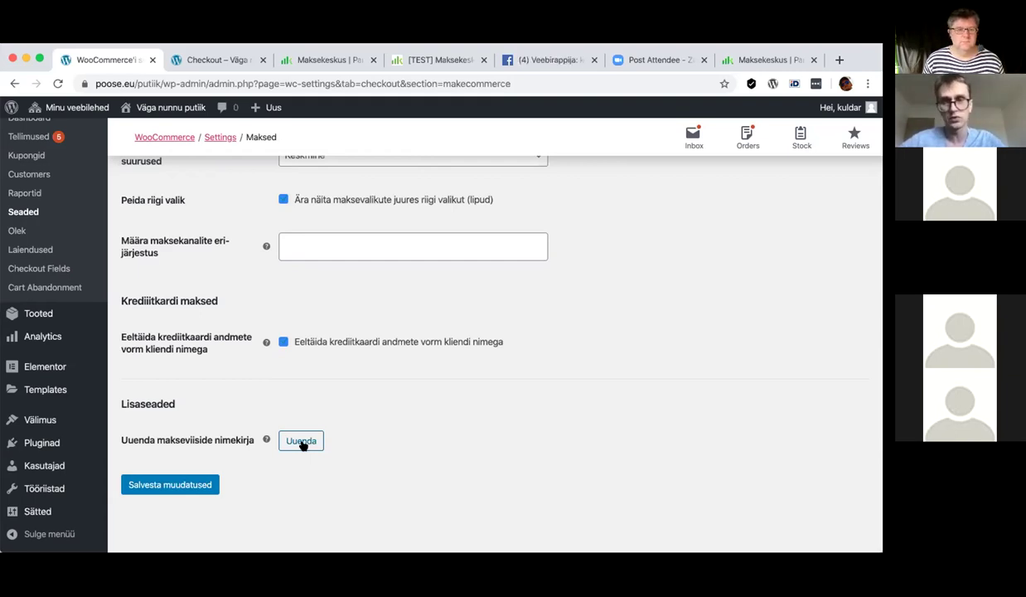
{"action": "scroll", "coordinate": [304, 445], "scroll_direction": "up", "scroll_amount": 10}
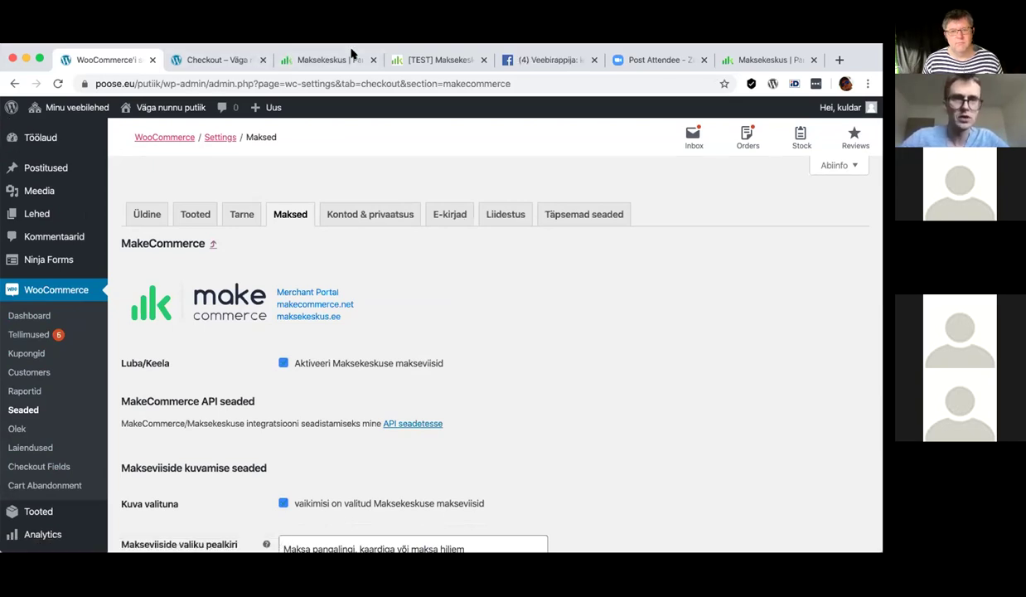
Switch to the Maksekeskus website and open the developer page on ready-made modules (Valmismoodulid)
{"action": "left_click", "coordinate": [763, 60]}
{"action": "scroll", "coordinate": [538, 106], "scroll_direction": "up", "scroll_amount": 15}
{"action": "mouse_move", "coordinate": [356, 138]}
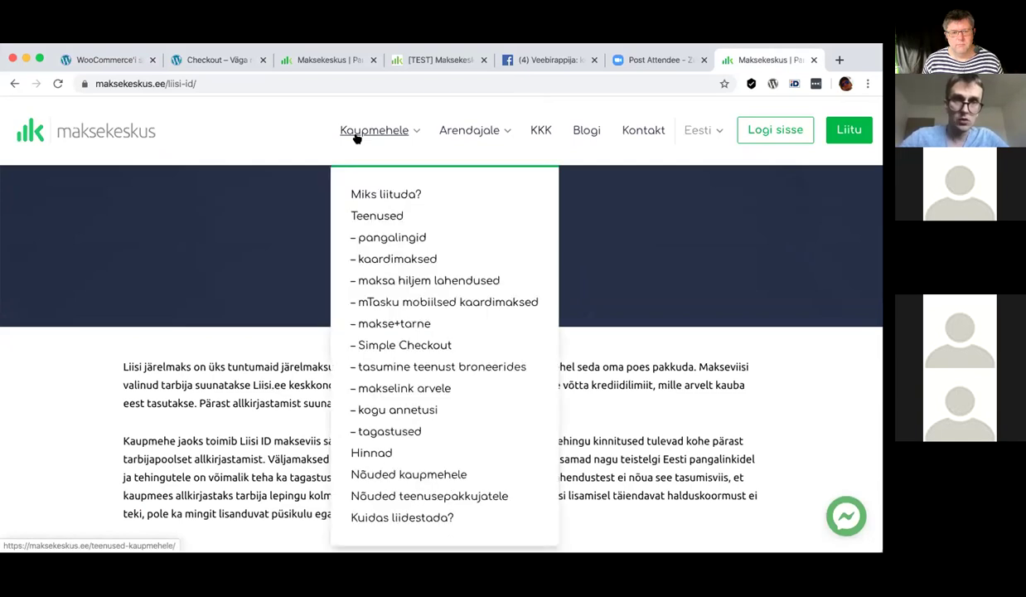
{"action": "mouse_move", "coordinate": [480, 131]}
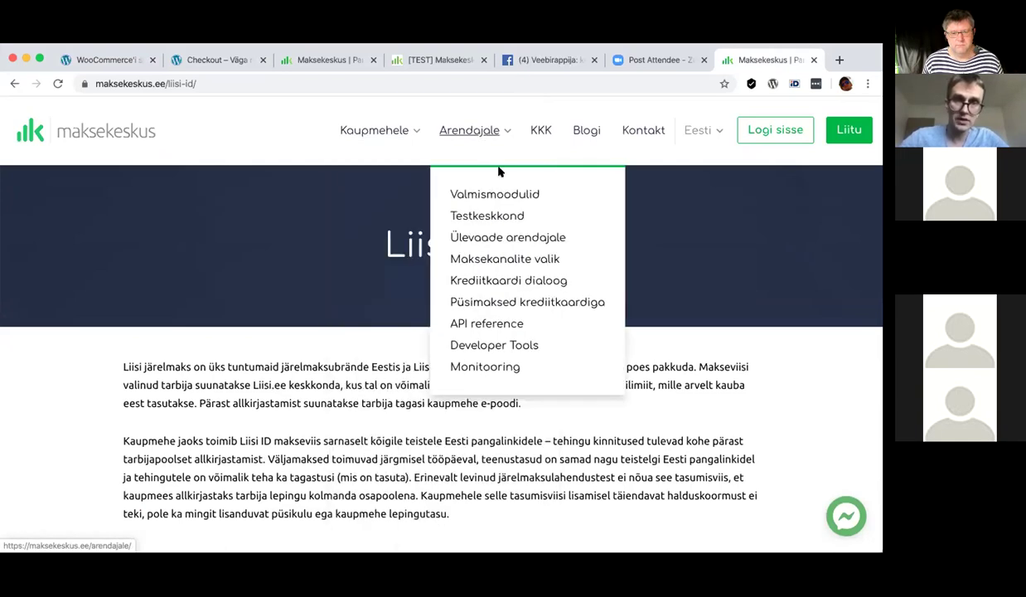
{"action": "left_click", "coordinate": [508, 196]}
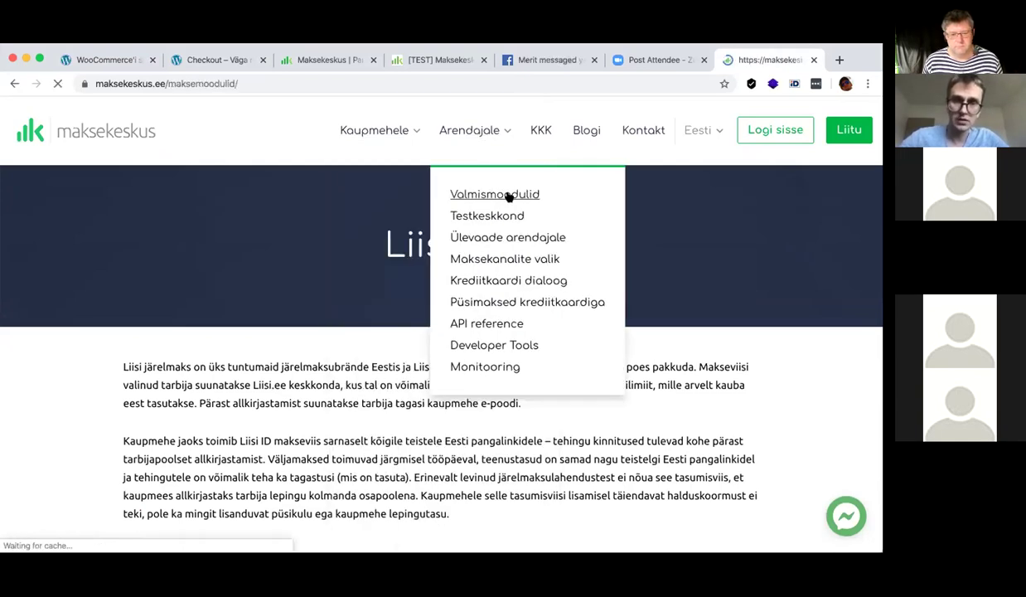
Examine the official platform modules, the third-party modules and the cloud services that support Maksekeskus
{"action": "scroll", "coordinate": [389, 332], "scroll_direction": "down", "scroll_amount": 3}
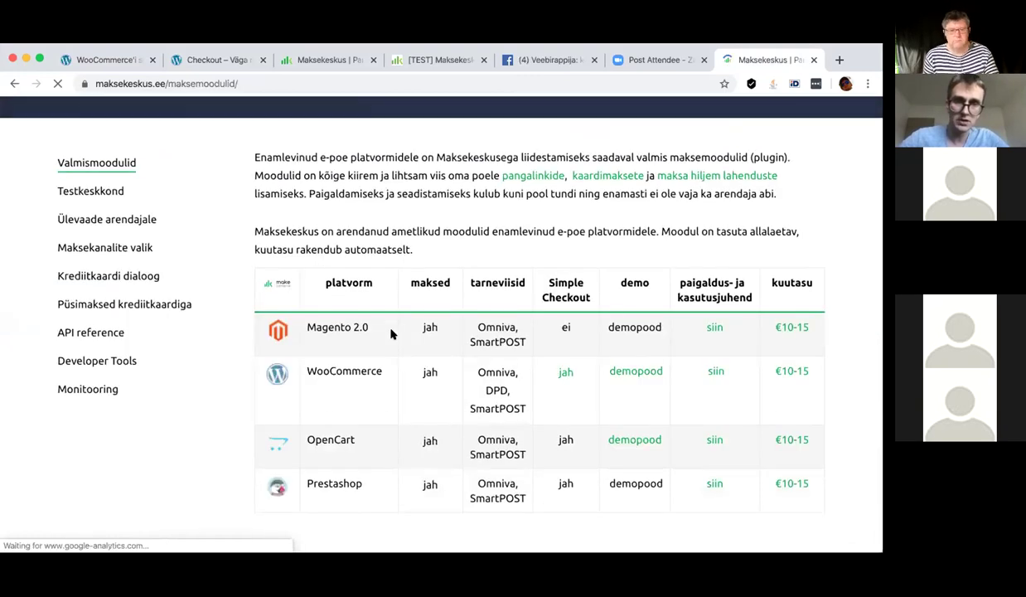
{"action": "scroll", "coordinate": [391, 333], "scroll_direction": "down", "scroll_amount": 2}
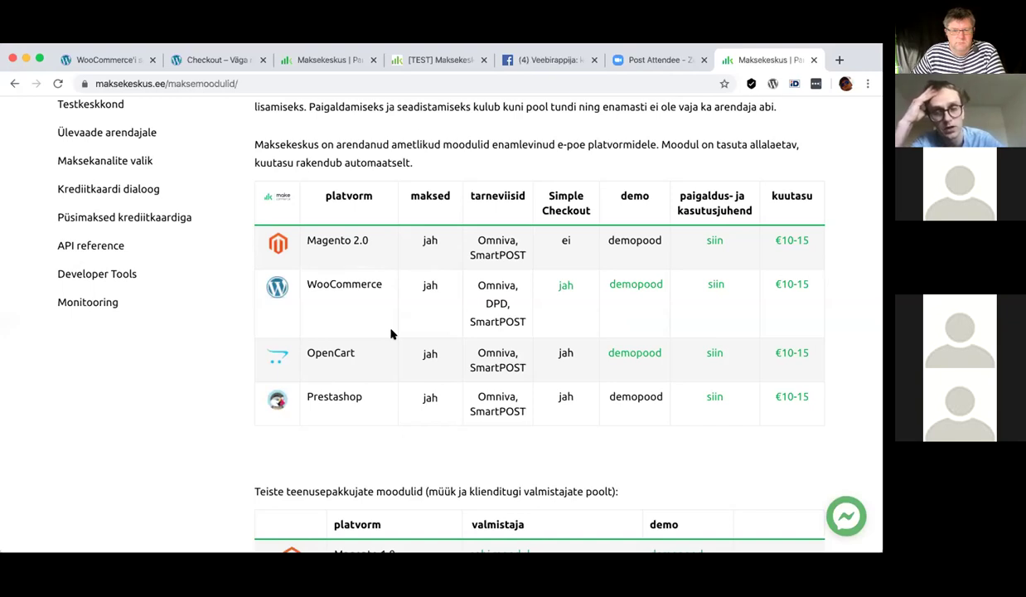
{"action": "scroll", "coordinate": [391, 333], "scroll_direction": "down", "scroll_amount": 5}
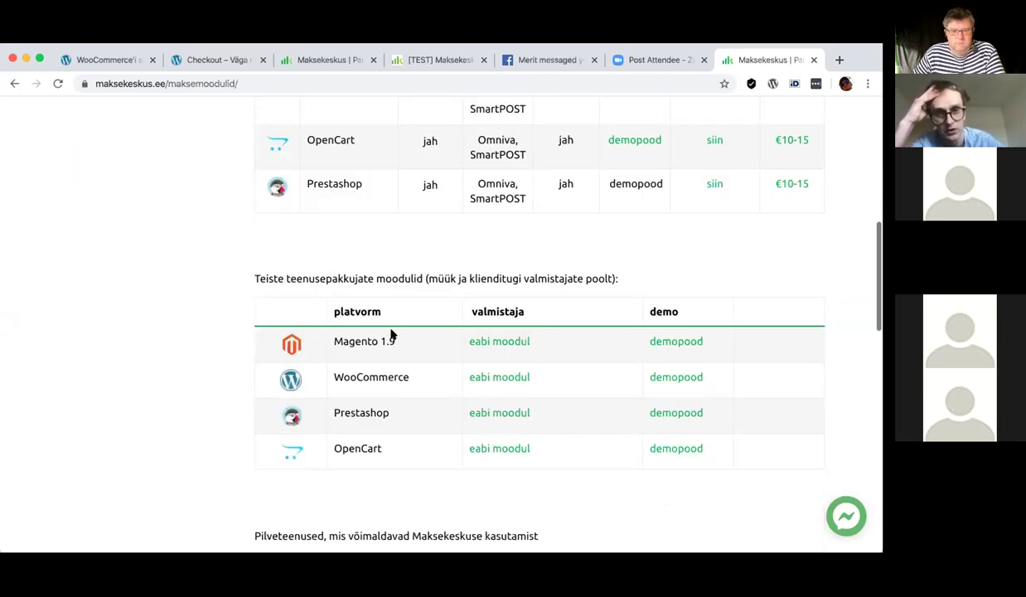
{"action": "scroll", "coordinate": [391, 333], "scroll_direction": "up", "scroll_amount": 1}
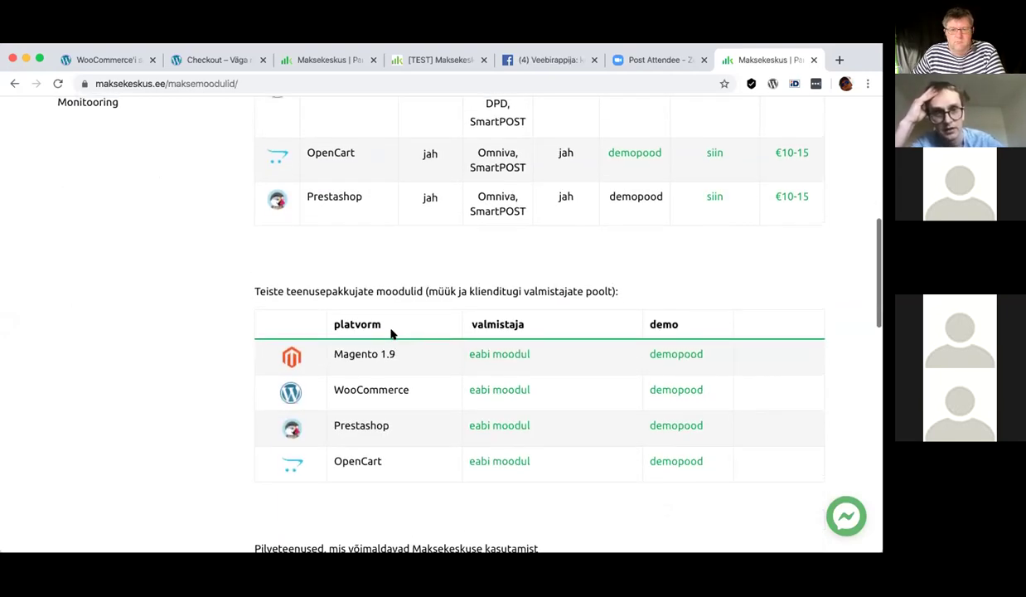
{"action": "scroll", "coordinate": [391, 333], "scroll_direction": "up", "scroll_amount": 5}
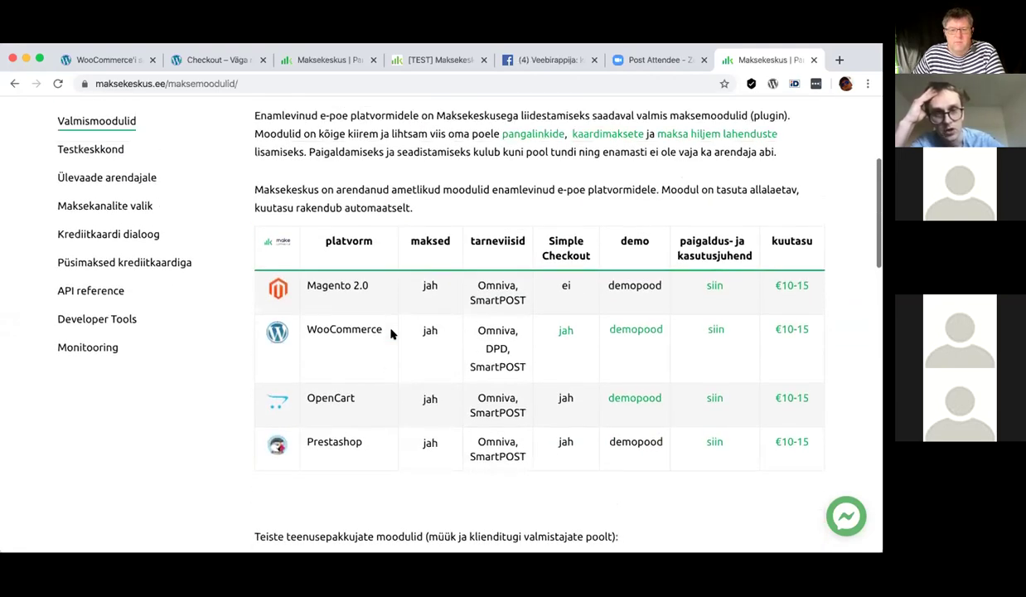
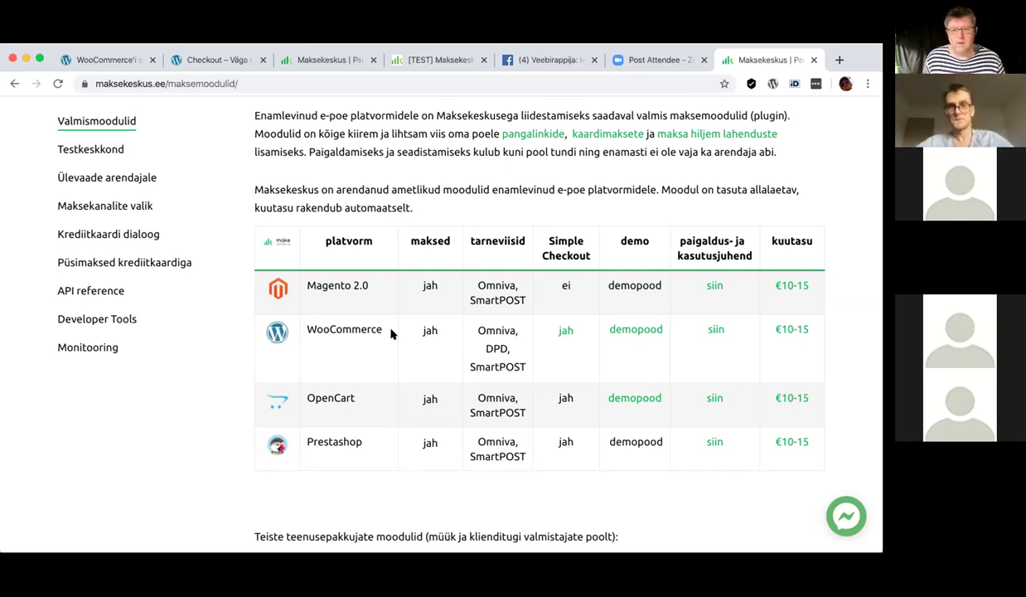
{"action": "scroll", "coordinate": [478, 336], "scroll_direction": "down", "scroll_amount": 3}
{"action": "scroll", "coordinate": [495, 348], "scroll_direction": "down", "scroll_amount": 7}
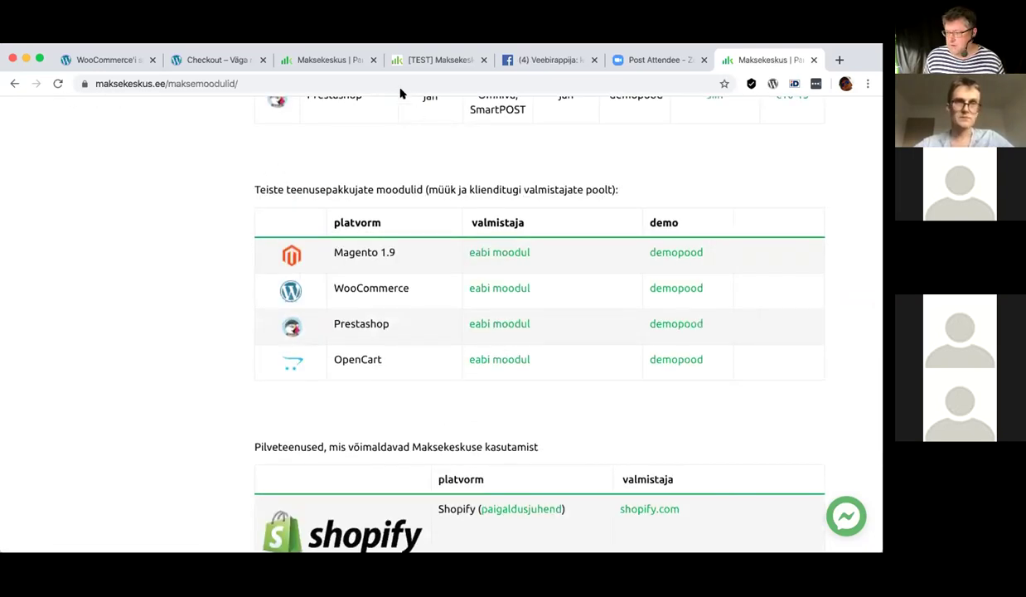
{"action": "scroll", "coordinate": [441, 135], "scroll_direction": "up", "scroll_amount": 12}
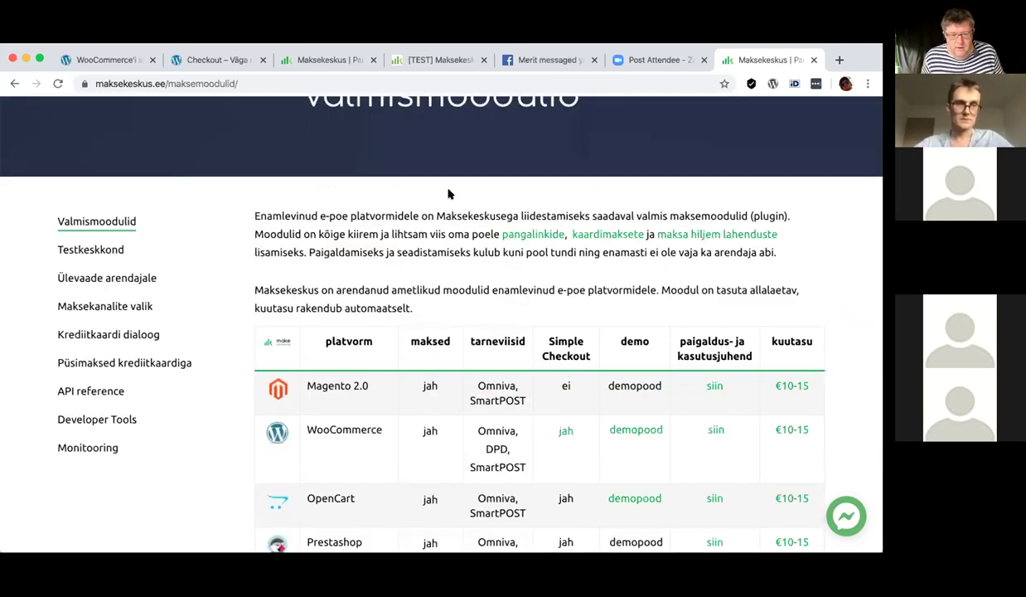
{"action": "scroll", "coordinate": [448, 195], "scroll_direction": "up", "scroll_amount": 4}
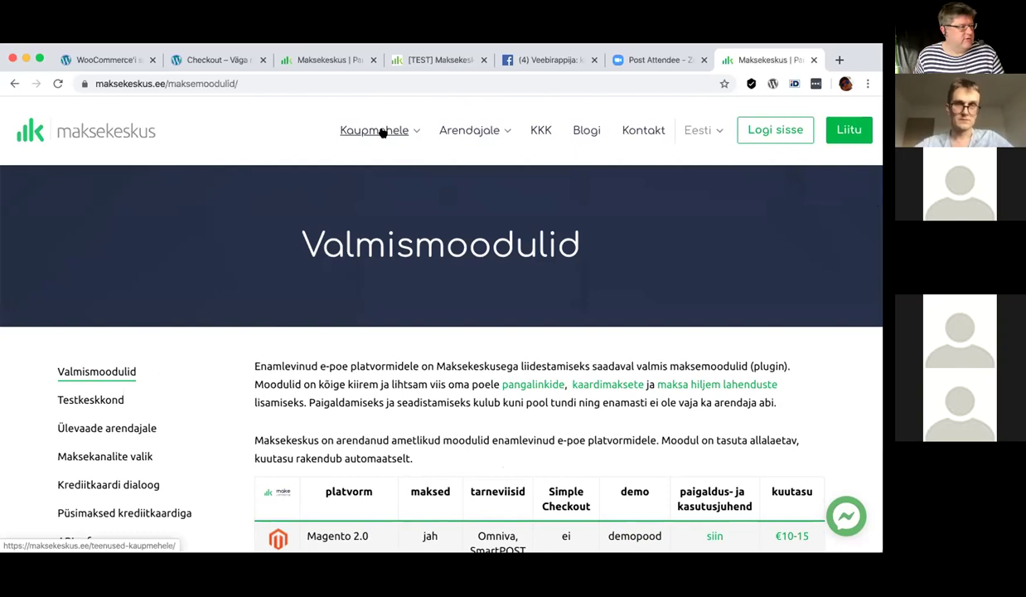
{"action": "mouse_move", "coordinate": [382, 132]}
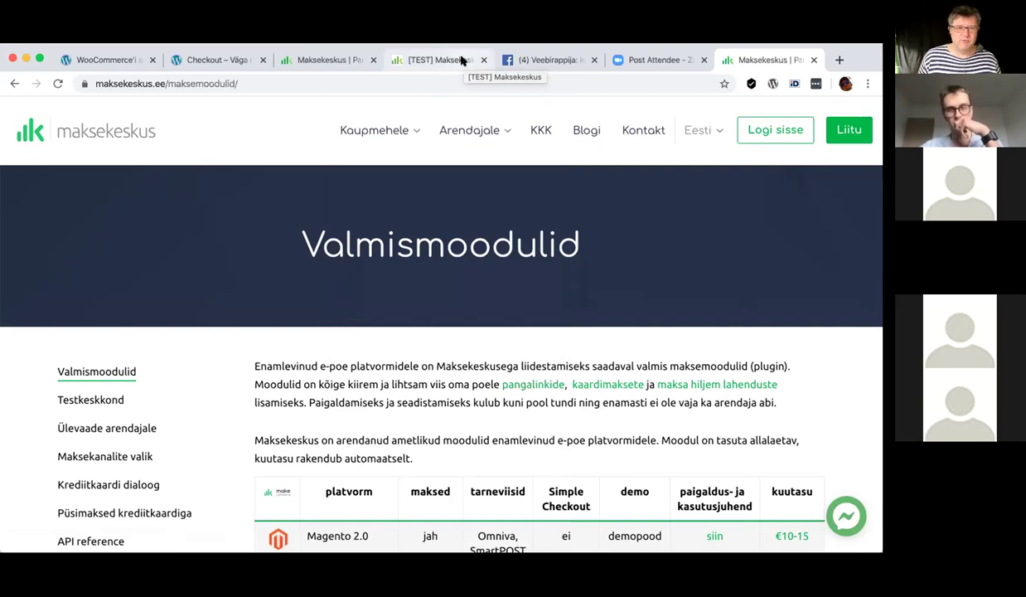
Switch to the Maksekeskus test merchant portal and open the payment link page (Makselink)
{"action": "left_click", "coordinate": [461, 60]}
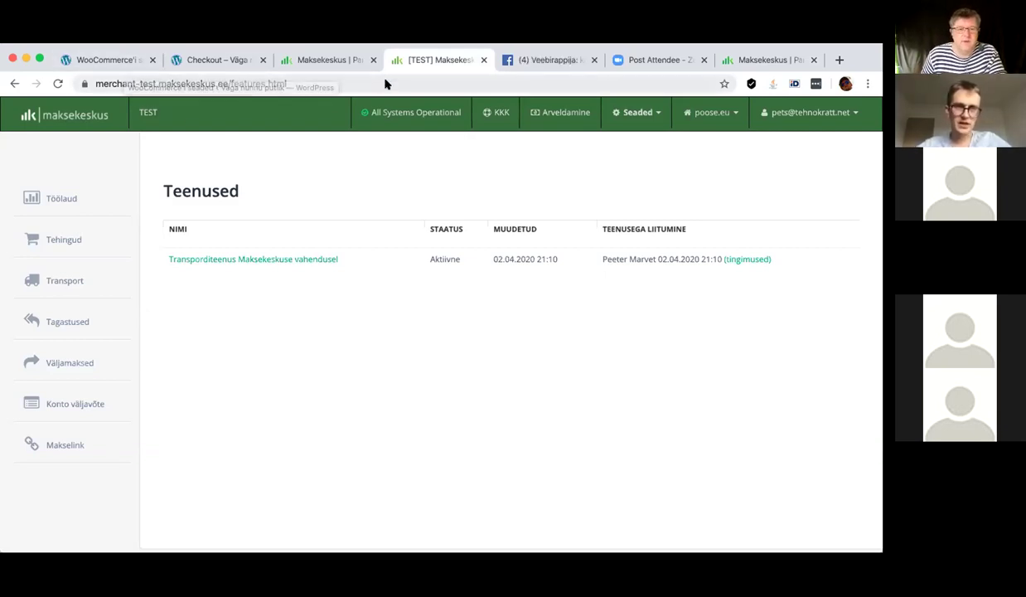
{"action": "left_click", "coordinate": [325, 61]}
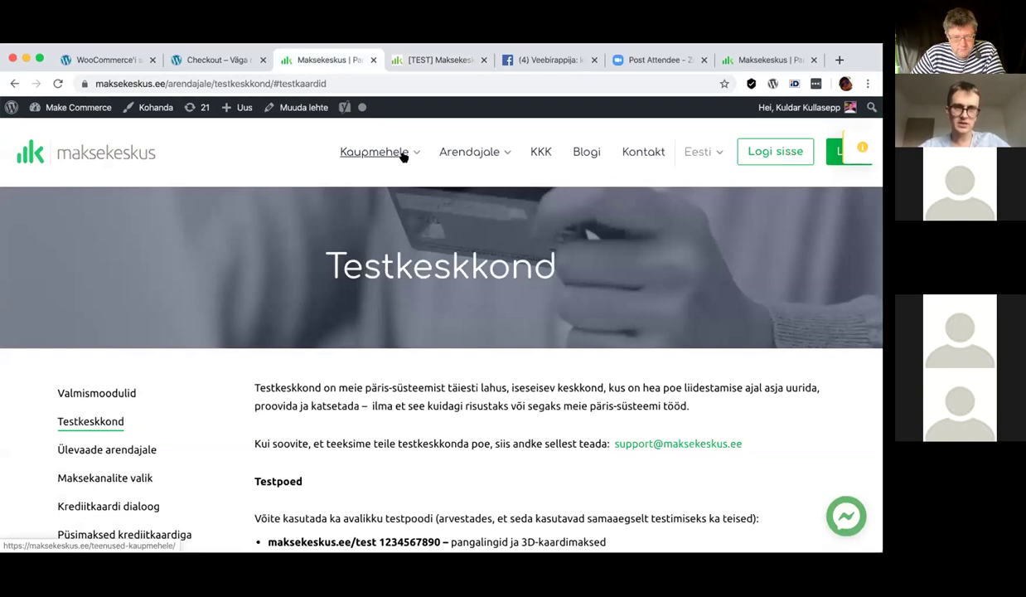
{"action": "mouse_move", "coordinate": [402, 157]}
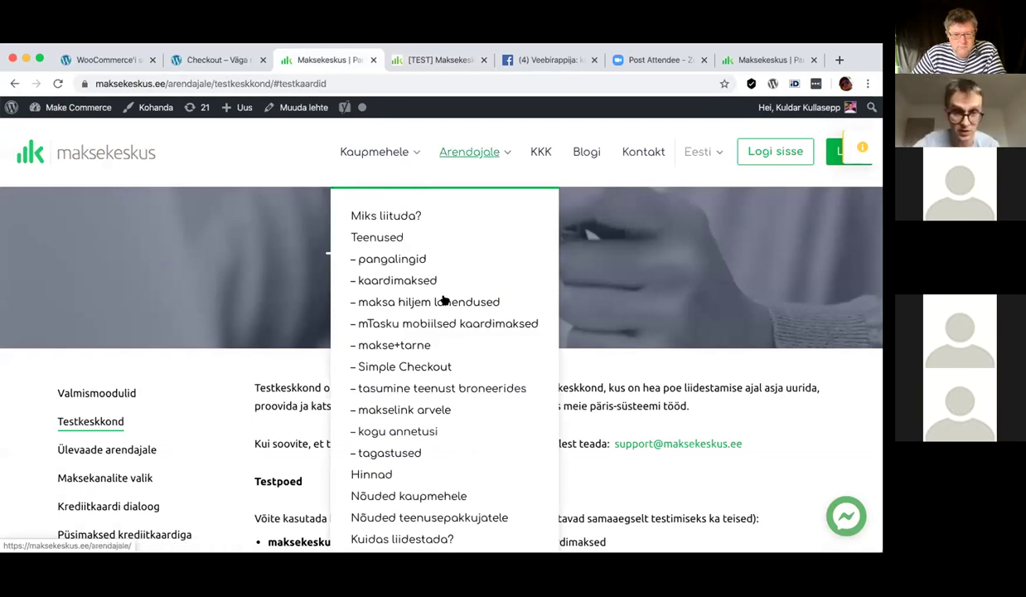
{"action": "left_click", "coordinate": [418, 60]}
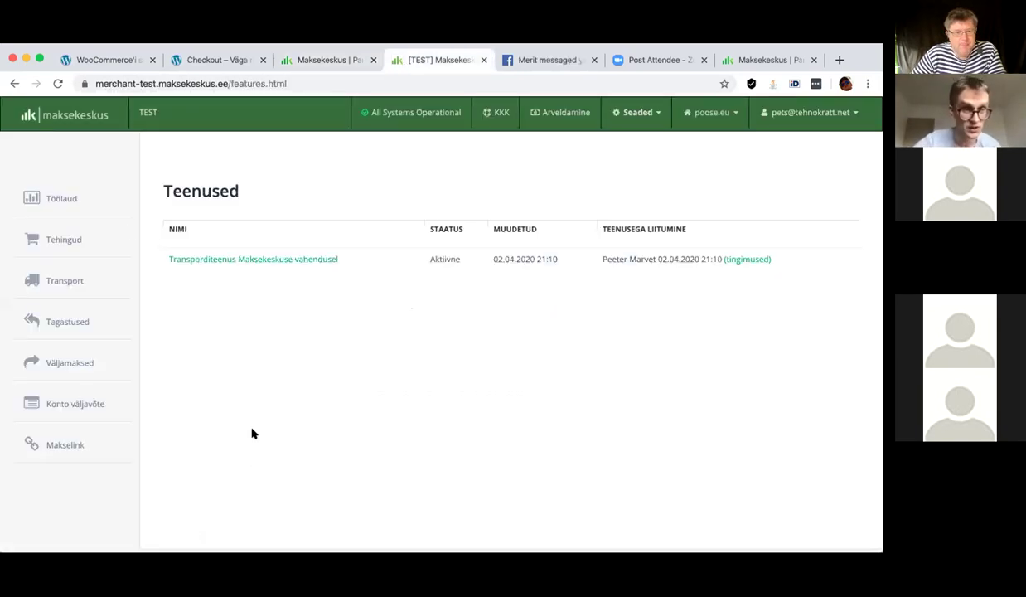
{"action": "left_click", "coordinate": [57, 451]}
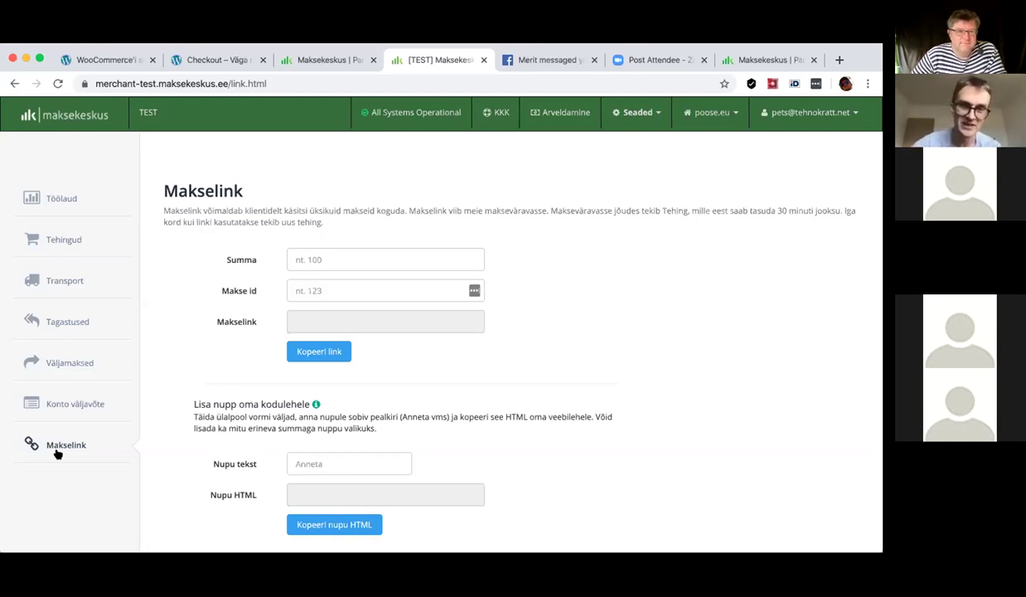
Fill in the payment link form with the sum 1op0 and payment id 1234, and copy the generated link
{"action": "left_click", "coordinate": [389, 267]}
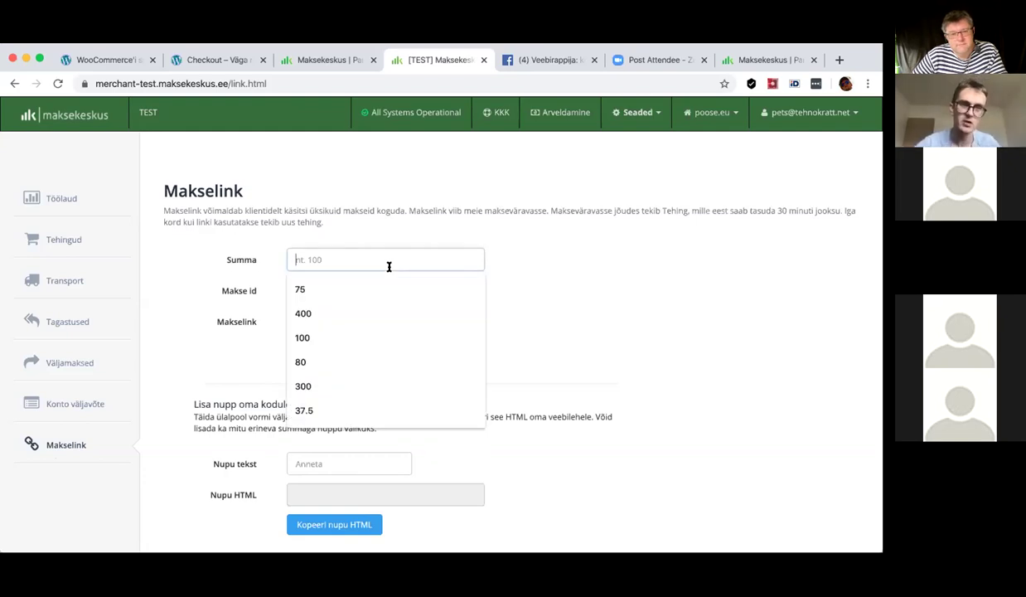
{"action": "type", "text": "1op0"}
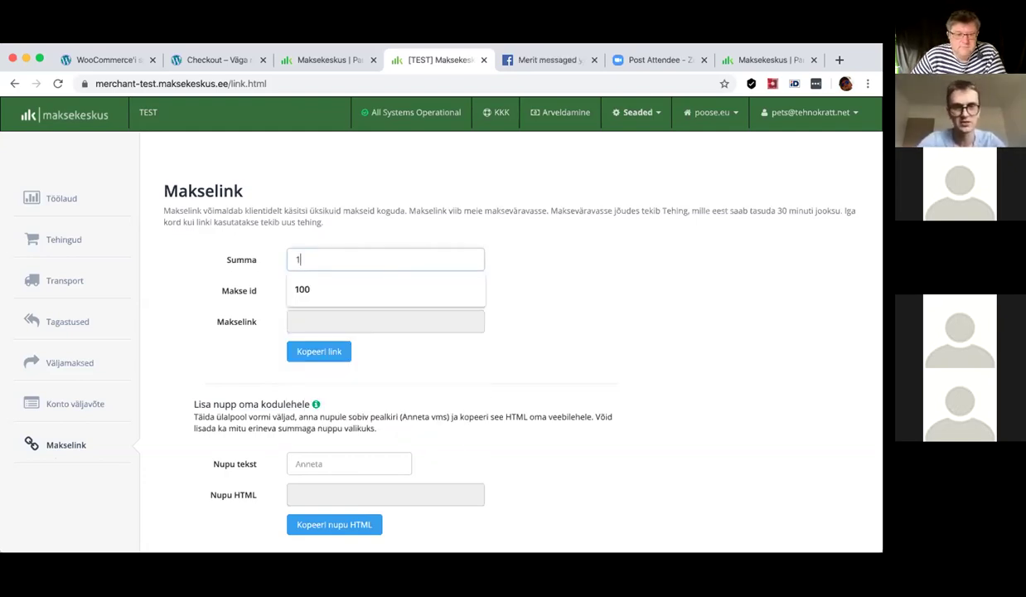
{"action": "key", "text": "Tab"}
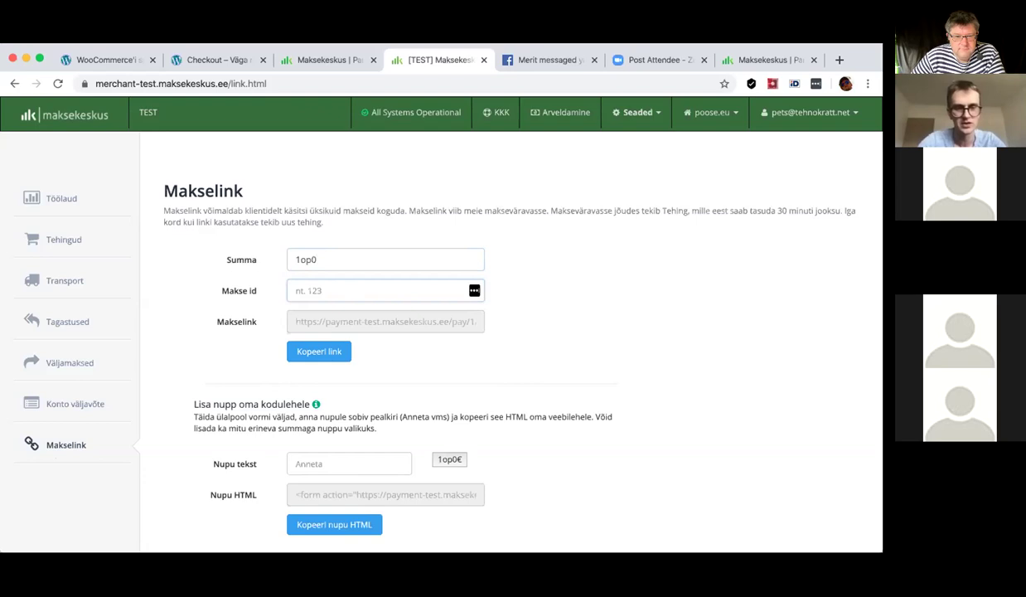
{"action": "left_click", "coordinate": [320, 351]}
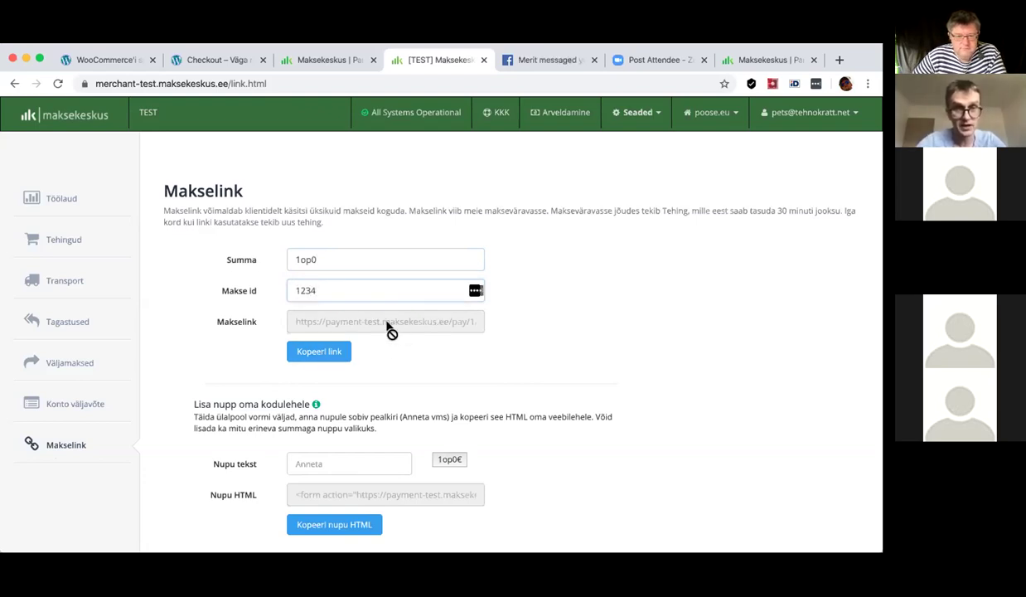
{"action": "left_click", "coordinate": [334, 351]}
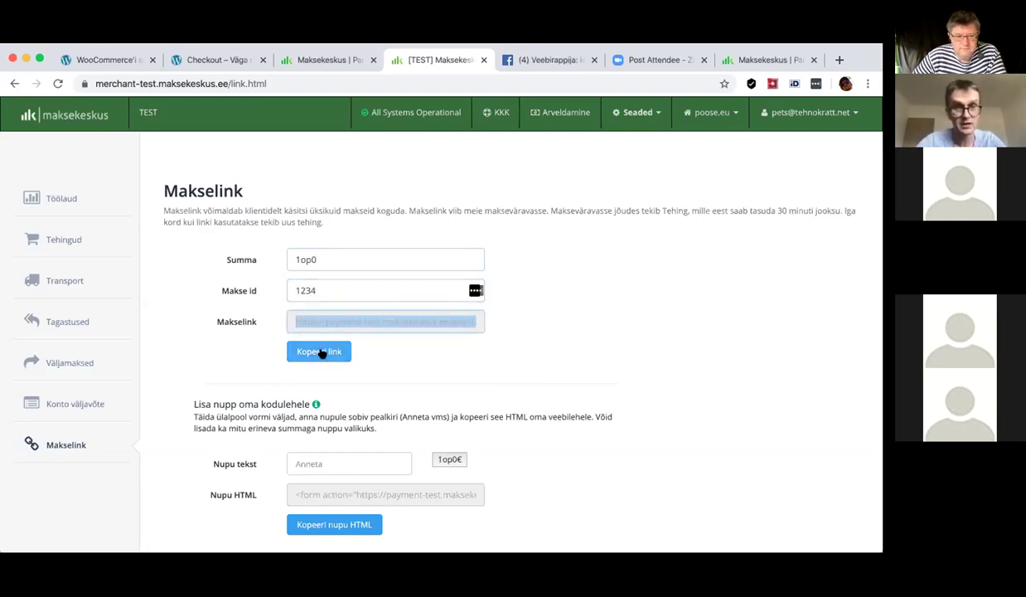
Try to open the copied payment link in place of the ready-made modules page
{"action": "left_click", "coordinate": [767, 60]}
{"action": "left_click", "coordinate": [612, 83]}
{"action": "type", "text": "https://payment-test.maksekeskus.ee/pay/1/link.html?shopId=954eabd8-4c7b-46c3-ac80-d9178d42a2f7&amount=1op0&paymentId=1234"}
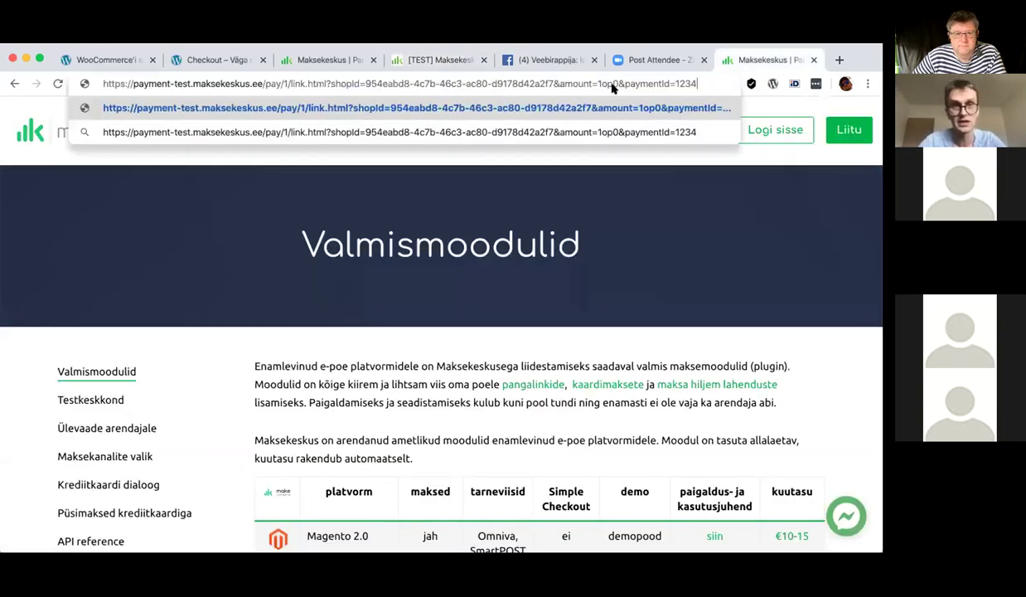
{"action": "key", "text": "Return"}
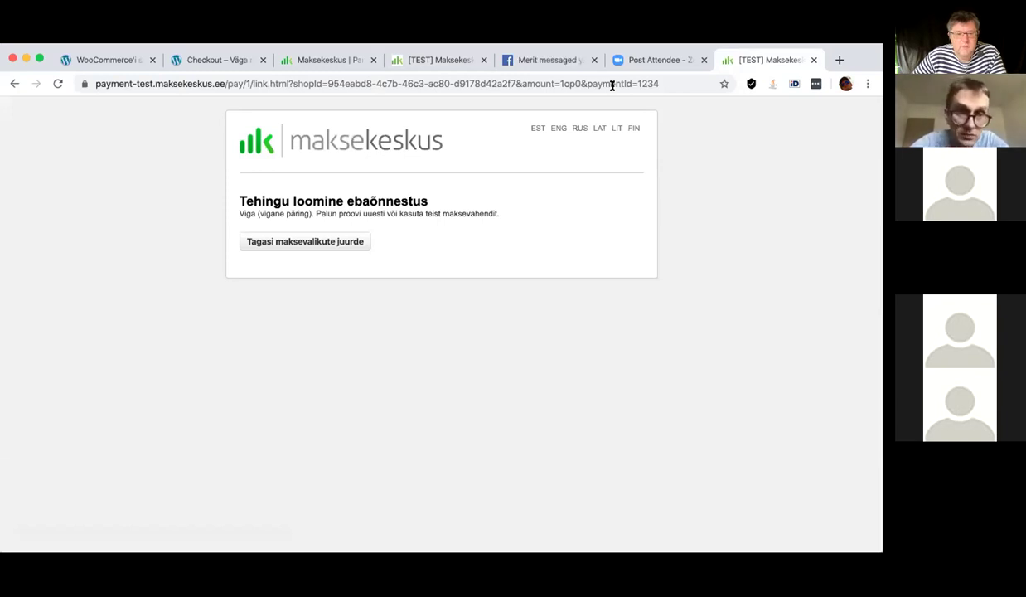
Return to the Makselink form, set the sum to 100 and copy the updated payment link
{"action": "left_click", "coordinate": [327, 63]}
{"action": "left_click", "coordinate": [434, 63]}
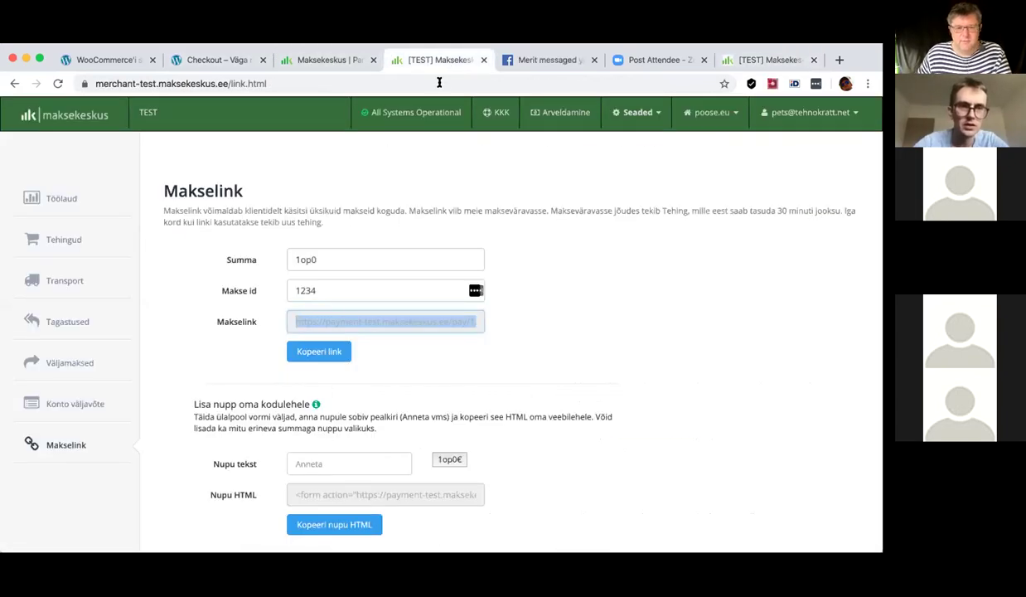
{"action": "left_click", "coordinate": [394, 290]}
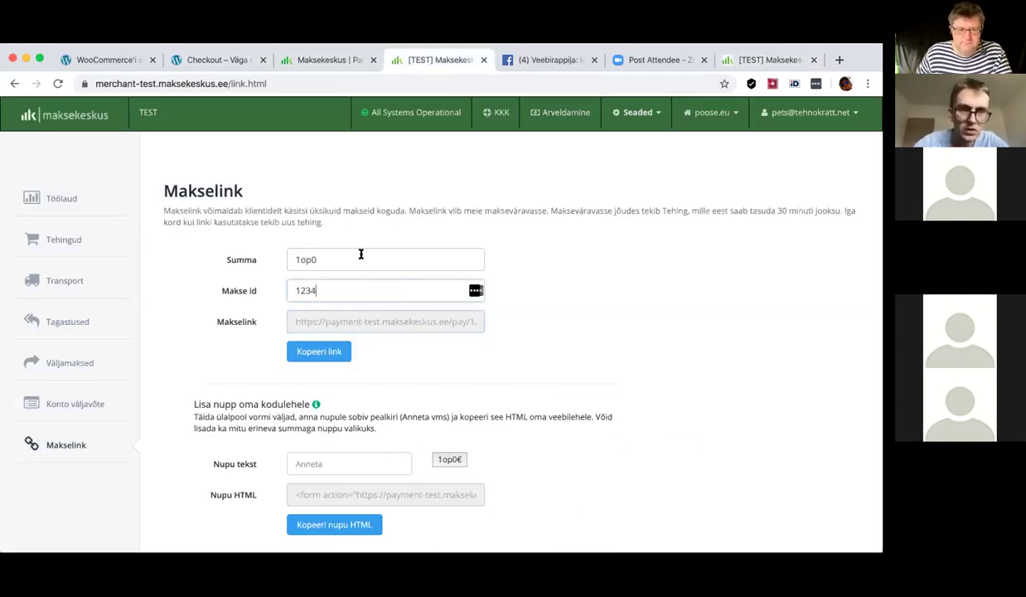
{"action": "double_click", "coordinate": [360, 254]}
{"action": "type", "text": "100"}
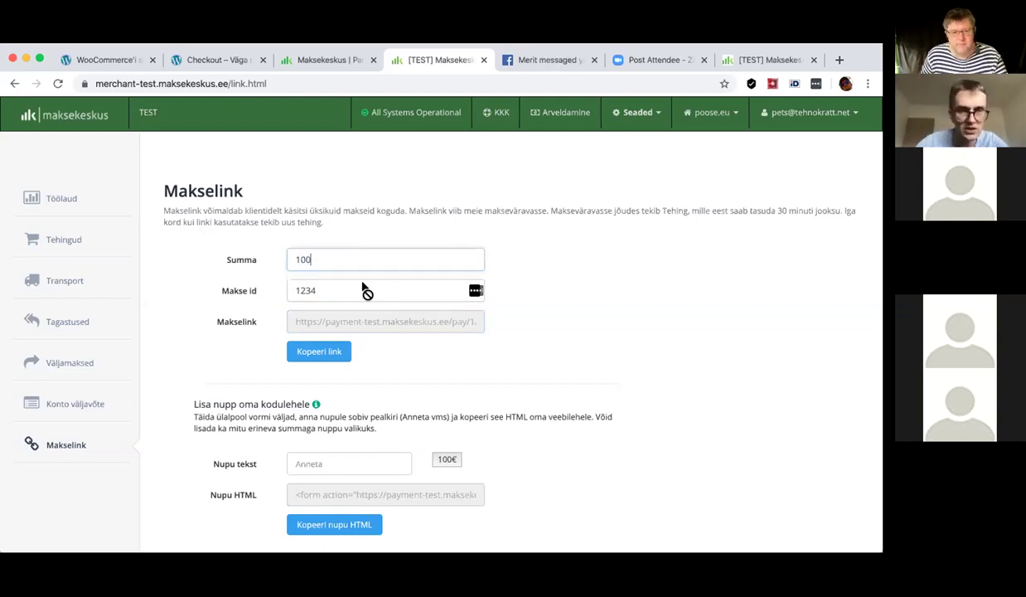
{"action": "left_click", "coordinate": [342, 348]}
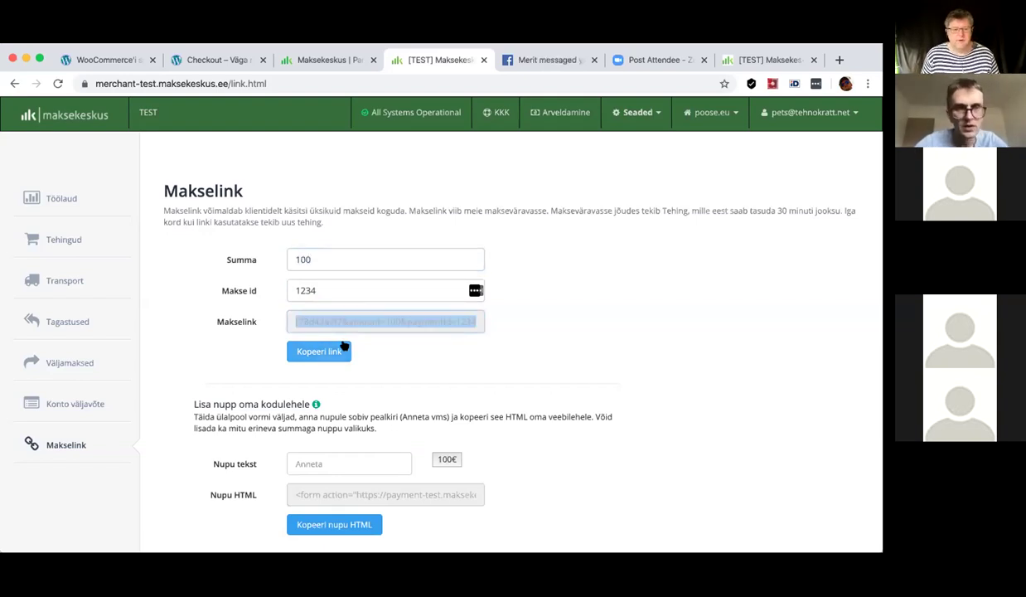
Load the copied 100 € payment link and examine the merchant details and payment methods on its payment page
{"action": "left_click", "coordinate": [762, 62]}
{"action": "key", "text": "super+l"}
{"action": "type", "text": "https://payment-test.maksekeskus.ee/pay/1/link.html?shopId=954eabd8-4c7b-46c3-ac80-d9178d42a2f7&amount=100&paymentId=1234"}
{"action": "key", "text": "Return"}
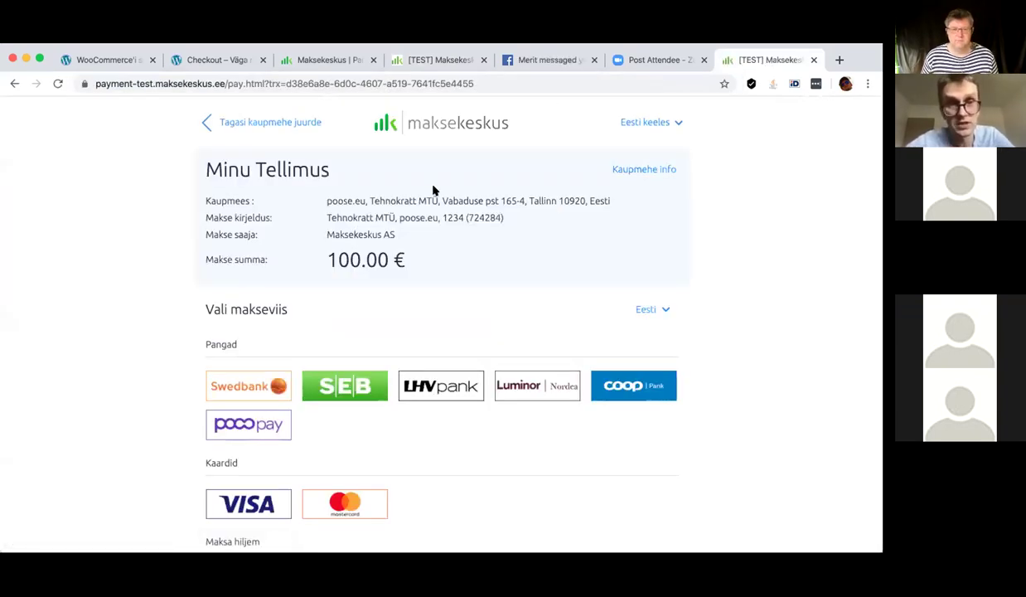
{"action": "left_click_drag", "start_coordinate": [369, 200], "coordinate": [434, 201]}
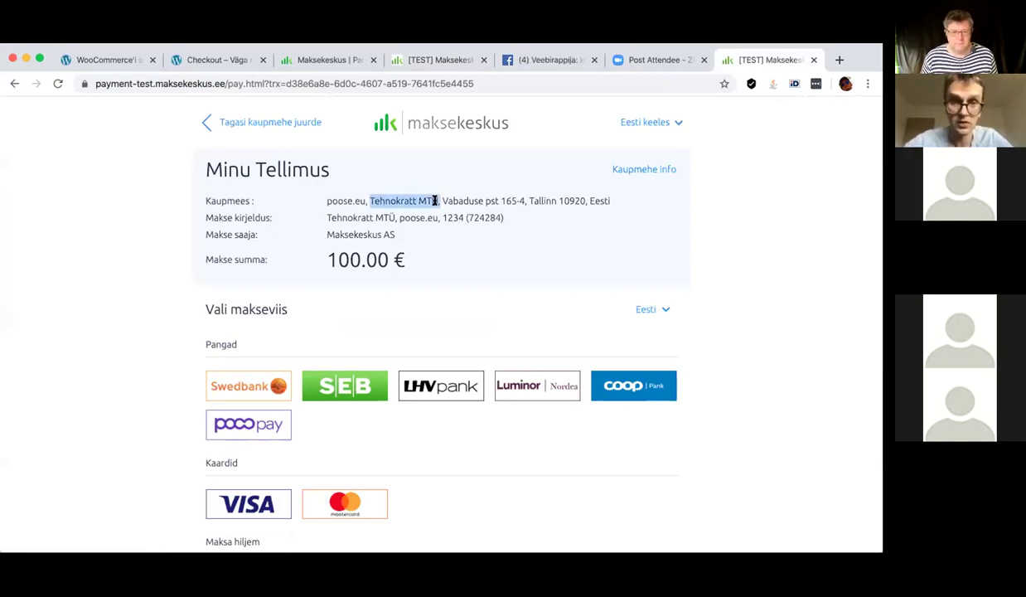
{"action": "scroll", "coordinate": [294, 452], "scroll_direction": "down", "scroll_amount": 2}
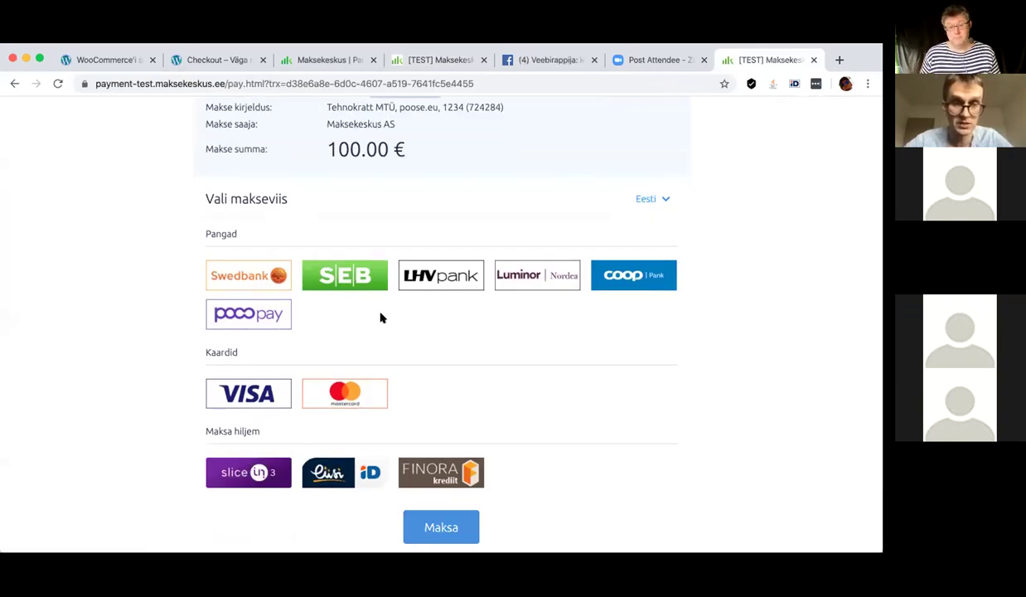
{"action": "scroll", "coordinate": [381, 317], "scroll_direction": "up", "scroll_amount": 2}
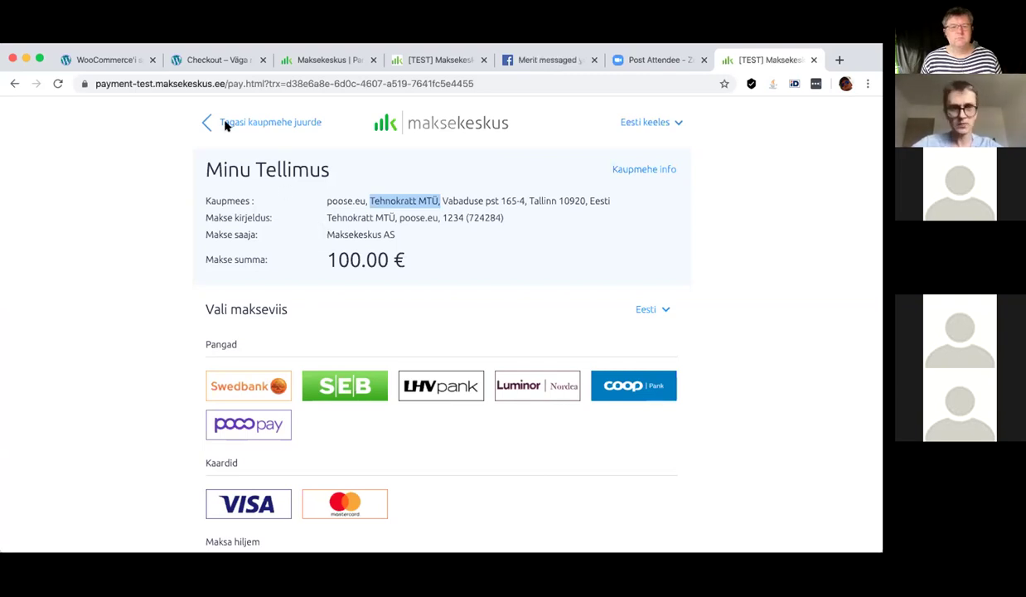
{"action": "left_click", "coordinate": [439, 61]}
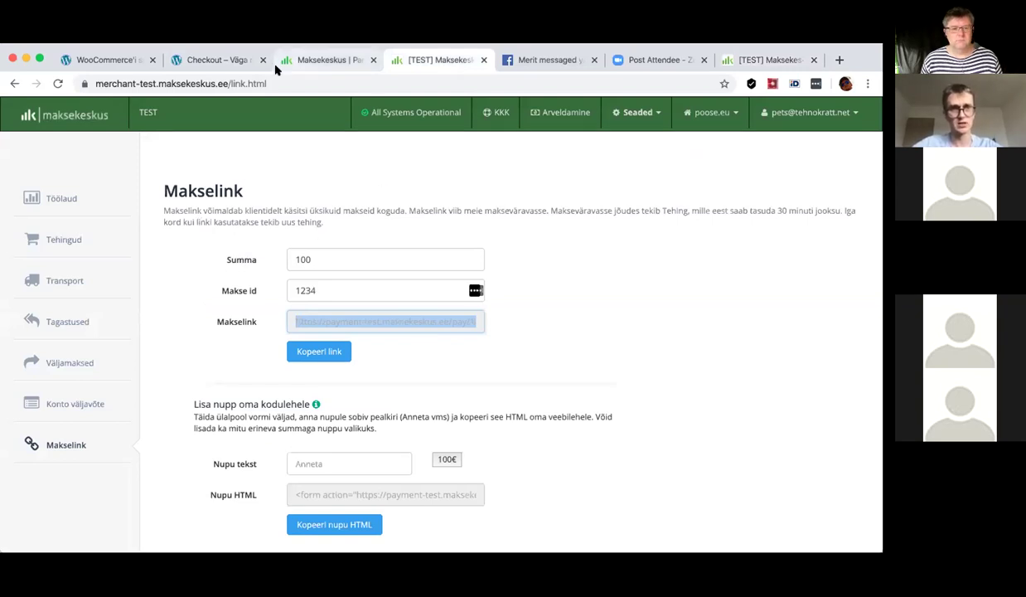
{"action": "left_click", "coordinate": [197, 61]}
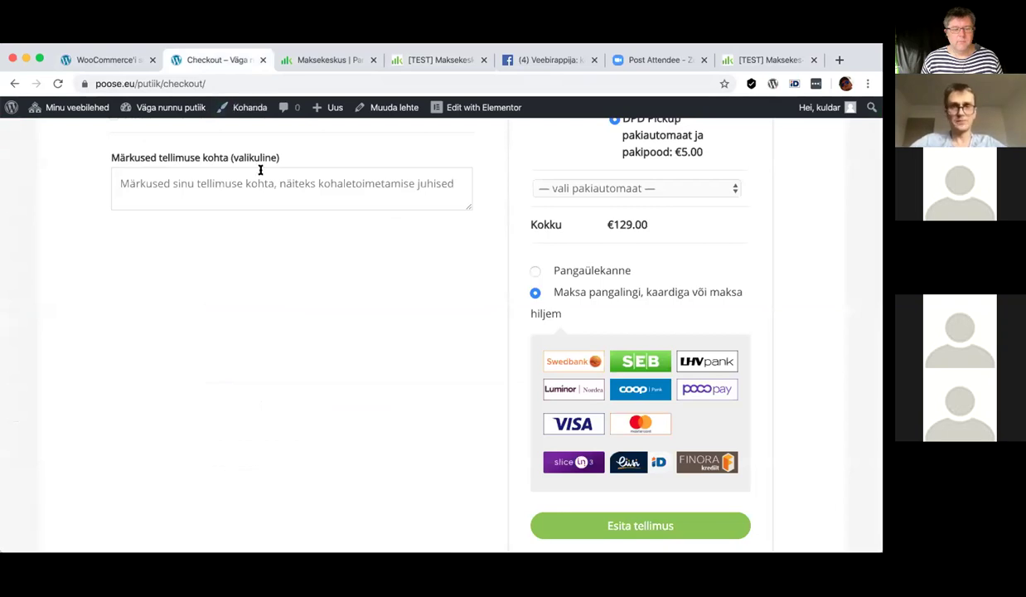
{"action": "scroll", "coordinate": [259, 170], "scroll_direction": "up", "scroll_amount": 5}
{"action": "left_click", "coordinate": [129, 65]}
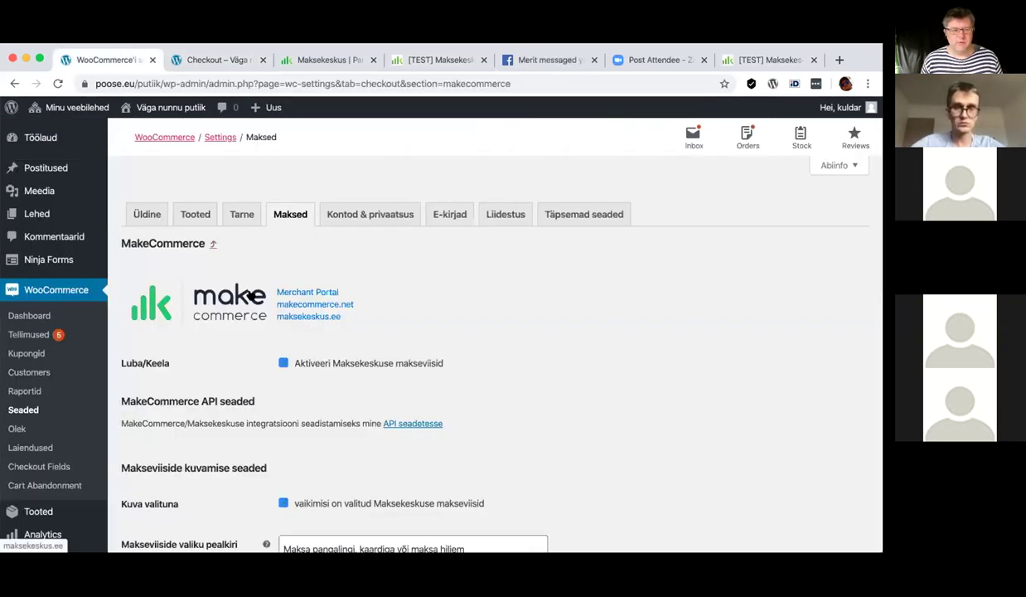
{"action": "left_click", "coordinate": [236, 63]}
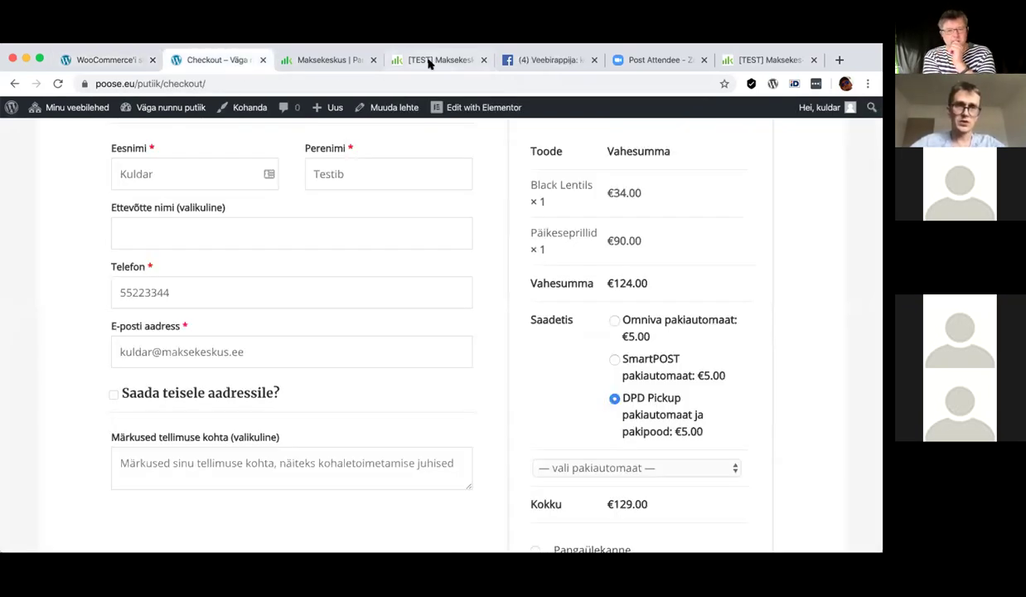
Go back to the Makselink page and examine the section for adding a payment button to a website
{"action": "left_click", "coordinate": [429, 63]}
{"action": "scroll", "coordinate": [360, 356], "scroll_direction": "down", "scroll_amount": 4}
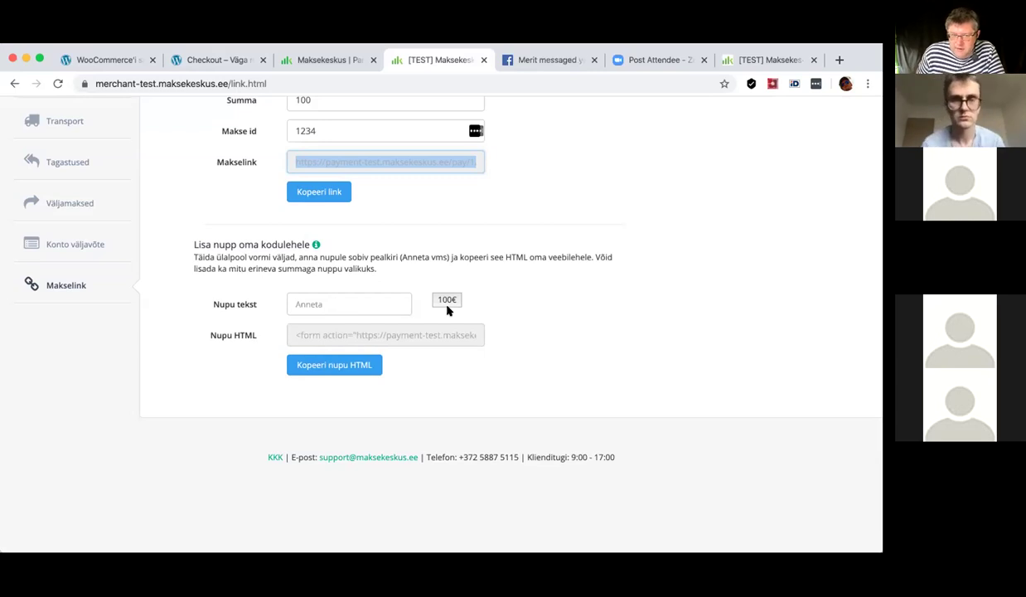
{"action": "scroll", "coordinate": [511, 280], "scroll_direction": "up", "scroll_amount": 3}
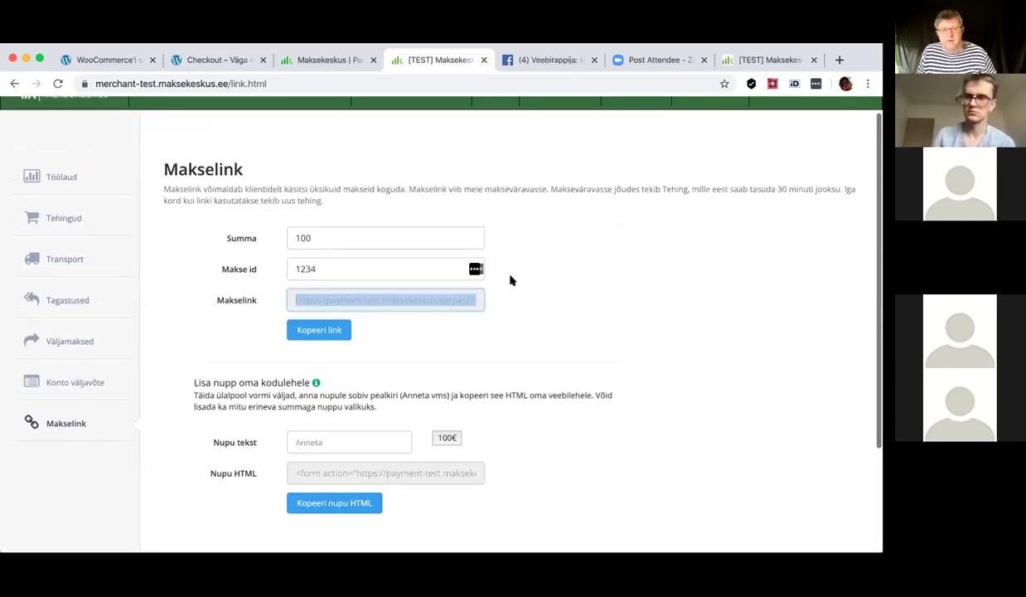
{"action": "scroll", "coordinate": [511, 280], "scroll_direction": "up", "scroll_amount": 1}
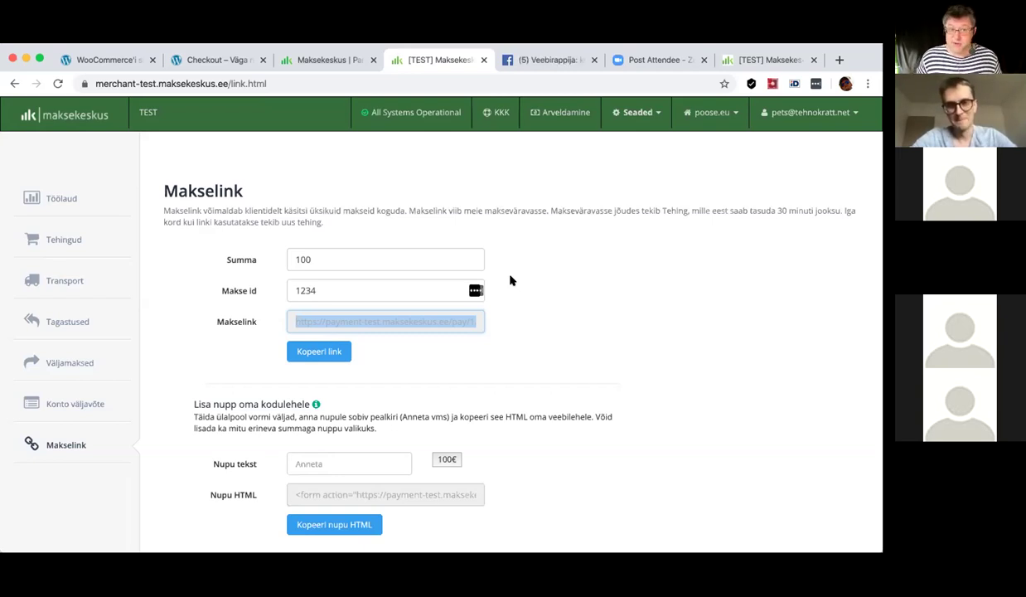
Open the merchant portal's Transport list and examine the details and status of the Omniva shipment
{"action": "left_click", "coordinate": [62, 204]}
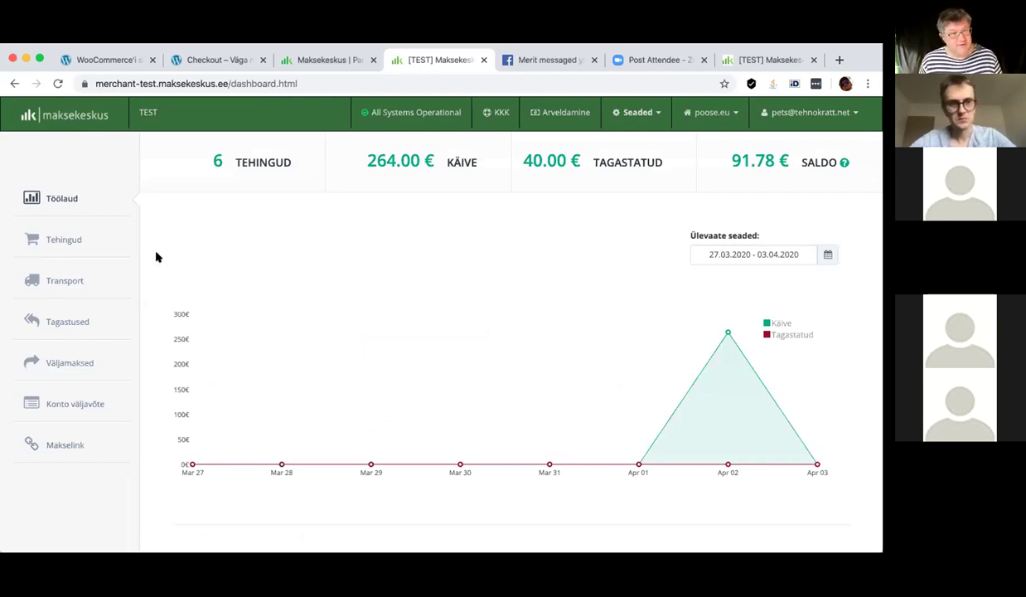
{"action": "left_click", "coordinate": [67, 280]}
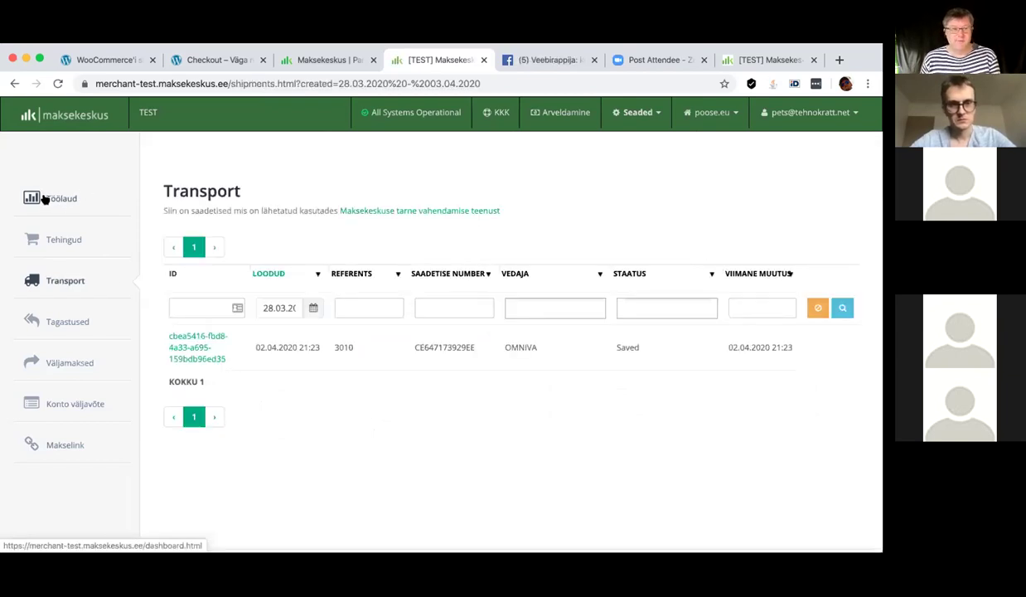
{"action": "left_click", "coordinate": [197, 357]}
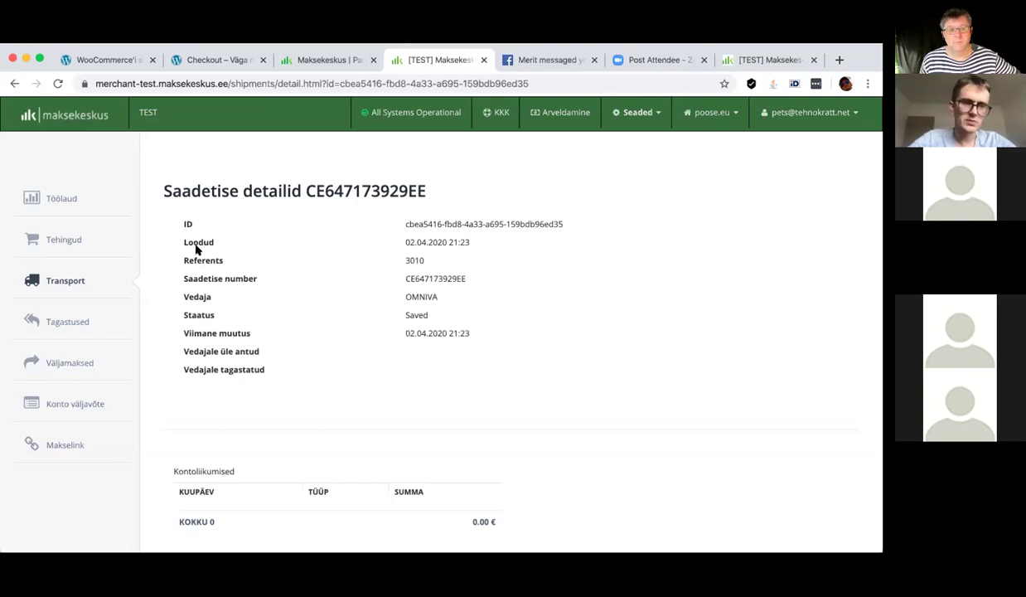
{"action": "left_click", "coordinate": [53, 281]}
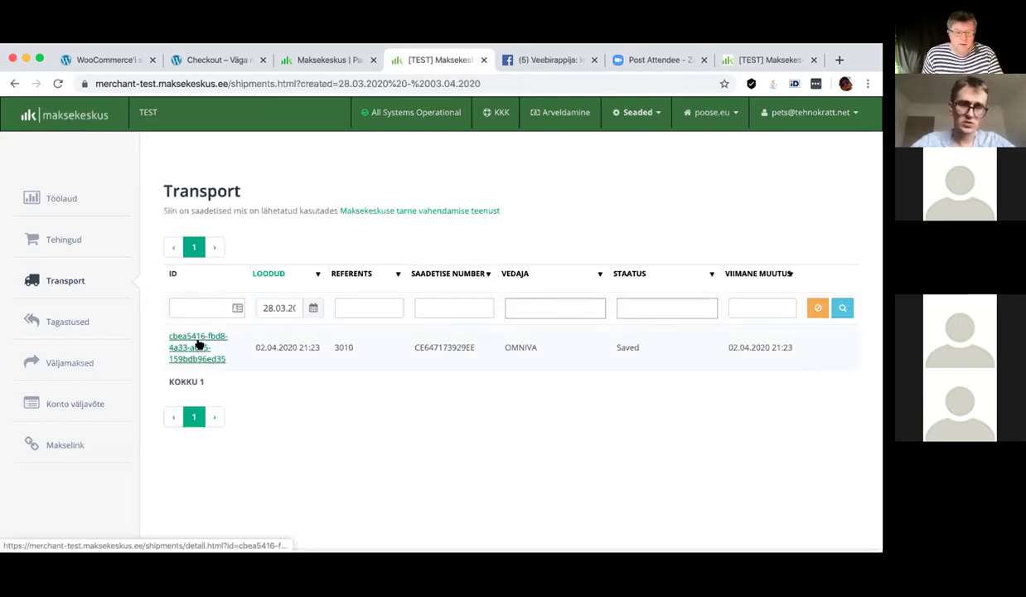
{"action": "left_click", "coordinate": [198, 344]}
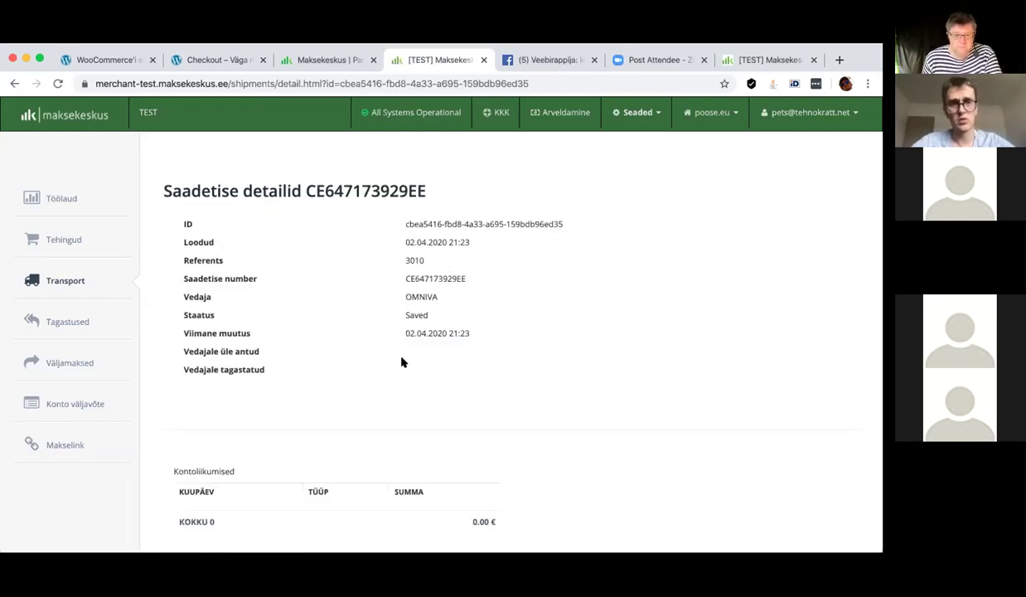
{"action": "double_click", "coordinate": [420, 311]}
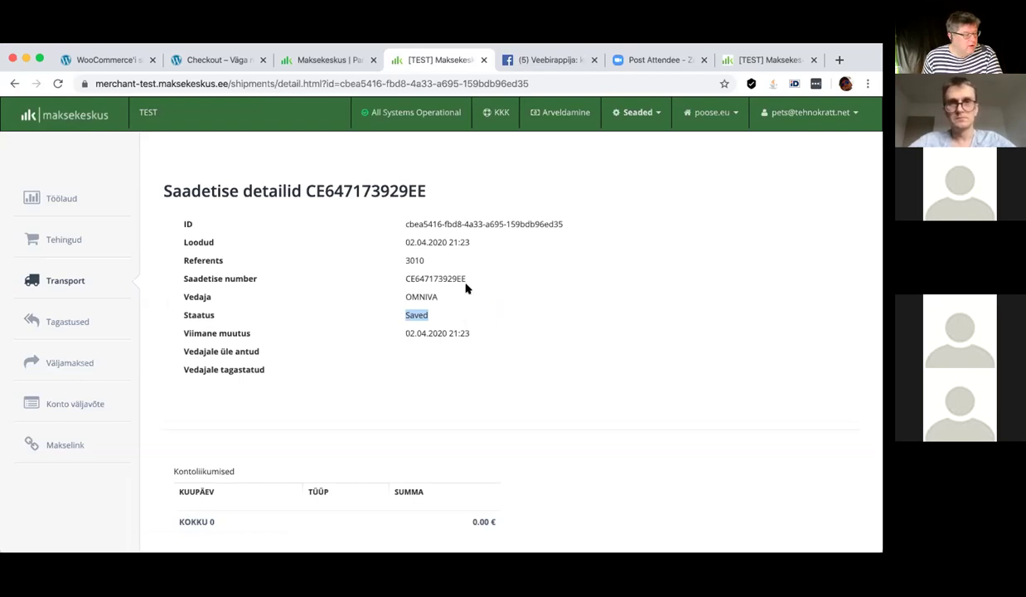
Switch to the WooCommerce admin and review the MakeCommerce payment display and credit card settings
{"action": "left_click", "coordinate": [129, 63]}
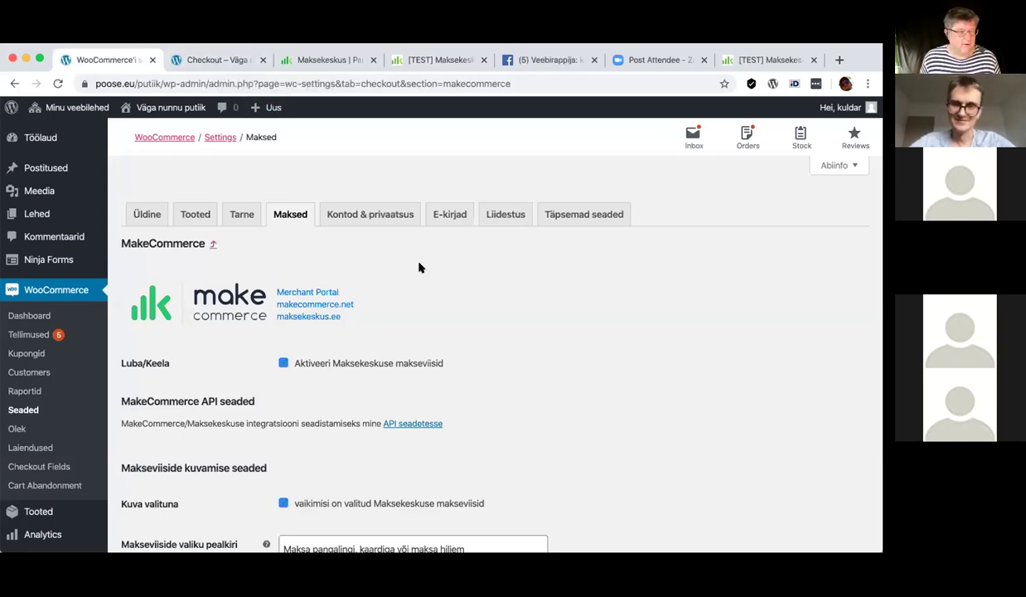
{"action": "scroll", "coordinate": [419, 267], "scroll_direction": "down", "scroll_amount": 3}
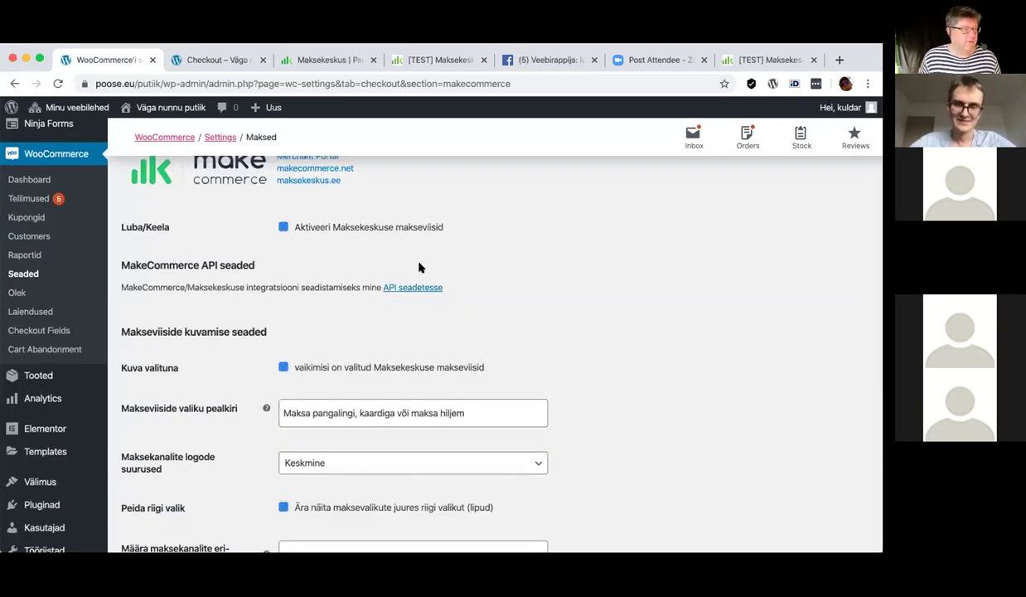
{"action": "scroll", "coordinate": [419, 267], "scroll_direction": "down", "scroll_amount": 3}
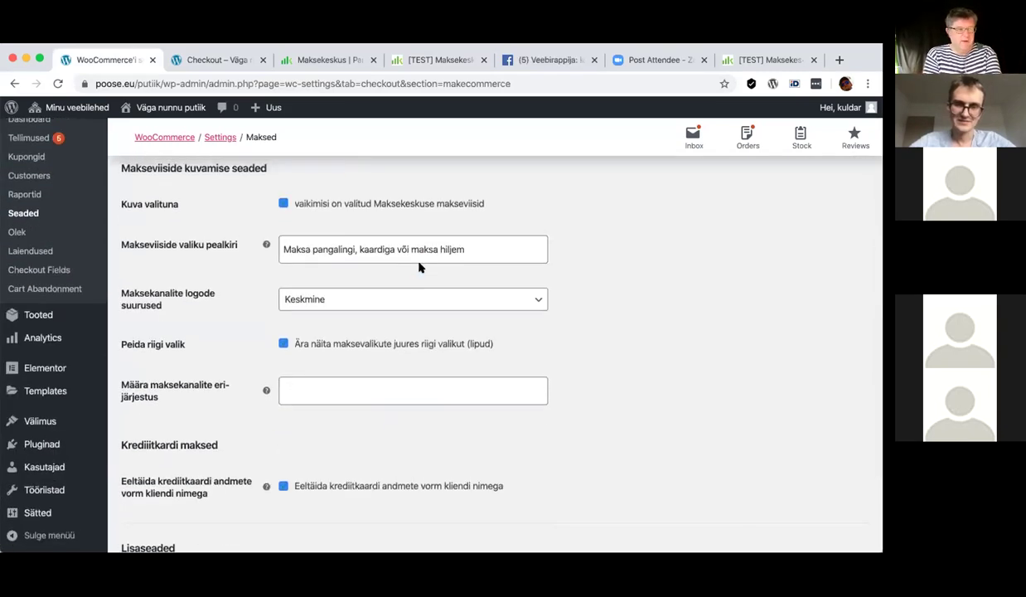
{"action": "scroll", "coordinate": [419, 266], "scroll_direction": "up", "scroll_amount": 3}
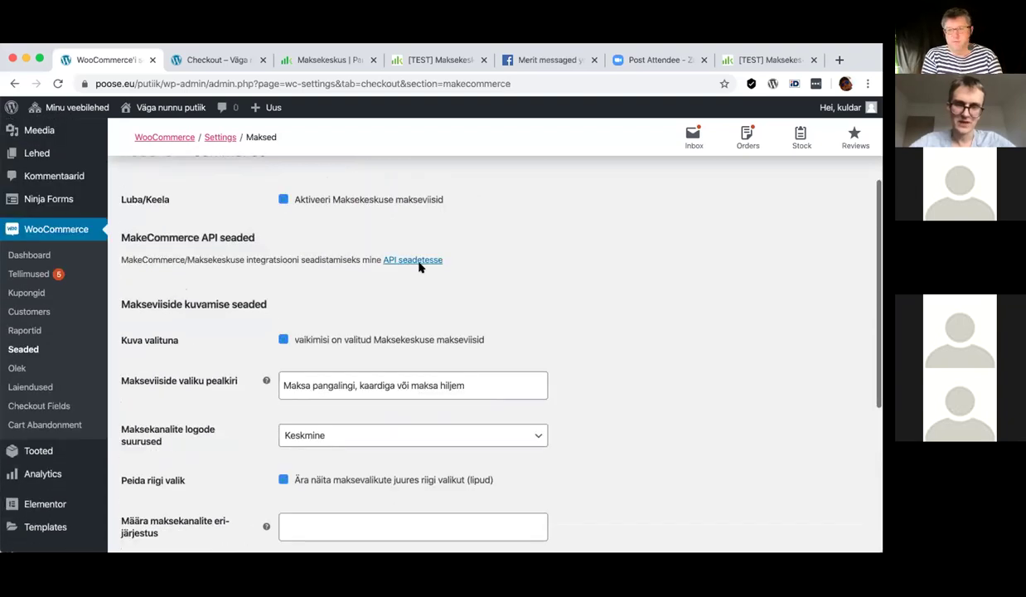